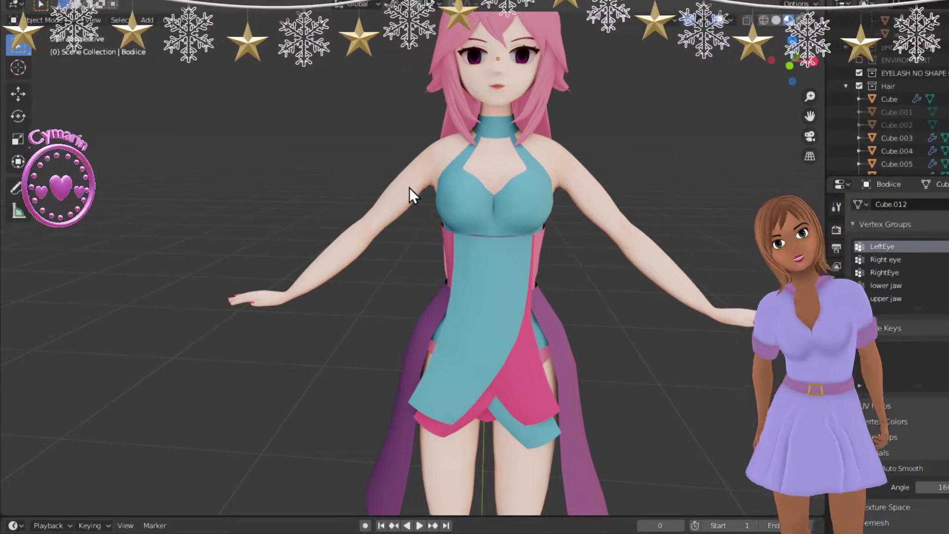
- Isolate the character's body mesh in local view with solid shading
left_click(401, 189)
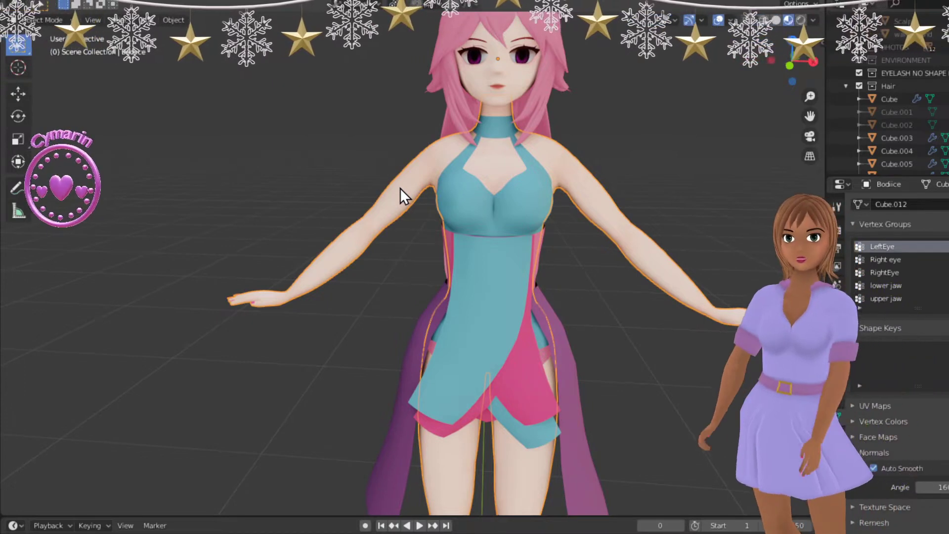
left_click(775, 20)
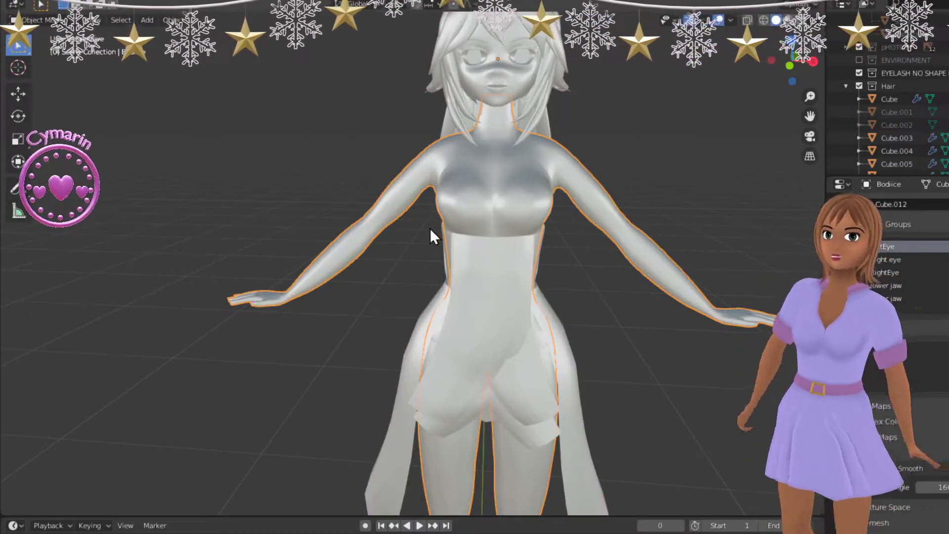
key("KP_Divide")
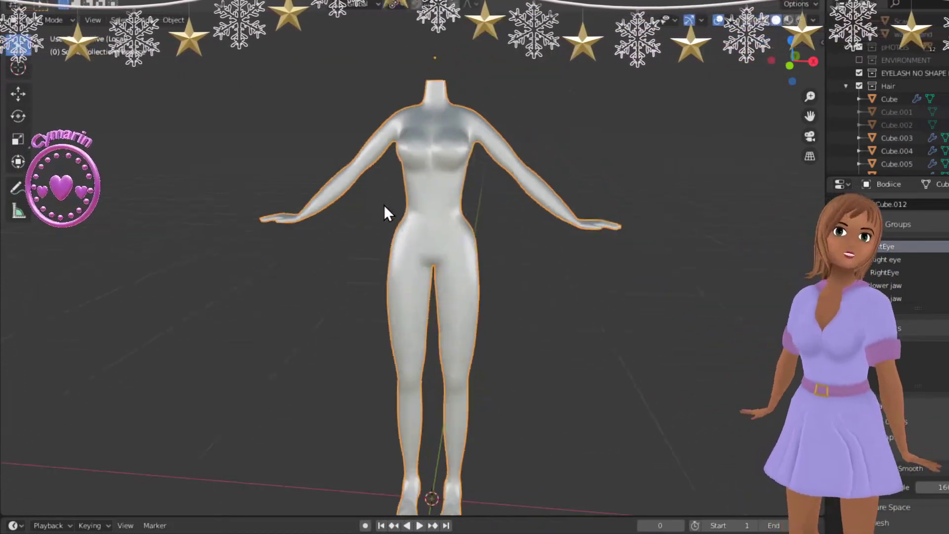
middle_click_drag(422, 217, 435, 369, "shift")
scroll(435, 369, "up", 4)
middle_click_drag(489, 390, 425, 271, "shift")
- In the body's edit mode, select the faces all around the middle of the character's left upper arm
key("Tab")
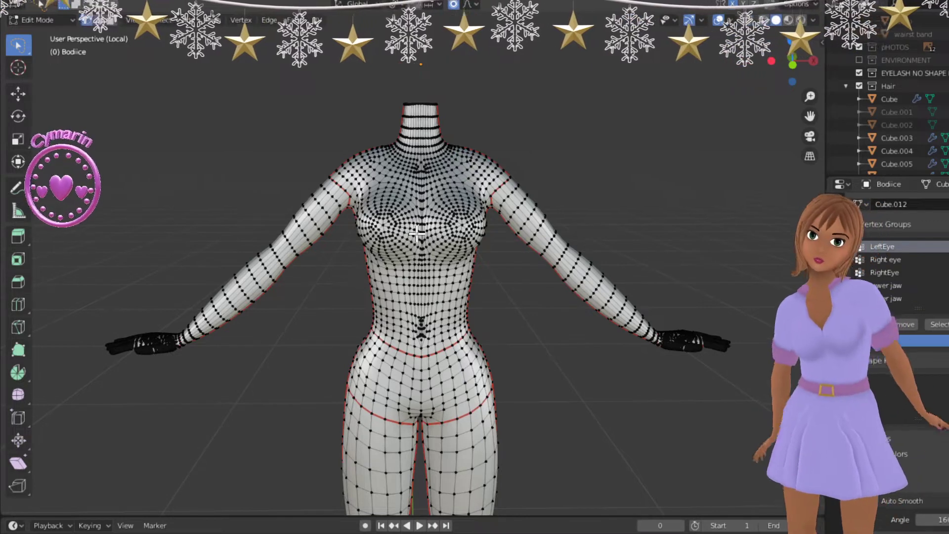
scroll(417, 233, "up", 3)
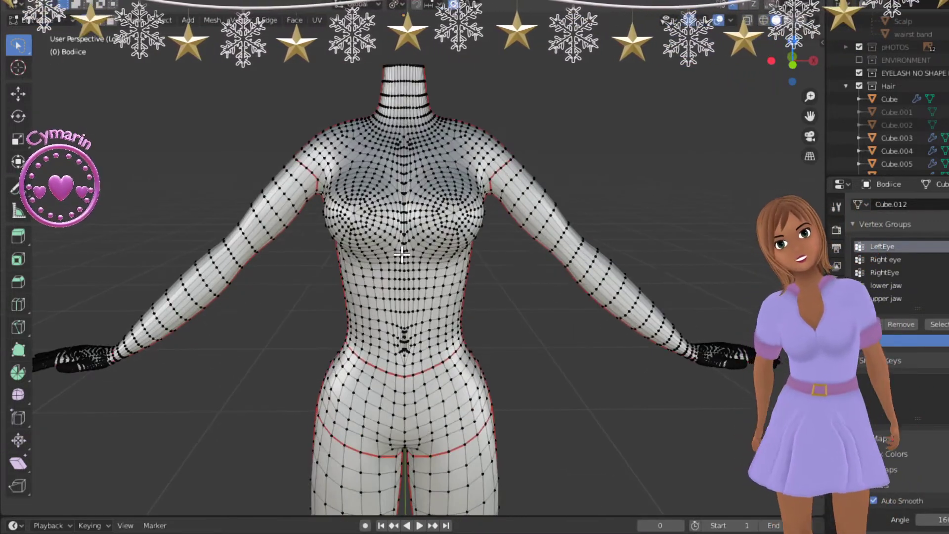
left_click(111, 20)
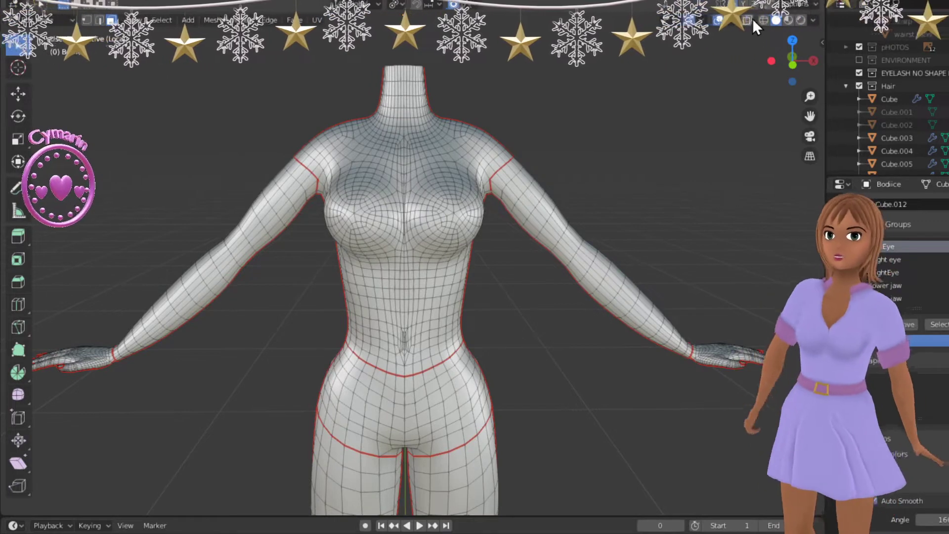
key("alt+z")
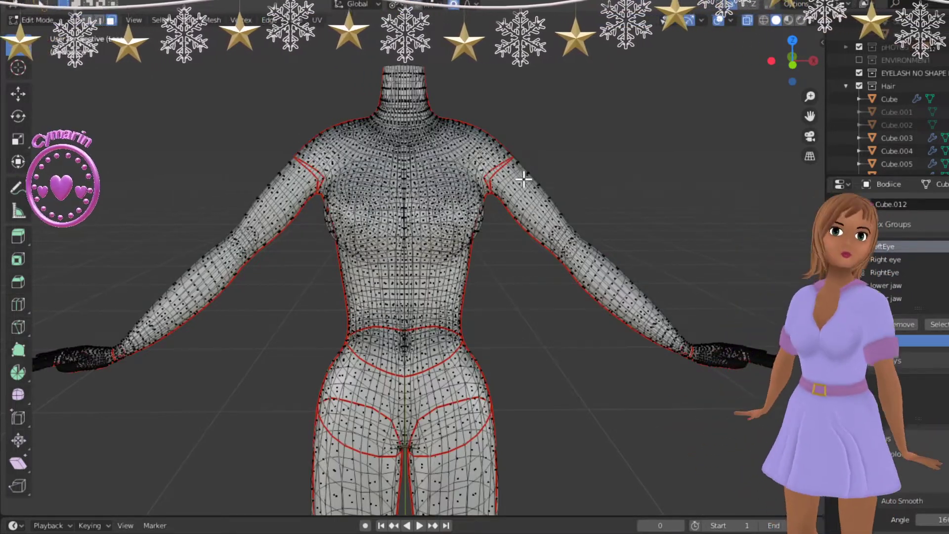
left_click(528, 194, "alt")
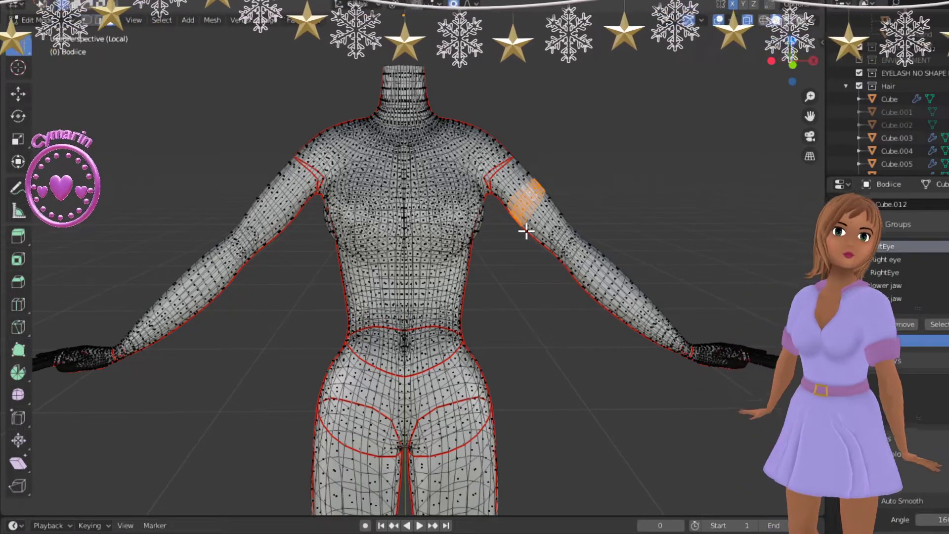
left_click(541, 207, "ctrl")
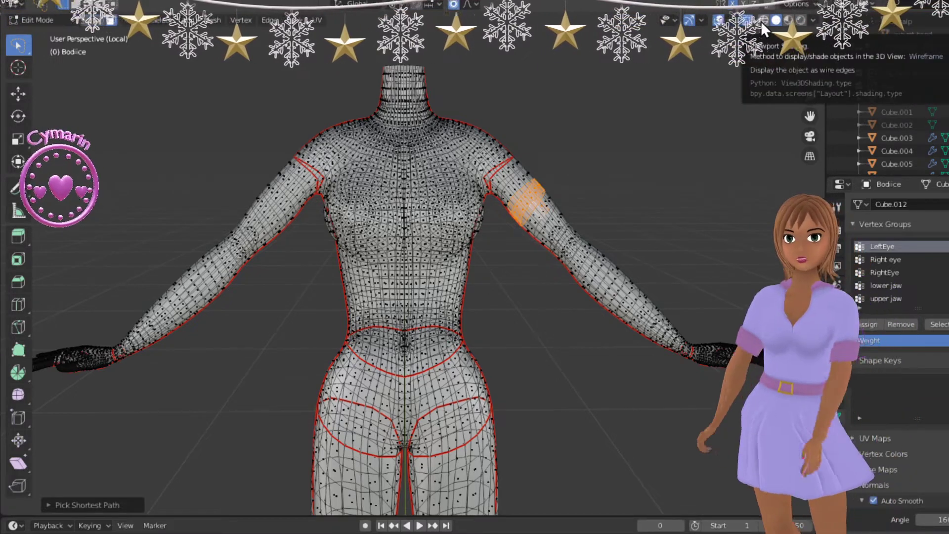
left_click(746, 20)
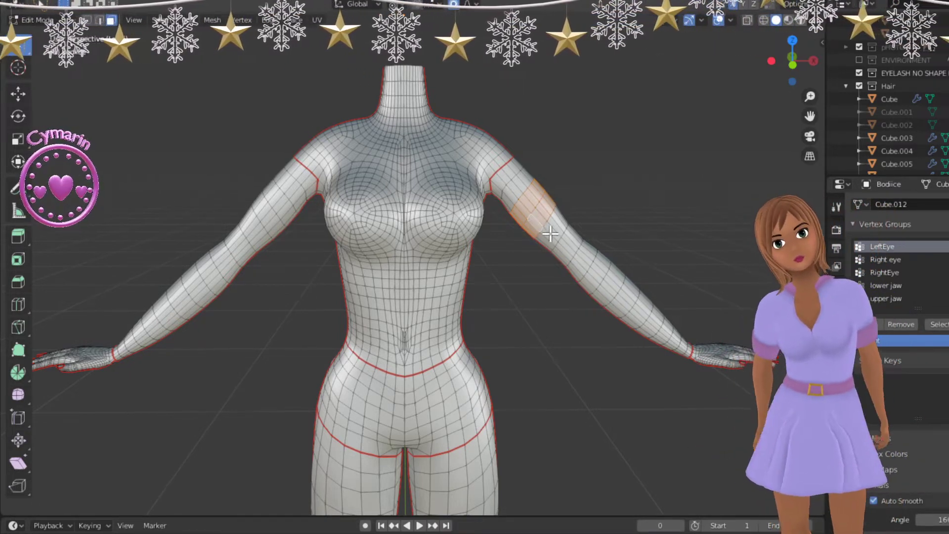
middle_click_drag(671, 219, 418, 221)
scroll(279, 249, "up", 2)
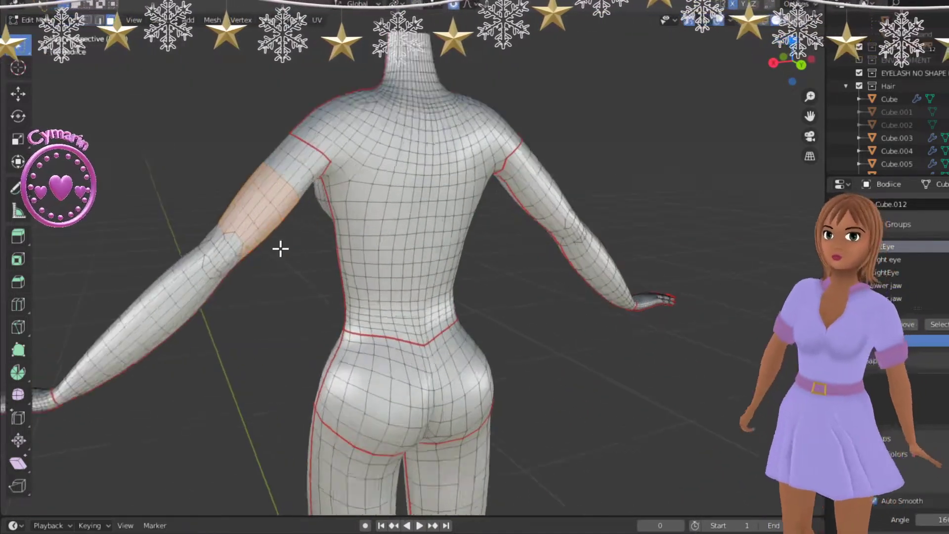
middle_click_drag(255, 262, 441, 265)
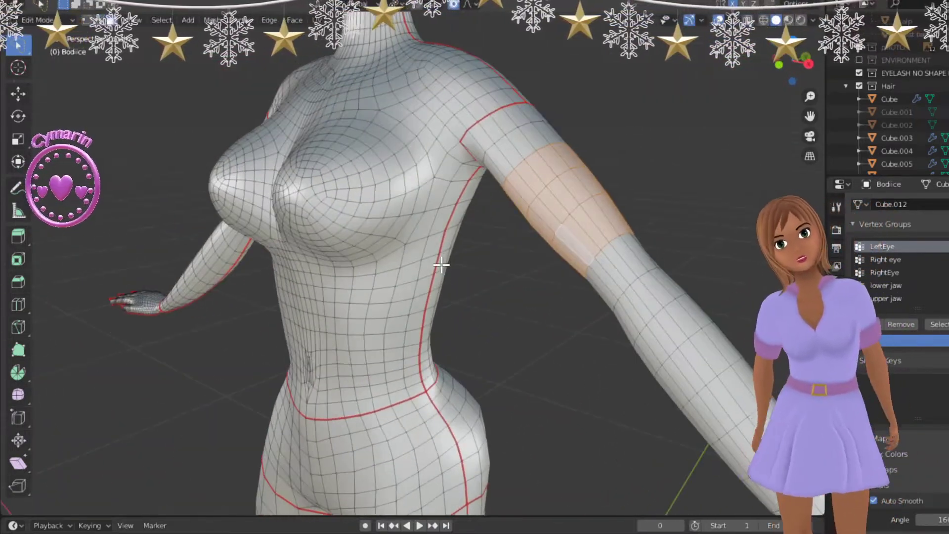
middle_click_drag(583, 300, 602, 282)
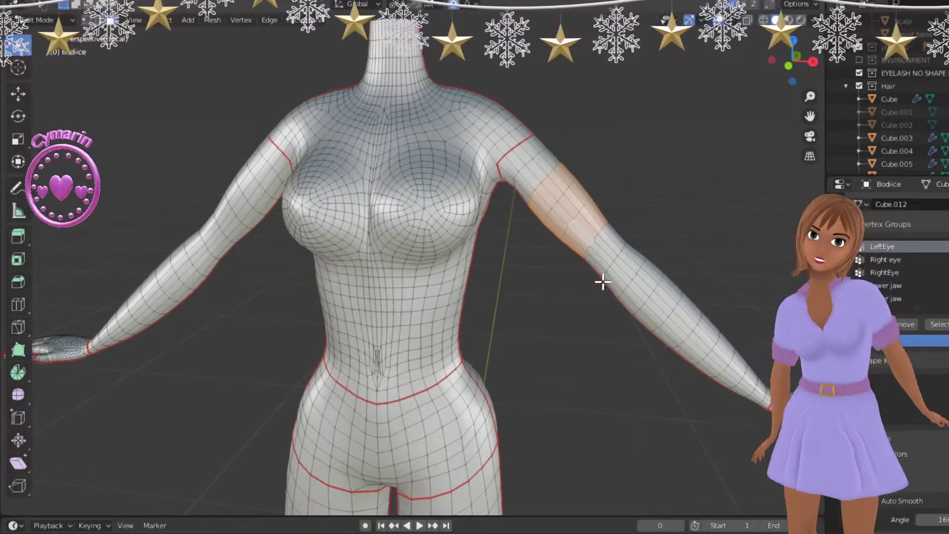
- Duplicate the selected upper-arm faces in place and separate them into their own object, selected in object mode
key("shift+d")
right_click(579, 405)
mouse_move(557, 306)
middle_mouse_down()
mouse_move(542, 299)
mouse_move(553, 299)
middle_mouse_up()
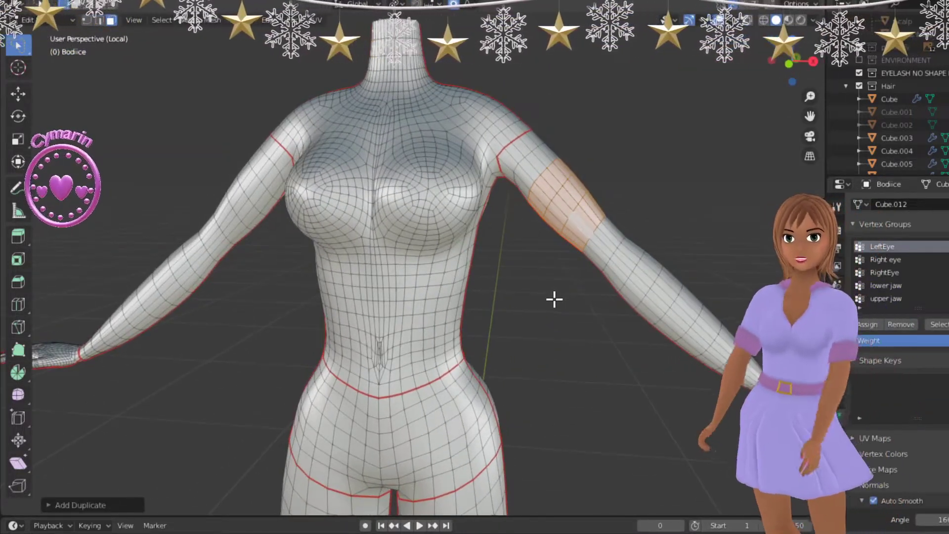
key("p")
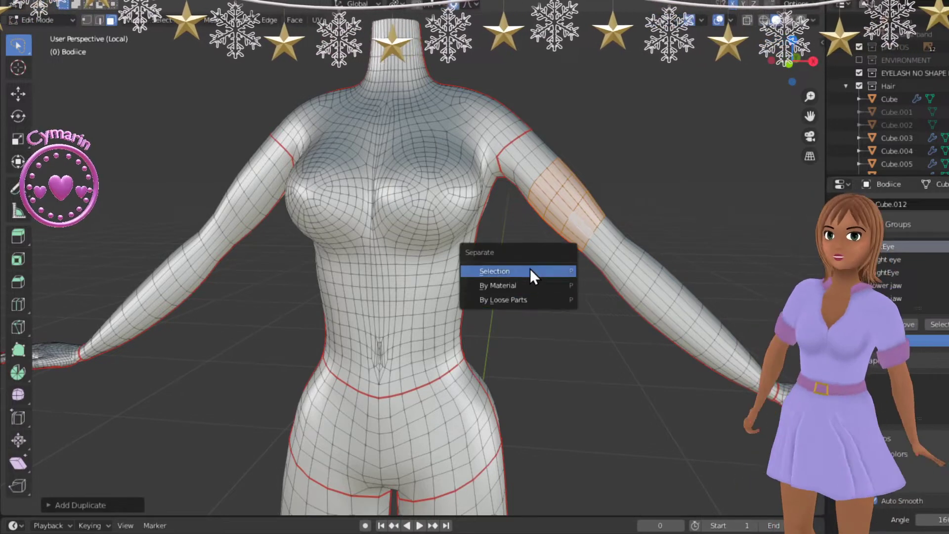
left_click(529, 271)
key("Tab")
left_click(563, 211)
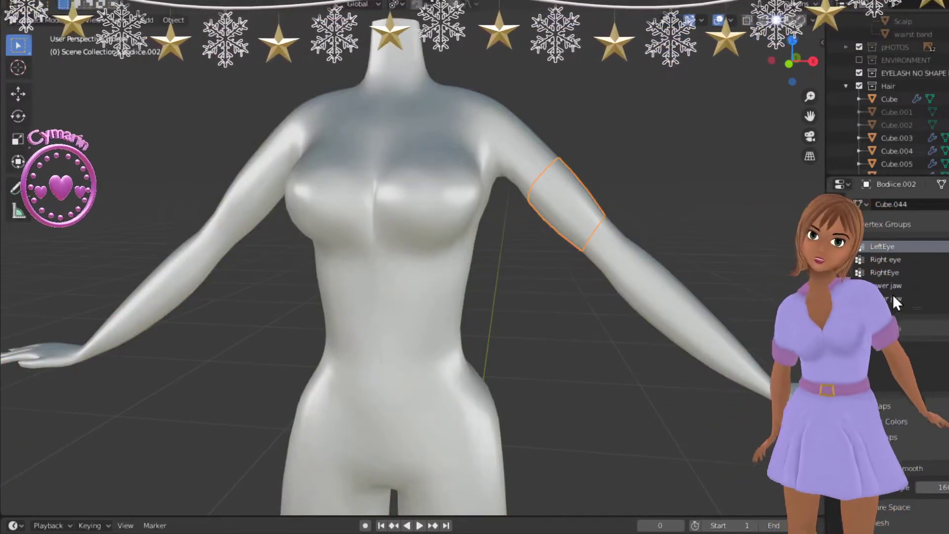
- Add a Mirror modifier to the arm band and show the whole character again in material preview
left_click(836, 207)
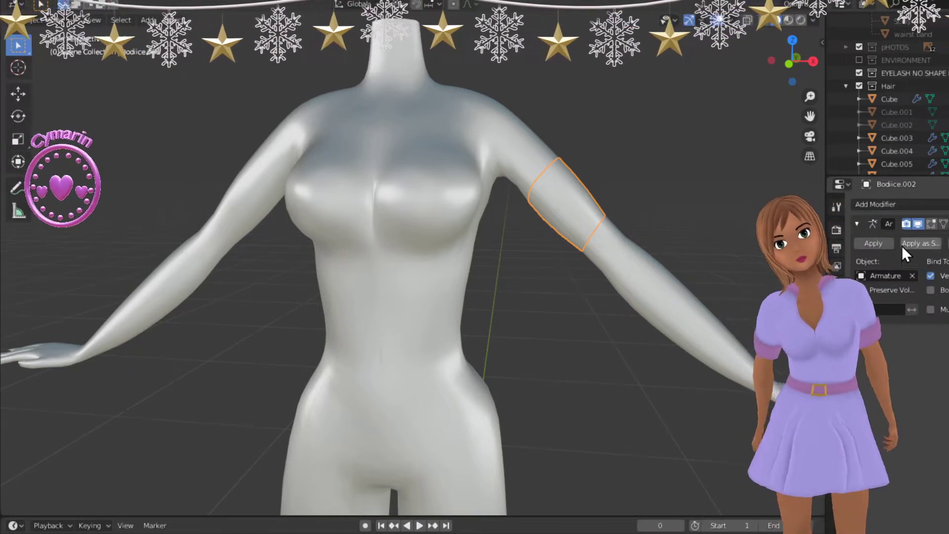
left_click(893, 203)
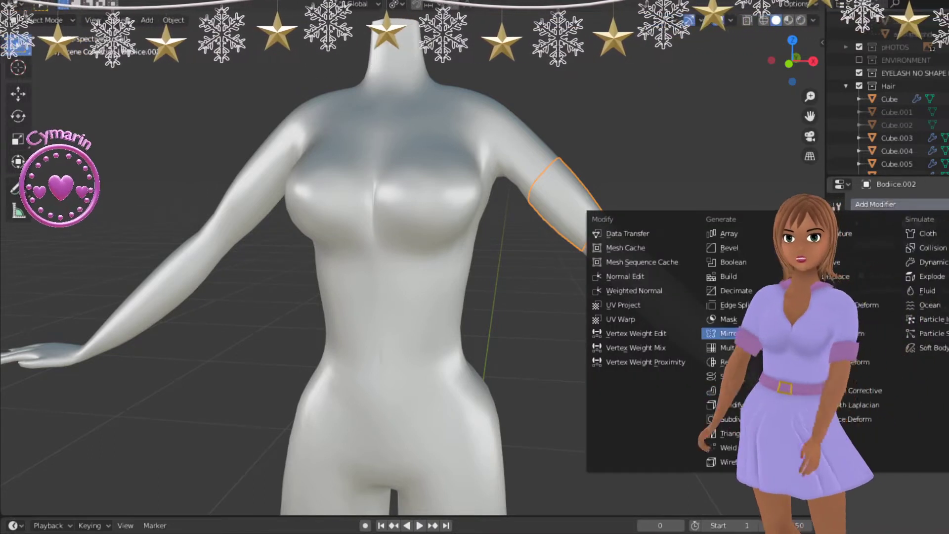
left_click(725, 333)
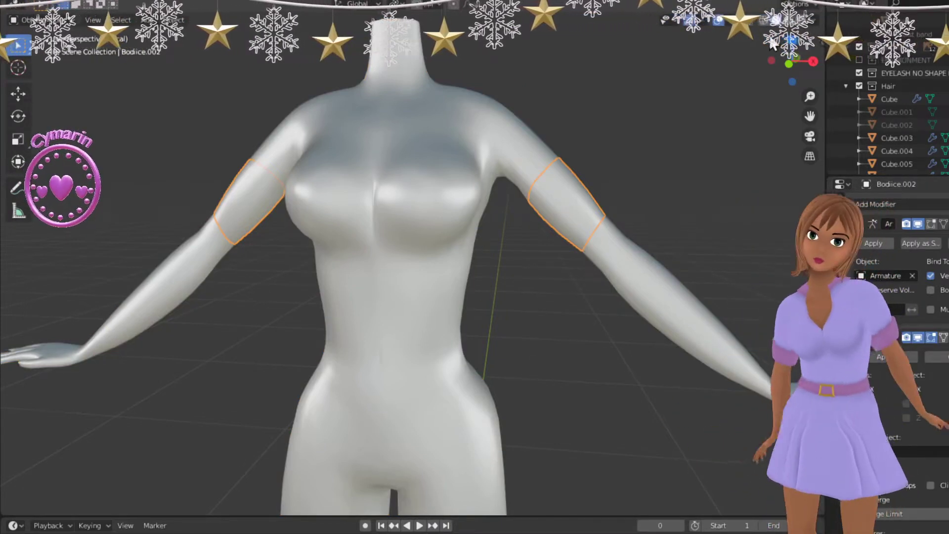
key("KP_Divide")
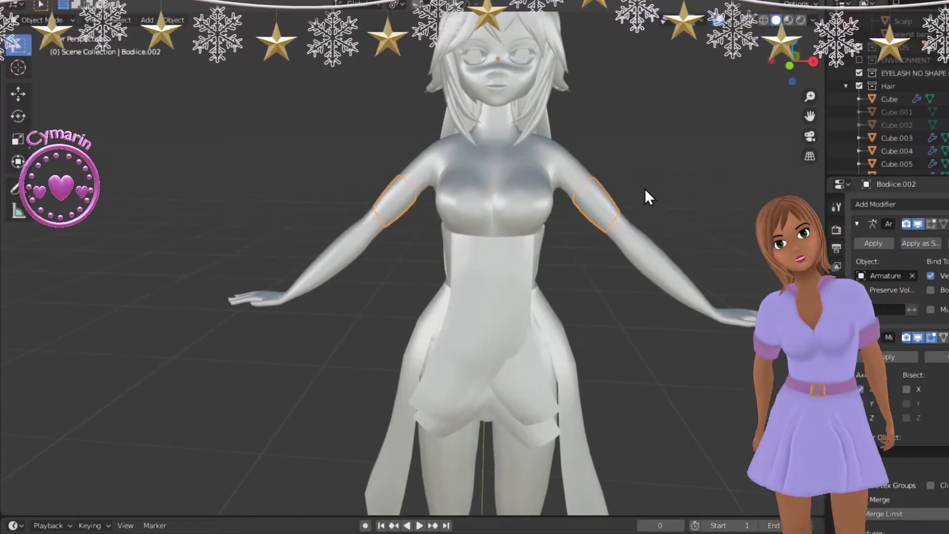
left_click(788, 21)
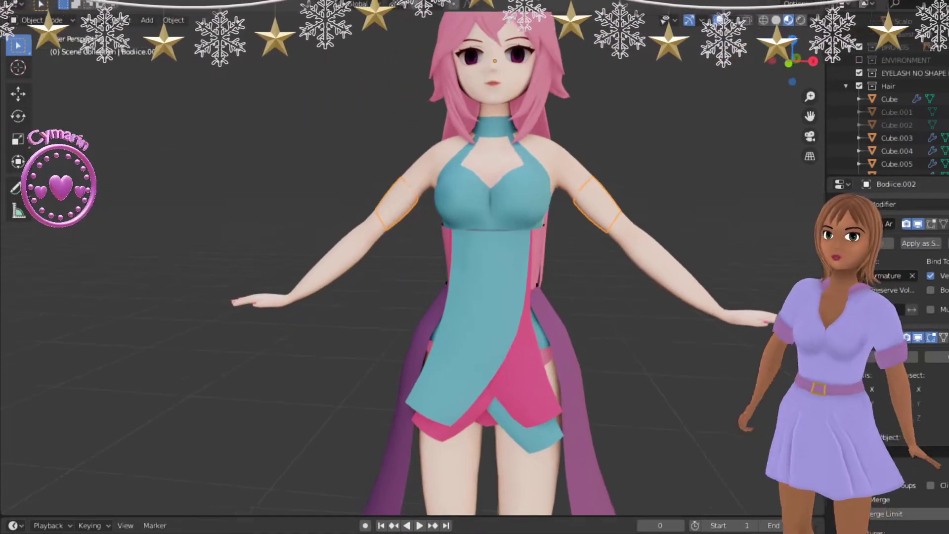
- Examine the character's outfit from the front, side and back
middle_click_drag(473, 295, 571, 352)
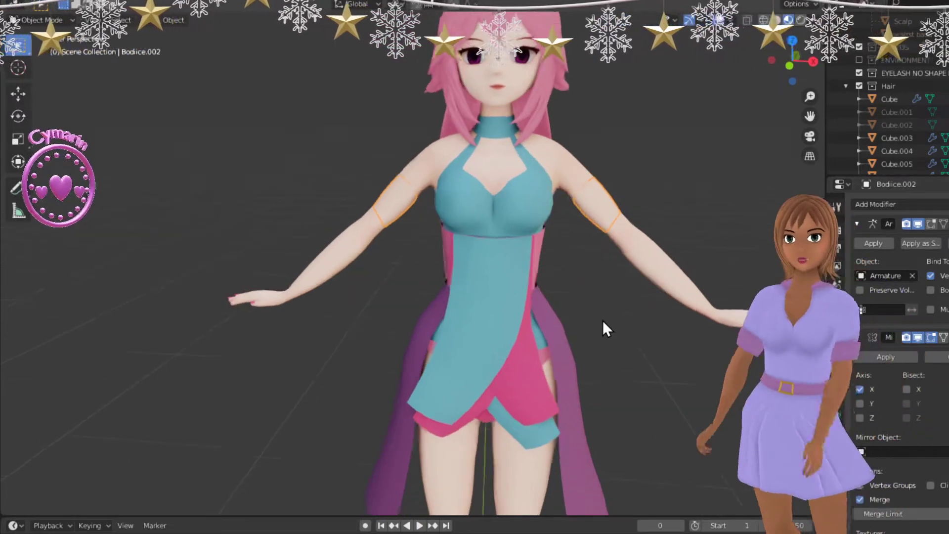
middle_click_drag(604, 292, 474, 353)
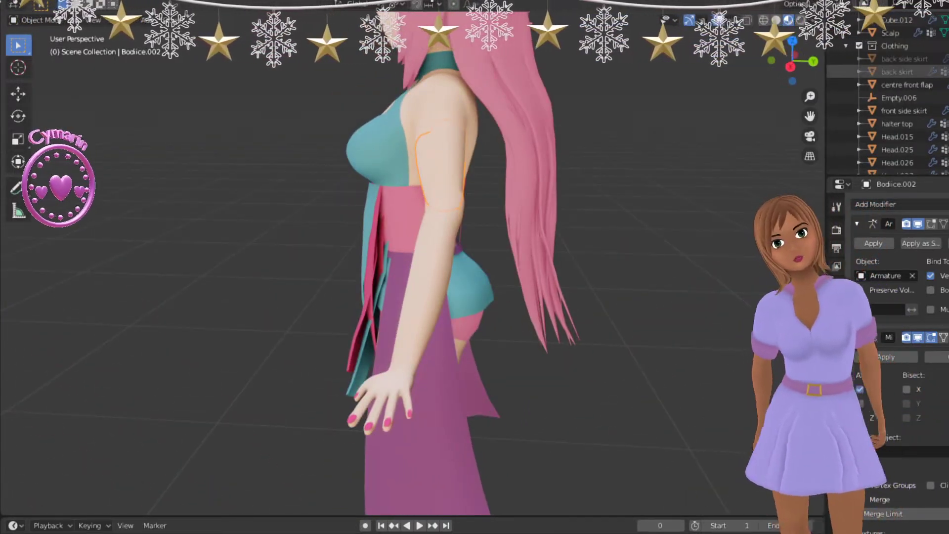
mouse_move(641, 333)
middle_mouse_down()
mouse_move(511, 334)
mouse_move(386, 307)
mouse_move(356, 319)
mouse_move(358, 300)
mouse_move(378, 349)
mouse_move(575, 366)
mouse_move(667, 350)
mouse_move(638, 345)
middle_mouse_up()
scroll(534, 366, "down", 5)
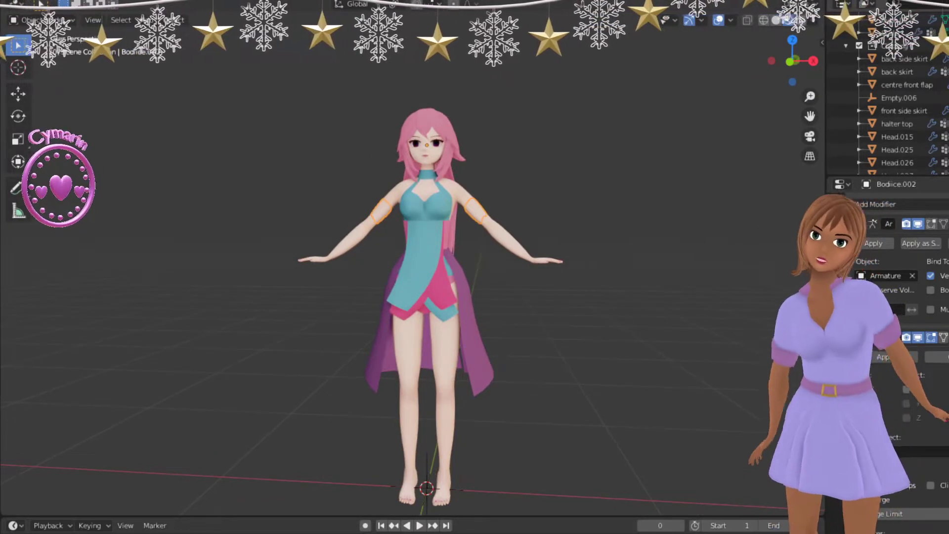
middle_click_drag(638, 345, 383, 253)
scroll(515, 294, "down", 2)
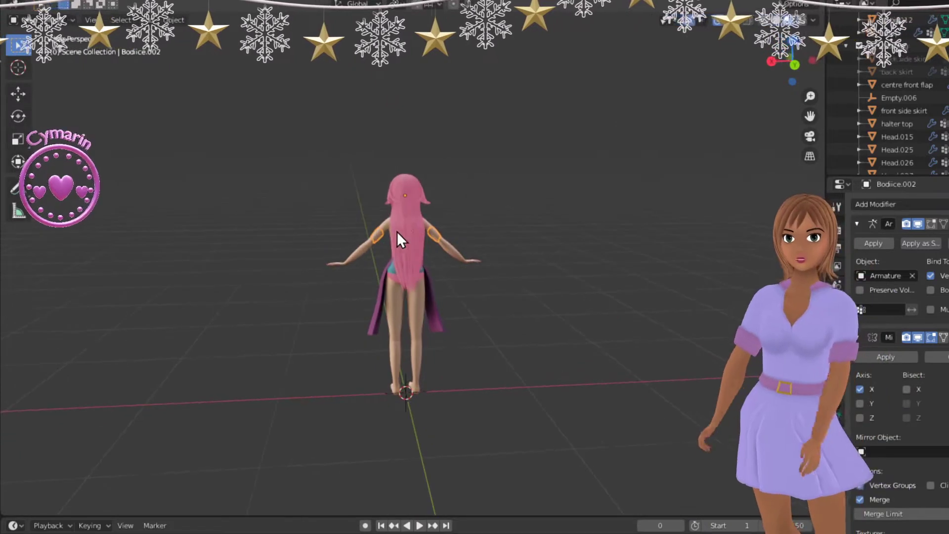
middle_click_drag(457, 314, 289, 283)
middle_click_drag(361, 282, 393, 295)
scroll(373, 278, "up", 3)
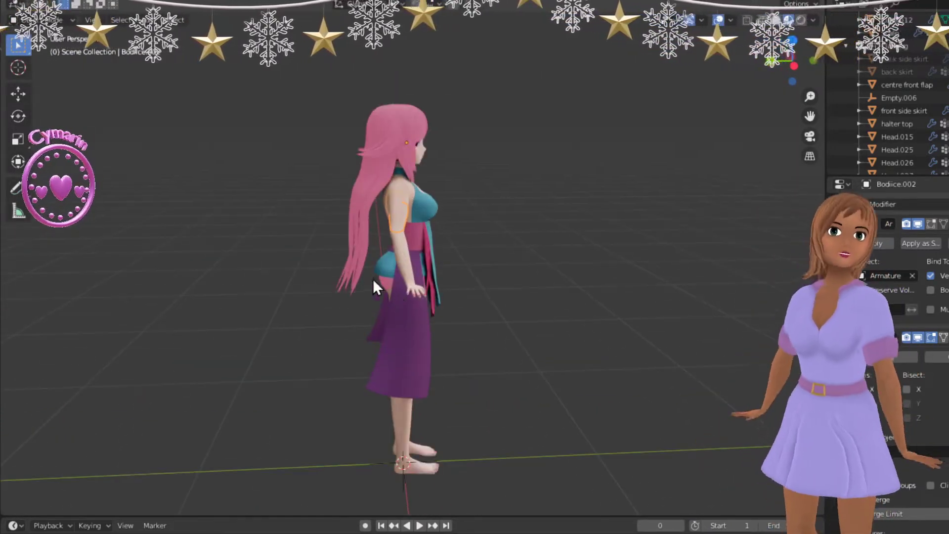
middle_click_drag(340, 274, 352, 240)
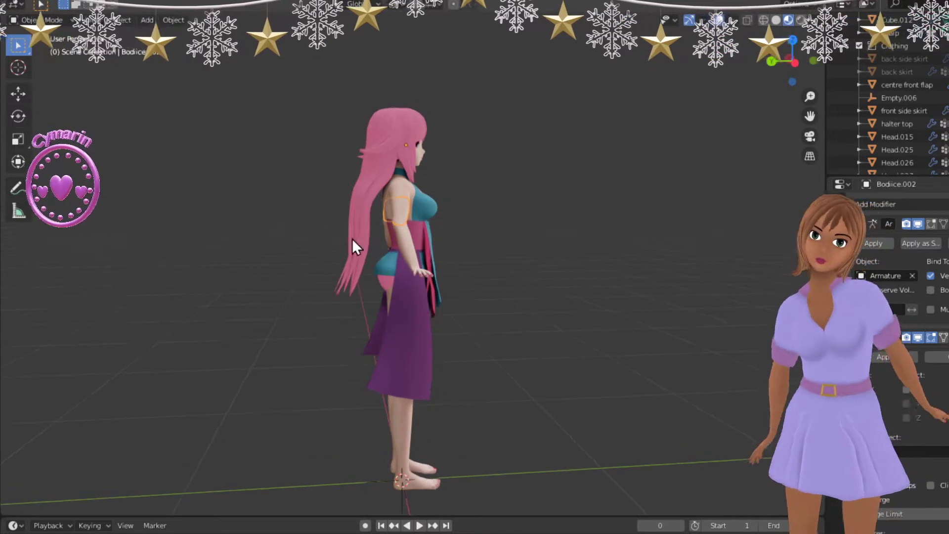
middle_click_drag(438, 409, 595, 385)
- Unhide the back skirt and open its mesh in edit mode
left_click(948, 72)
middle_click_drag(684, 302, 556, 336)
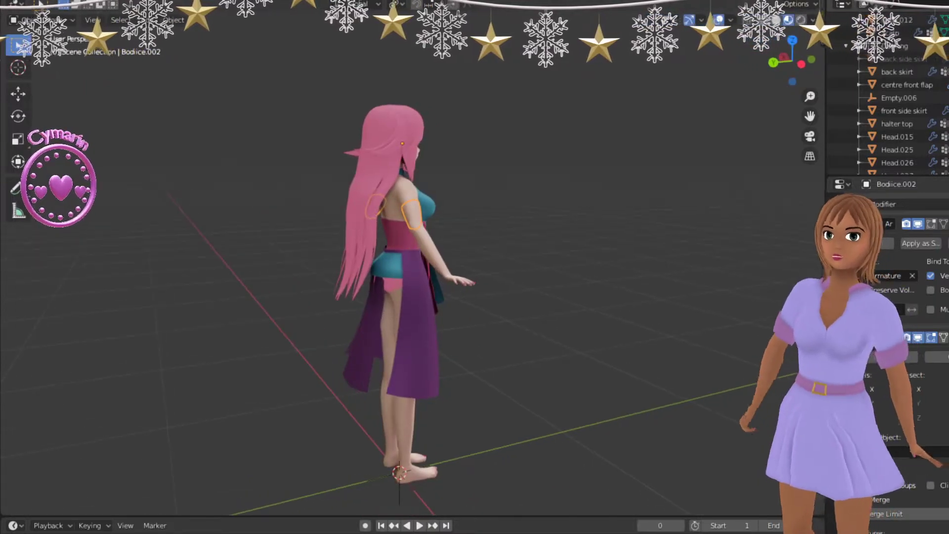
middle_click_drag(775, 171, 384, 334)
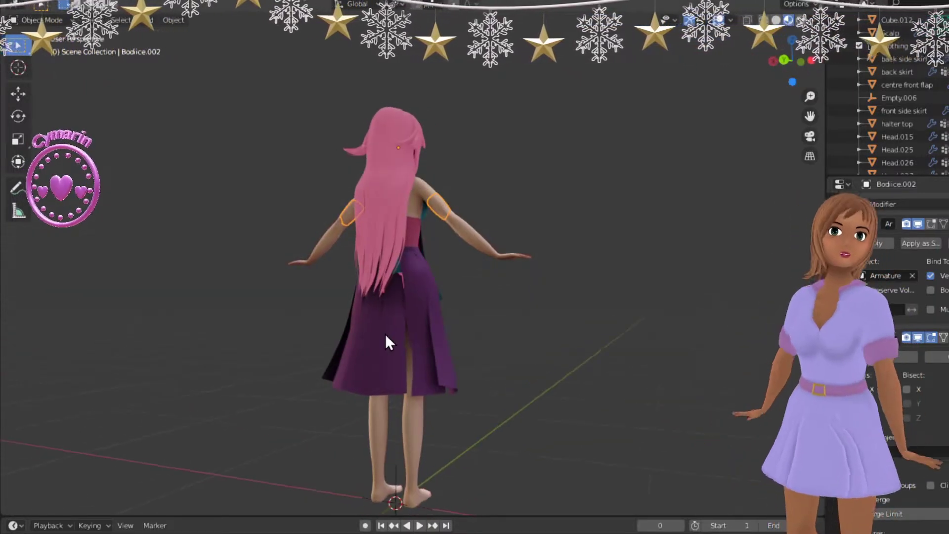
middle_click_drag(464, 287, 356, 303)
scroll(357, 302, "up", 5)
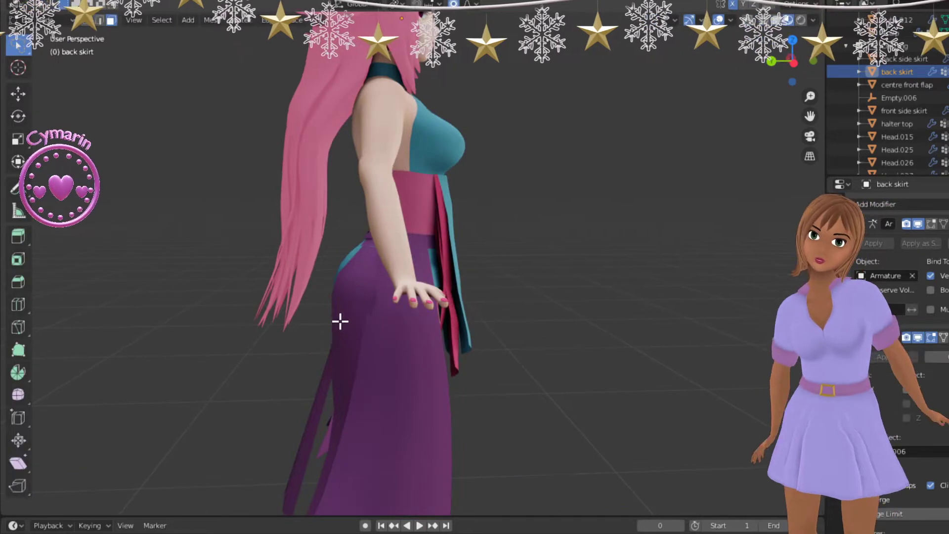
middle_click_drag(405, 339, 528, 375)
key("Tab")
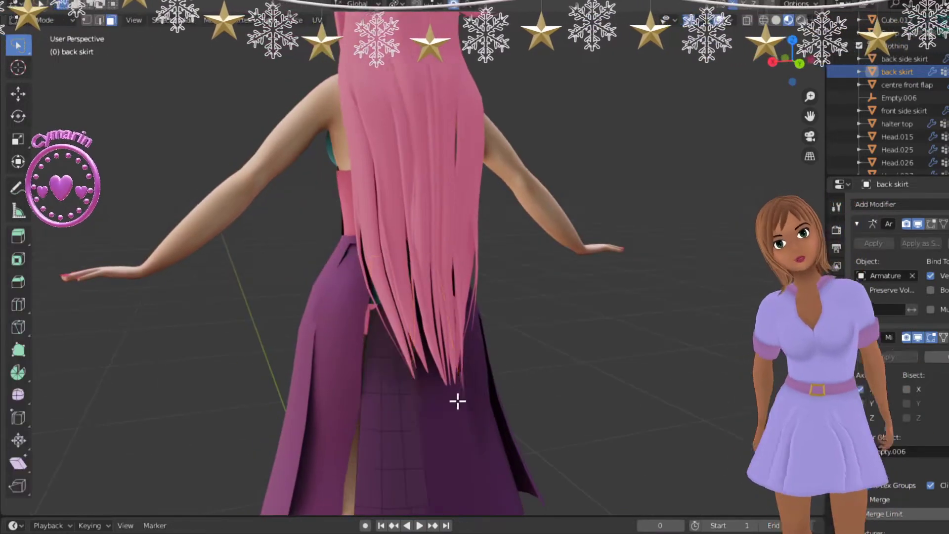
- Select the back skirt's vertices just below the hips and move them backward about 0.03 m along Y with proportional editing
scroll(470, 392, "up", 3)
middle_click_drag(455, 417, 489, 402)
left_click(87, 20)
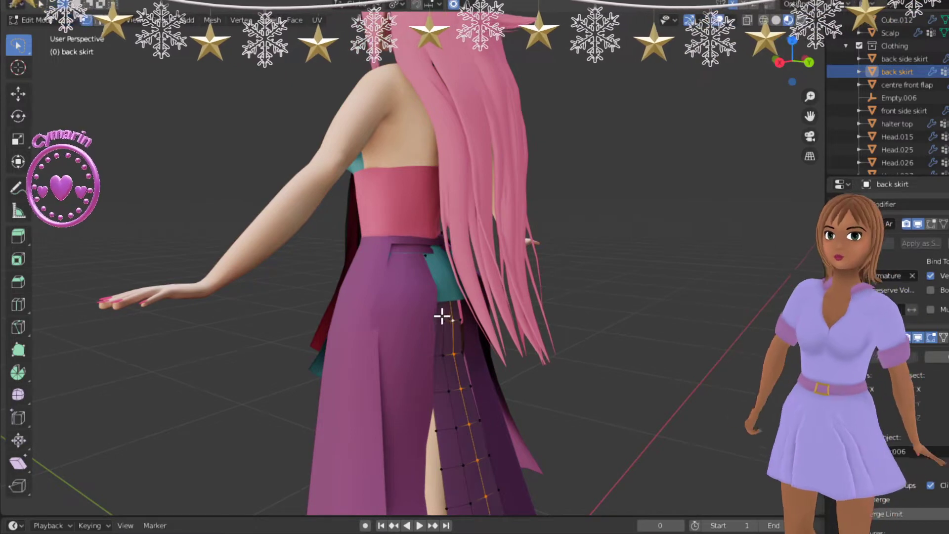
left_click(448, 320, "alt")
middle_click_drag(431, 144, 494, 431)
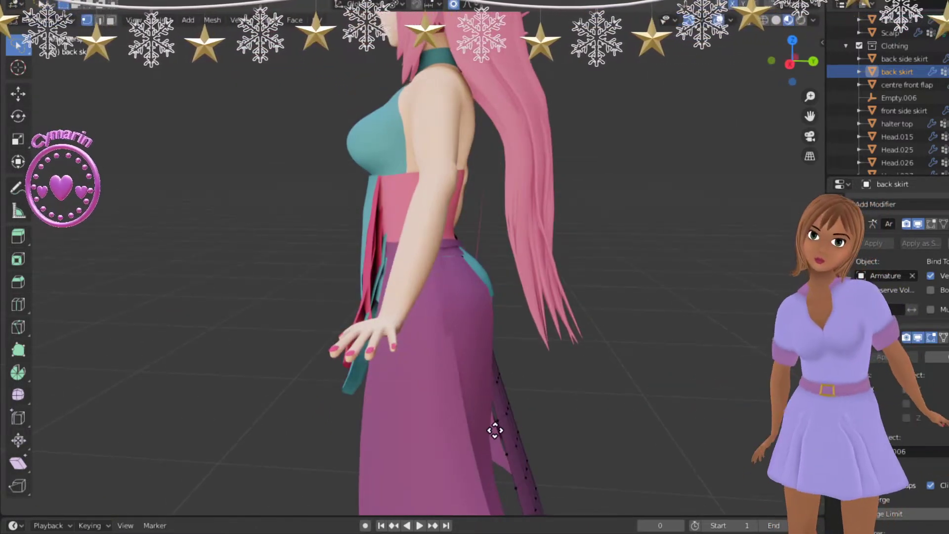
key("g")
key("y")
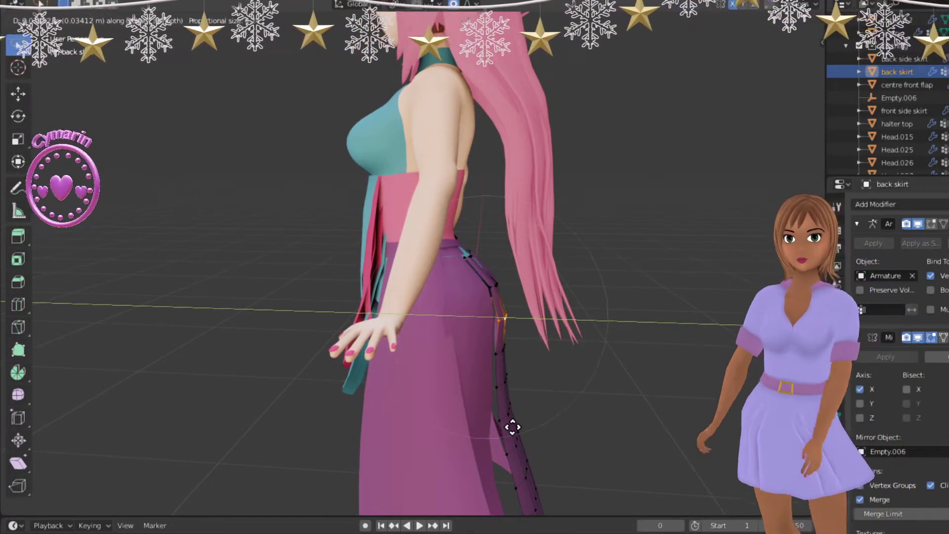
left_click(515, 422)
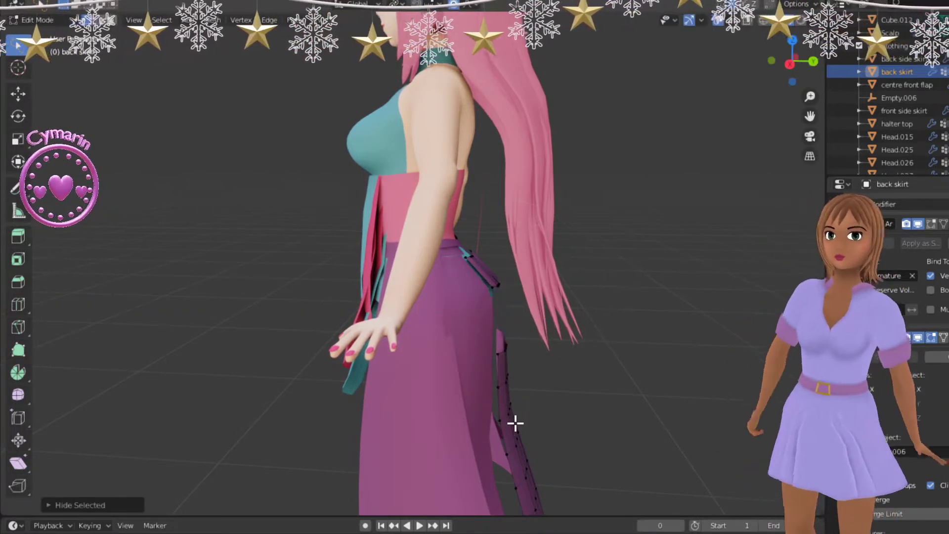
- Reveal the back skirt's hidden vertices below the hips, check them in solid shading and material preview, and finish editing the mesh
key("z")
left_click(627, 327)
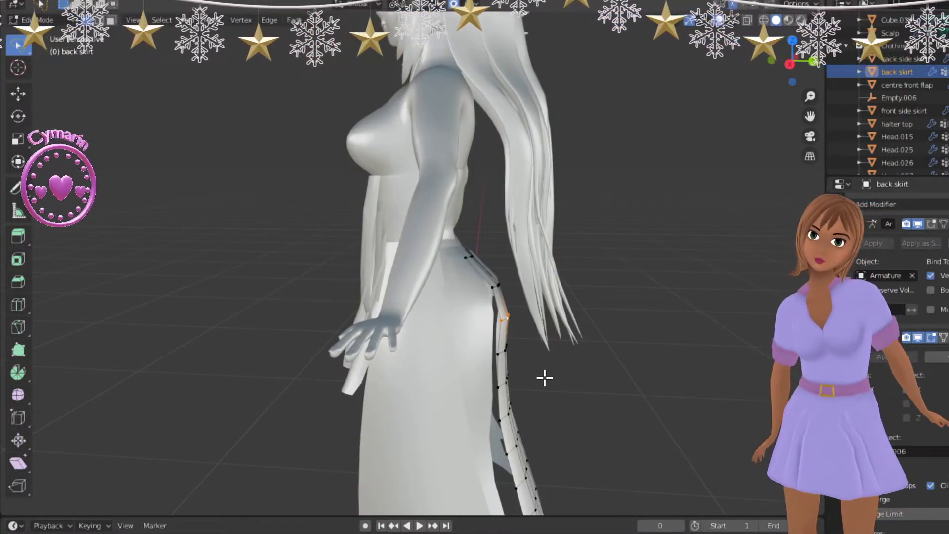
left_click(789, 20)
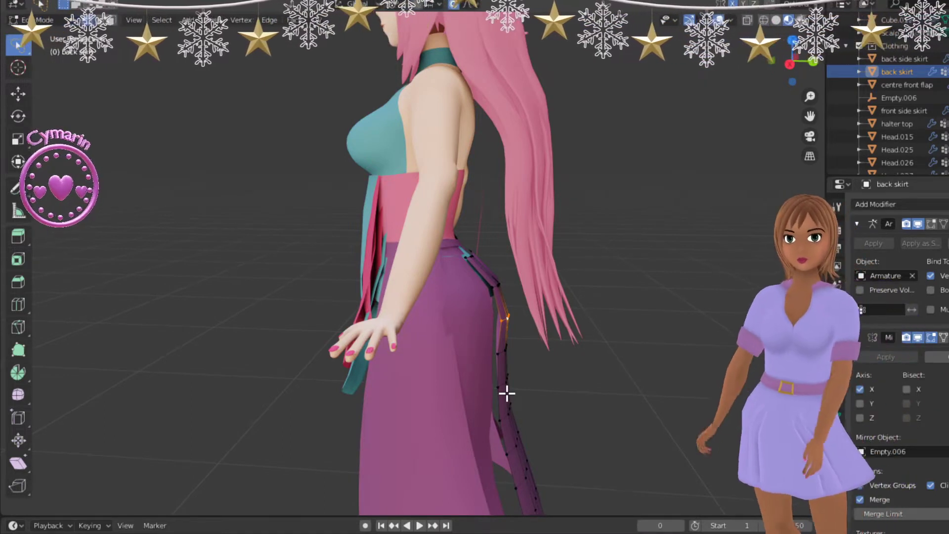
key("g")
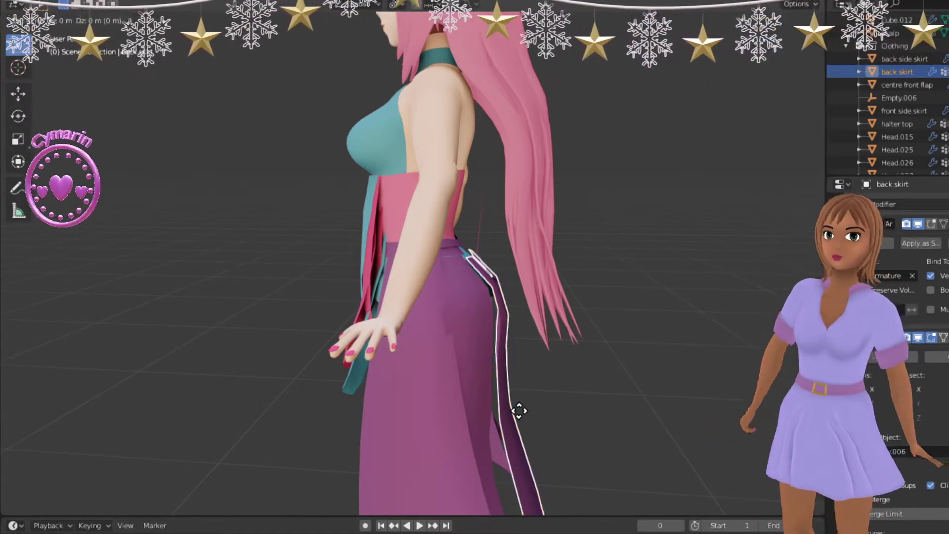
key("z")
middle_click_drag(517, 404, 418, 418)
key("Tab")
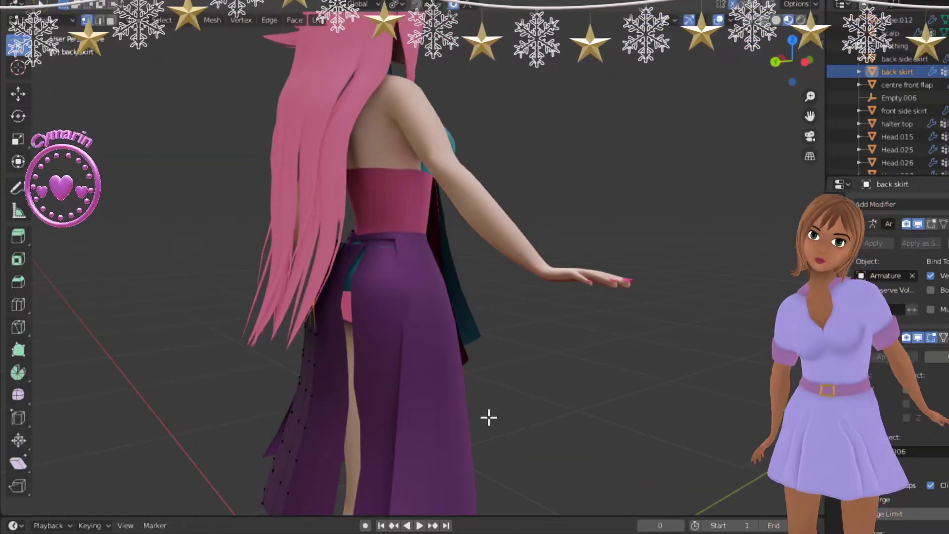
key("Tab")
- Examine the skirt's overall shape from the back and side, with the back skirt selected to see its outline
middle_click_drag(583, 390, 390, 383)
scroll(530, 388, "down", 3)
middle_click_drag(530, 388, 264, 361)
scroll(417, 386, "up", 2)
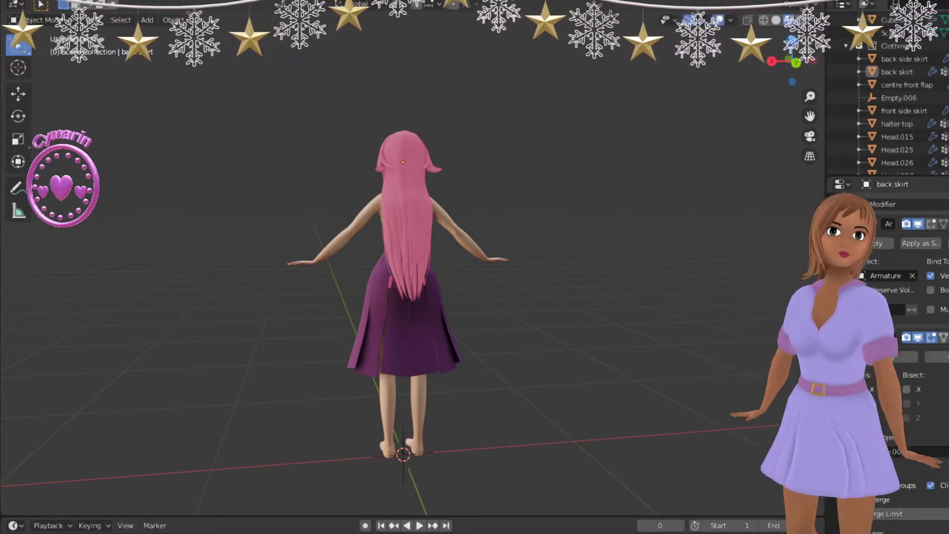
middle_click_drag(435, 368, 440, 411)
left_click(337, 383)
middle_click_drag(392, 450, 491, 477)
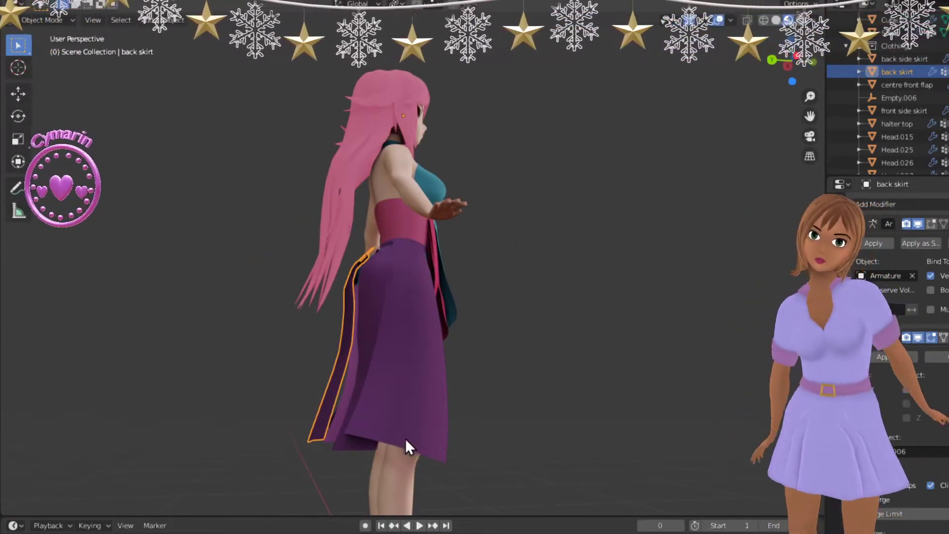
middle_click_drag(301, 379, 426, 302)
middle_click_drag(492, 414, 354, 424)
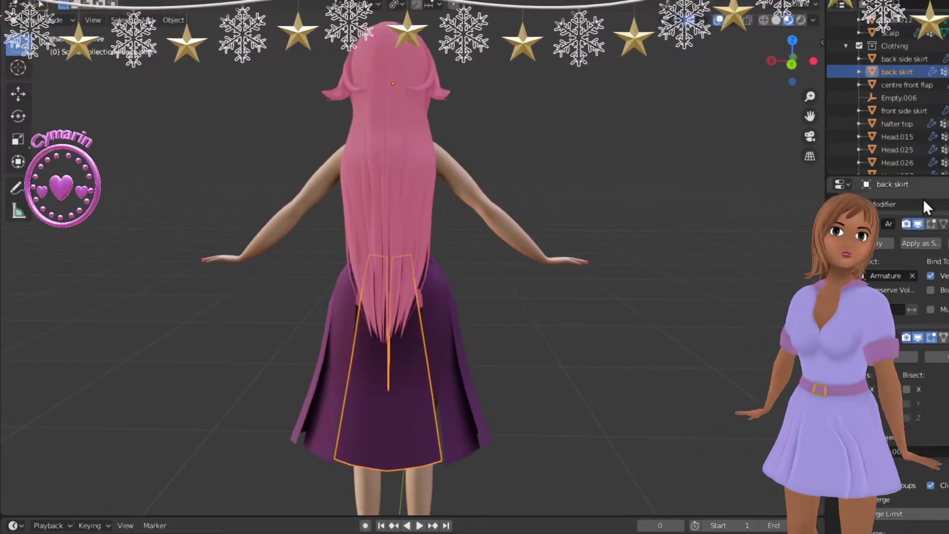
- Hide the back skirt and the back side skirt
mouse_move(542, 352)
middle_mouse_down()
mouse_move(683, 354)
mouse_move(475, 361)
mouse_move(396, 341)
mouse_move(452, 357)
mouse_move(357, 319)
mouse_move(511, 364)
mouse_move(420, 313)
mouse_move(387, 381)
mouse_move(443, 366)
mouse_move(500, 366)
mouse_move(468, 365)
mouse_move(399, 285)
middle_mouse_up()
middle_click_drag(402, 343, 472, 334)
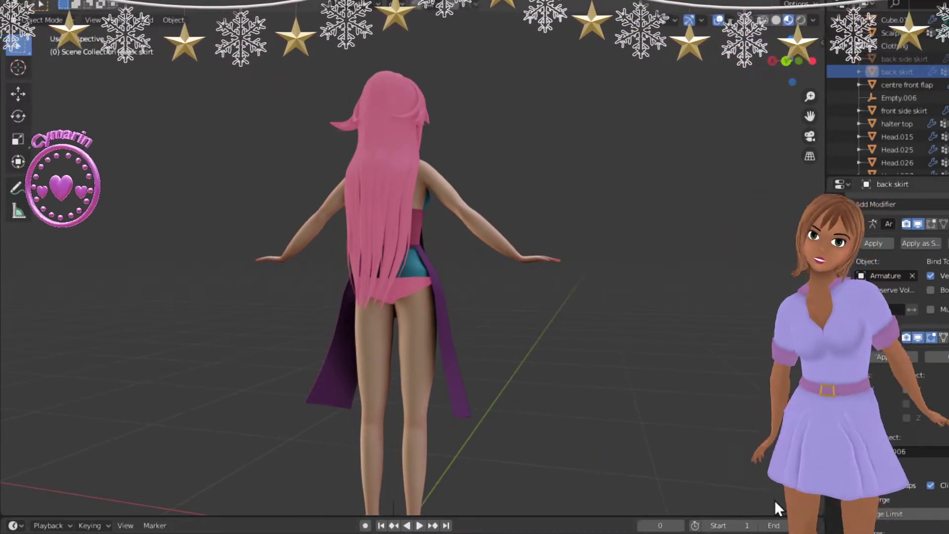
middle_click_drag(438, 294, 512, 180)
- Select the arm bands and assign them the existing purple Material.005
left_click(508, 185)
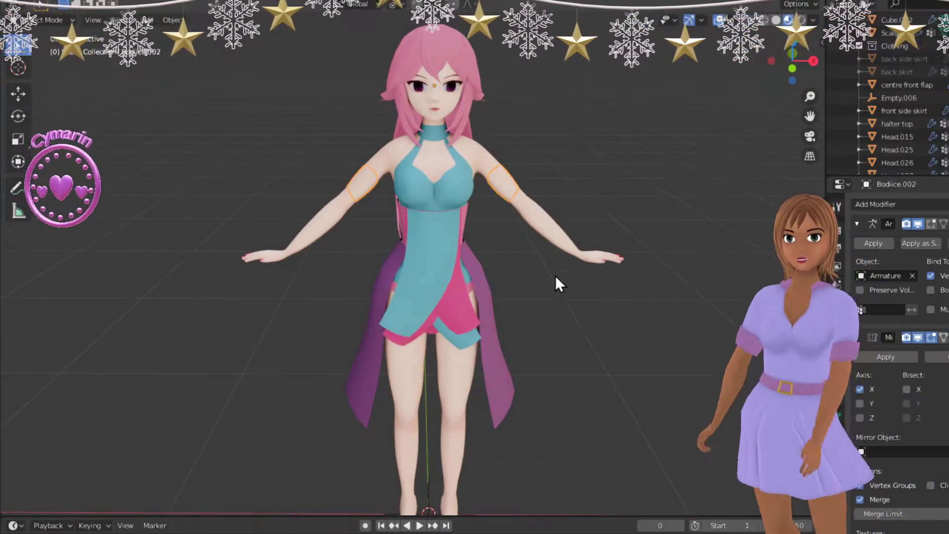
middle_click_drag(556, 274, 517, 265)
left_click(836, 434)
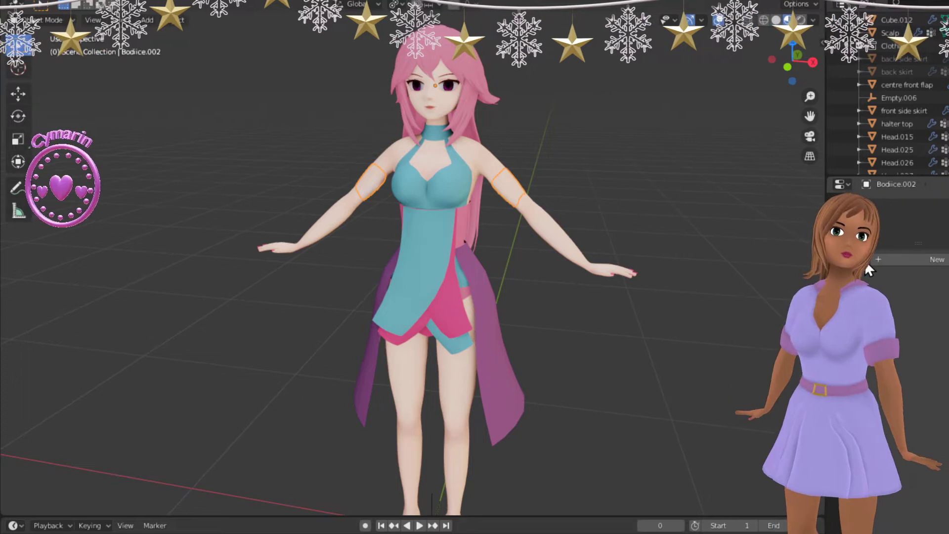
left_click(860, 259)
left_click(767, 315)
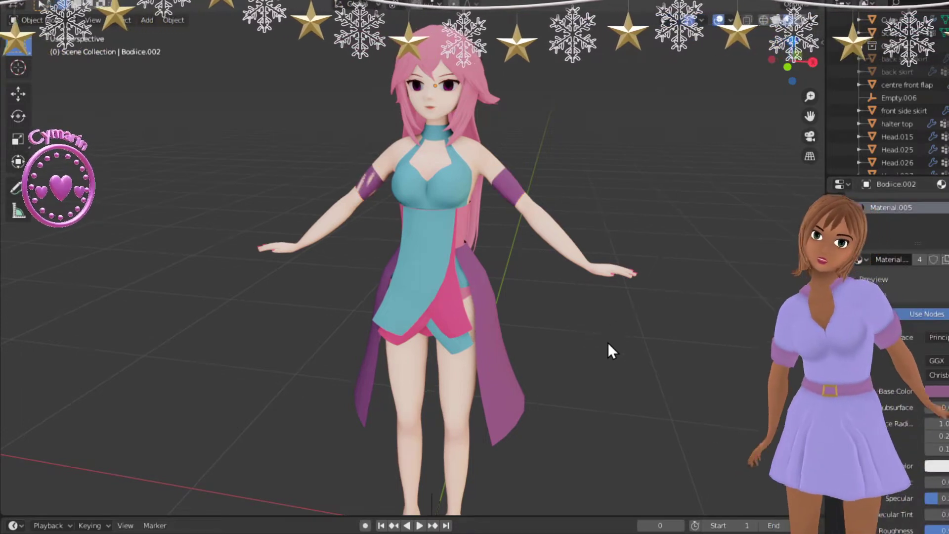
- Remove the arm bands' purple material and assign Material.004 instead
middle_click_drag(576, 289, 544, 265)
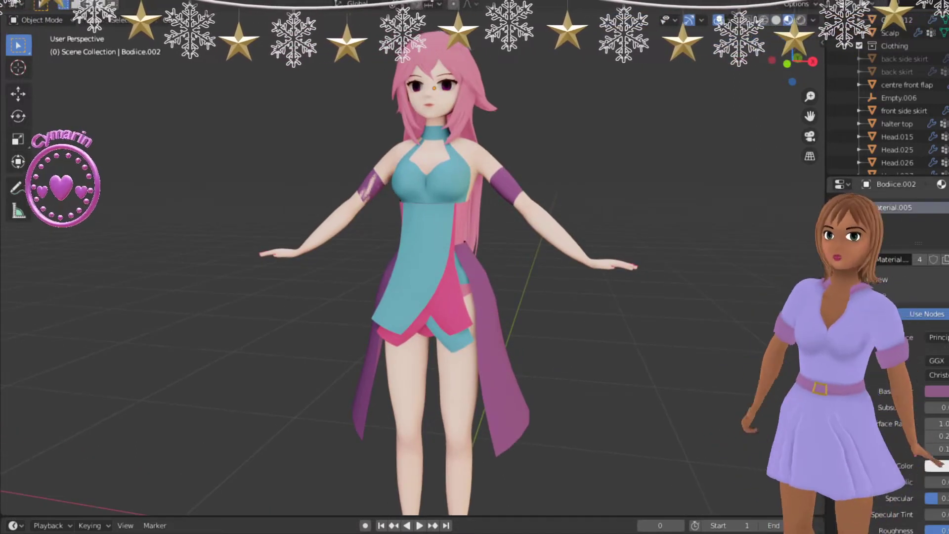
left_click(947, 220)
left_click(865, 260)
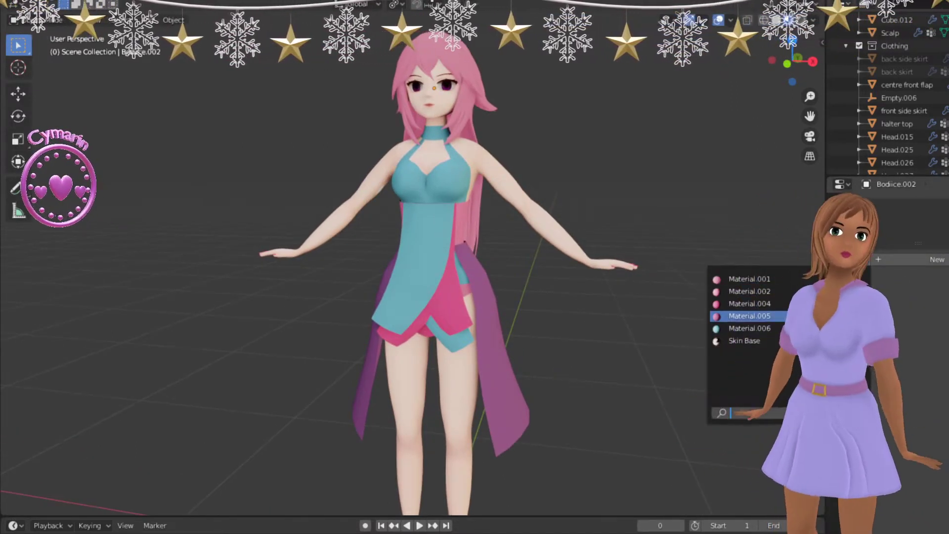
left_click(803, 303)
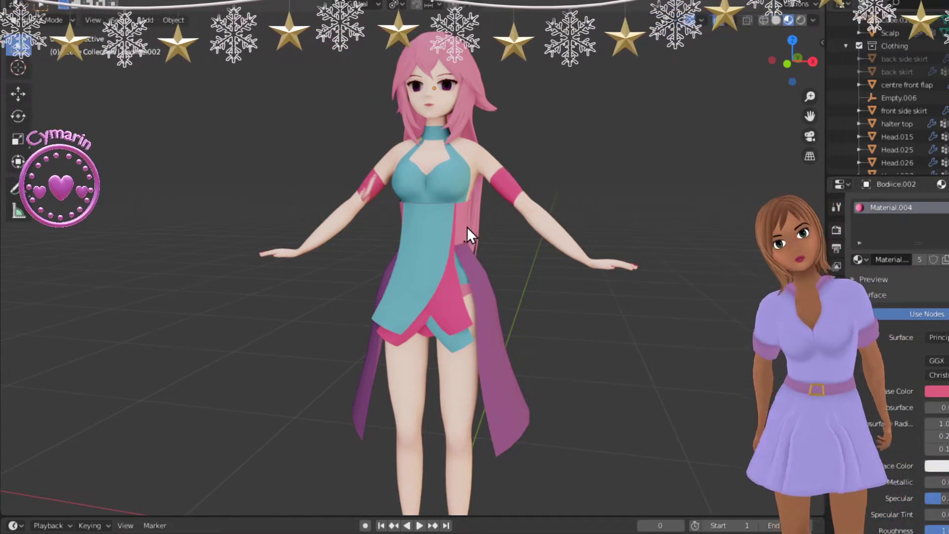
- Replace the arm bands' material with the lighter pink Material.002
left_click(947, 221)
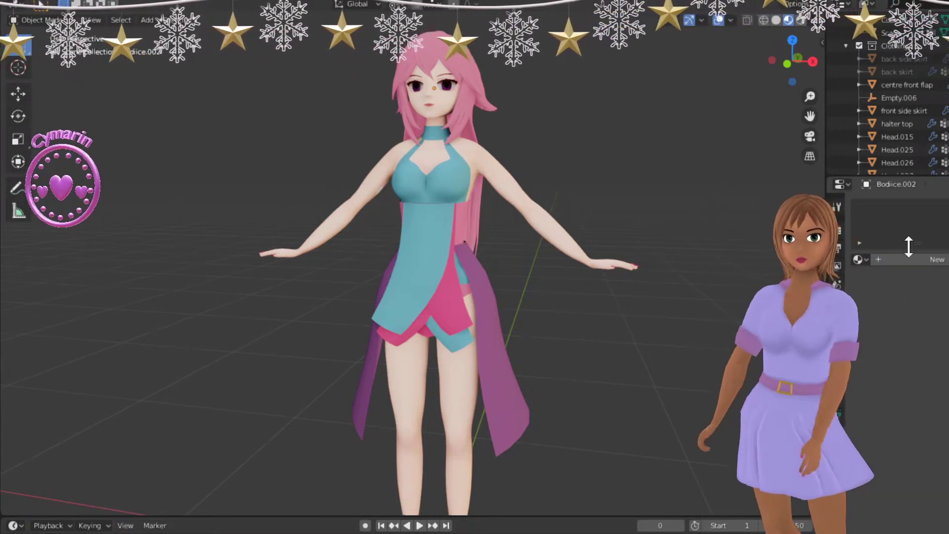
left_click(865, 261)
left_click(749, 291)
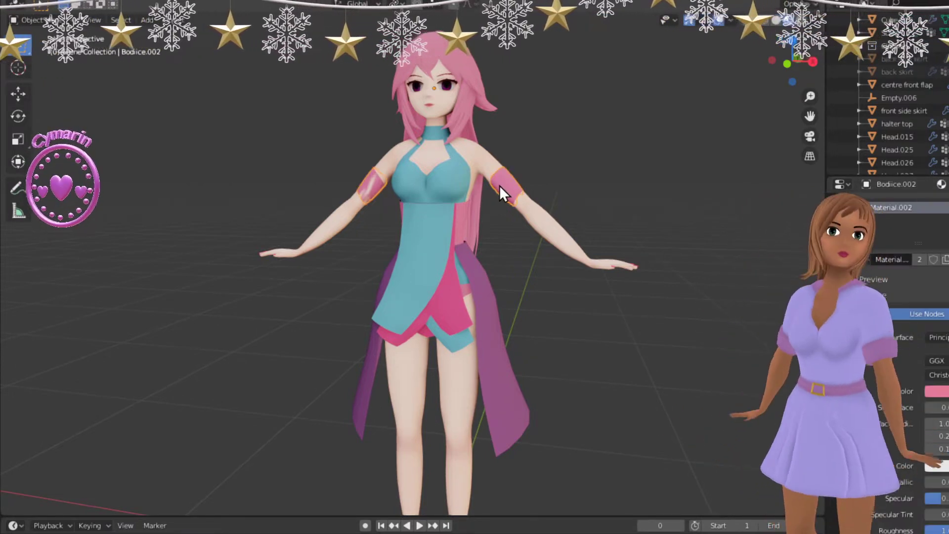
- Push the whole arm band mesh slightly outward from the arm with Shrink/Fatten
scroll(622, 410, "up", 3)
mouse_move(622, 404)
middle_mouse_down()
mouse_move(631, 425)
mouse_move(632, 379)
mouse_move(634, 407)
middle_mouse_up()
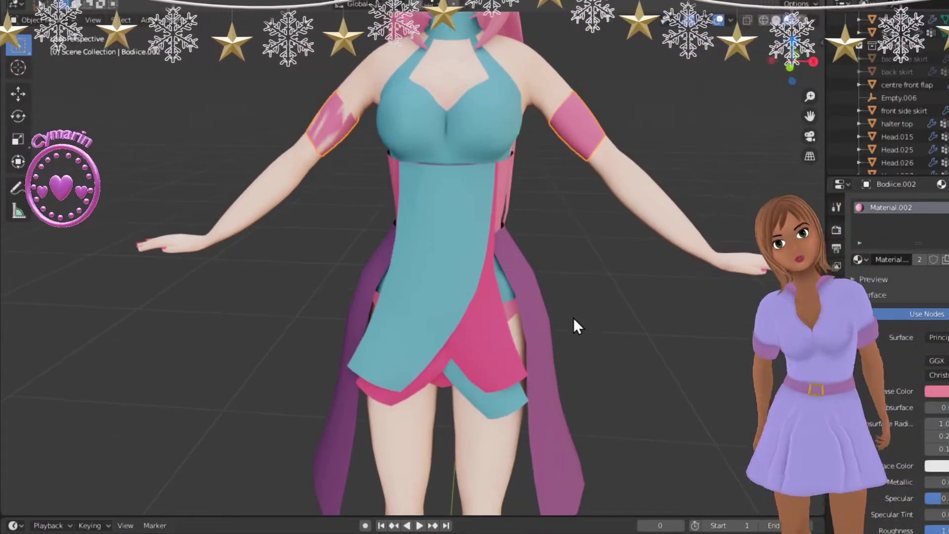
scroll(569, 378, "down", 3)
key("Tab")
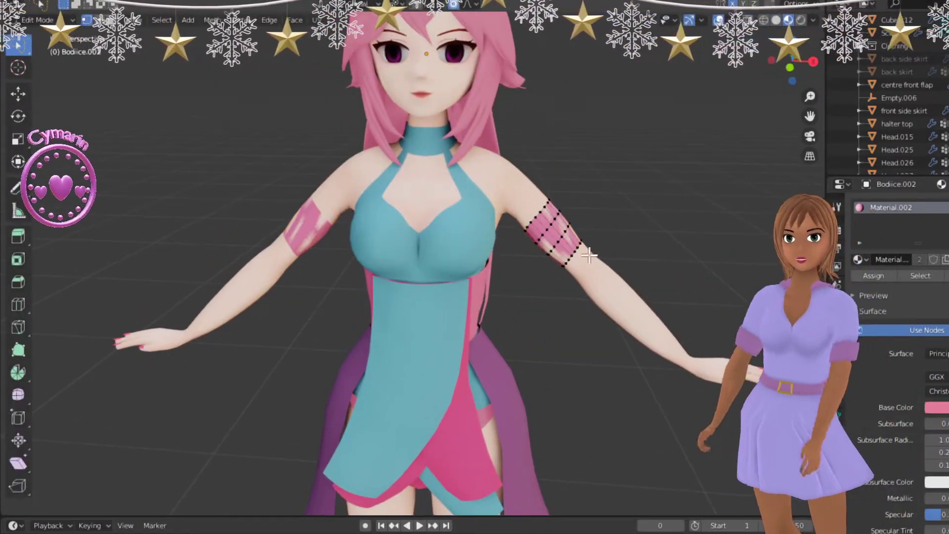
key("a")
middle_click_drag(682, 284, 562, 305)
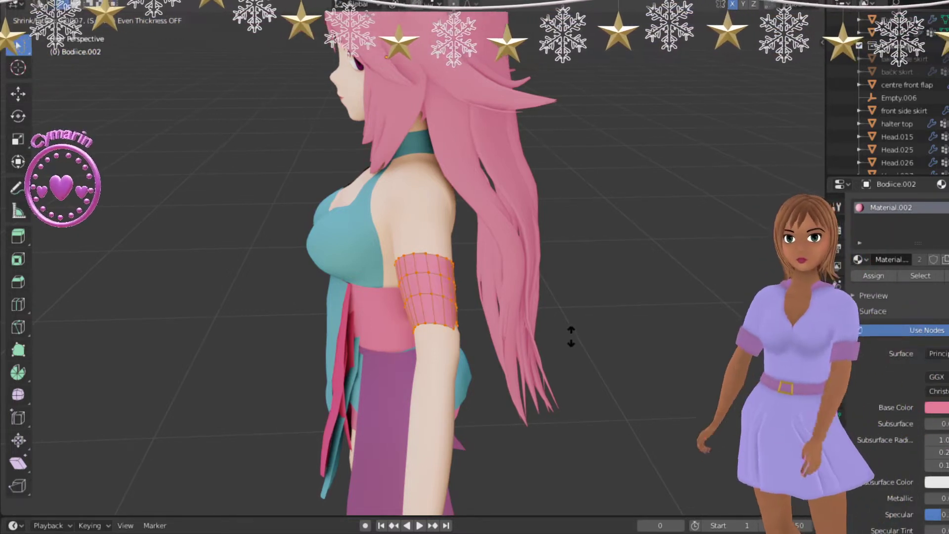
left_click(570, 335)
- Try to add a loop cut around the arm band near its lower edge
middle_click_drag(567, 333, 485, 322)
scroll(517, 349, "up", 4)
middle_click_drag(517, 348, 573, 374)
key("alt+a")
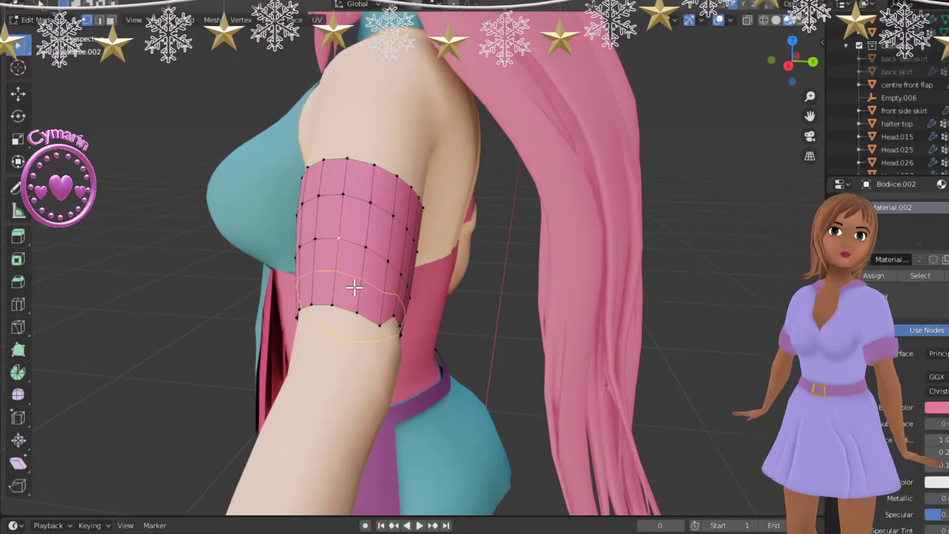
left_click(354, 288)
left_click(354, 288)
left_click(354, 288)
- Try to flatten the arm band's lower edge loop by scaling it to 0 along X
middle_click_drag(421, 332, 372, 325)
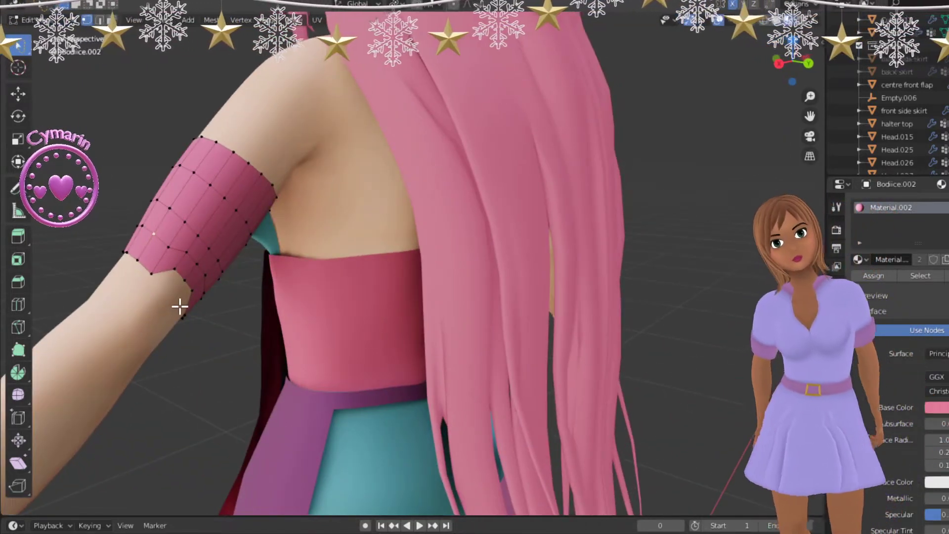
middle_click_drag(180, 304, 164, 284)
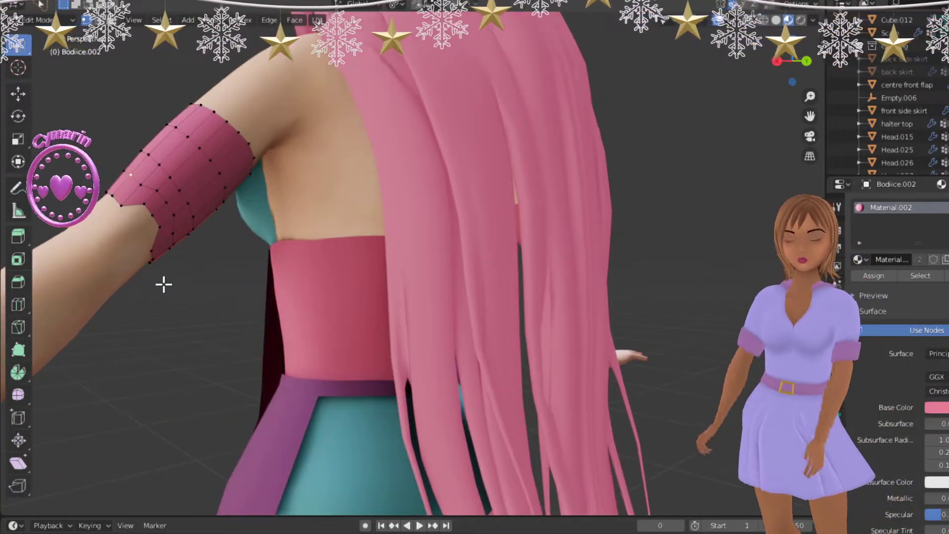
left_click(116, 205, "alt")
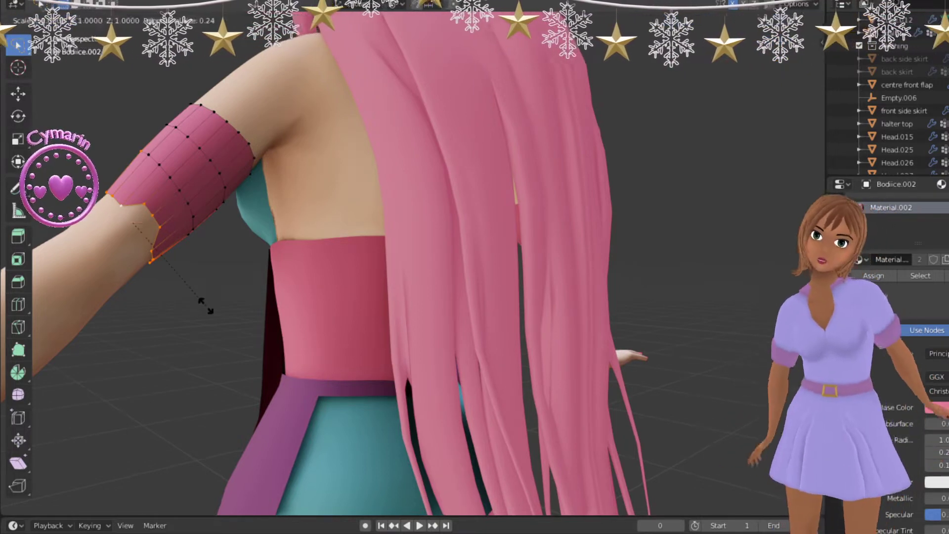
key("x")
key("0")
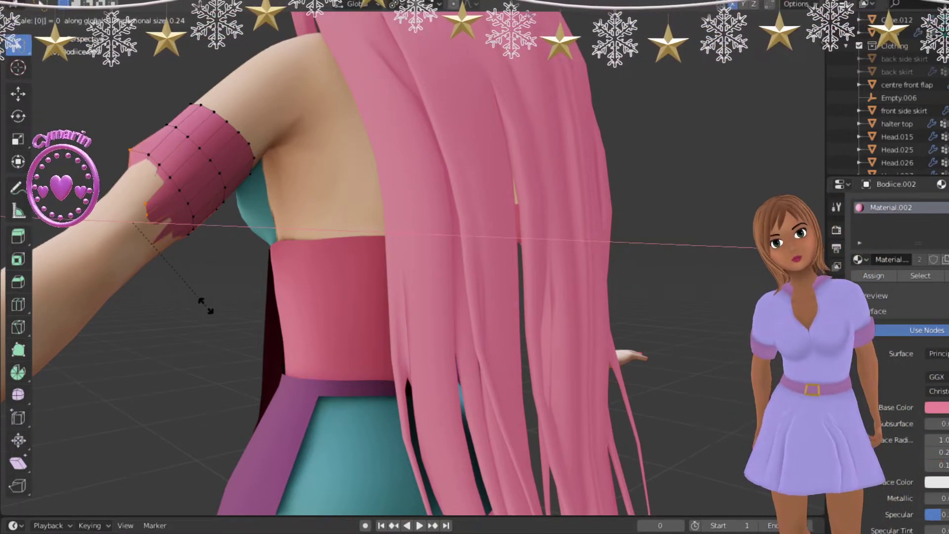
key("Escape")
middle_click_drag(213, 307, 338, 328)
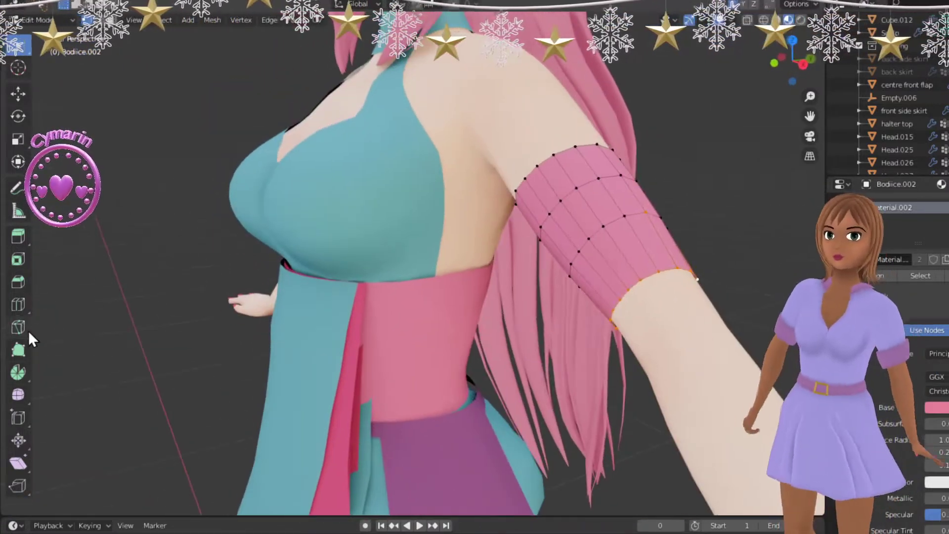
- Try to even out the arm band's lower edge loop with the Smooth tool, and undo it
left_click(18, 394)
middle_click_drag(484, 316, 319, 357)
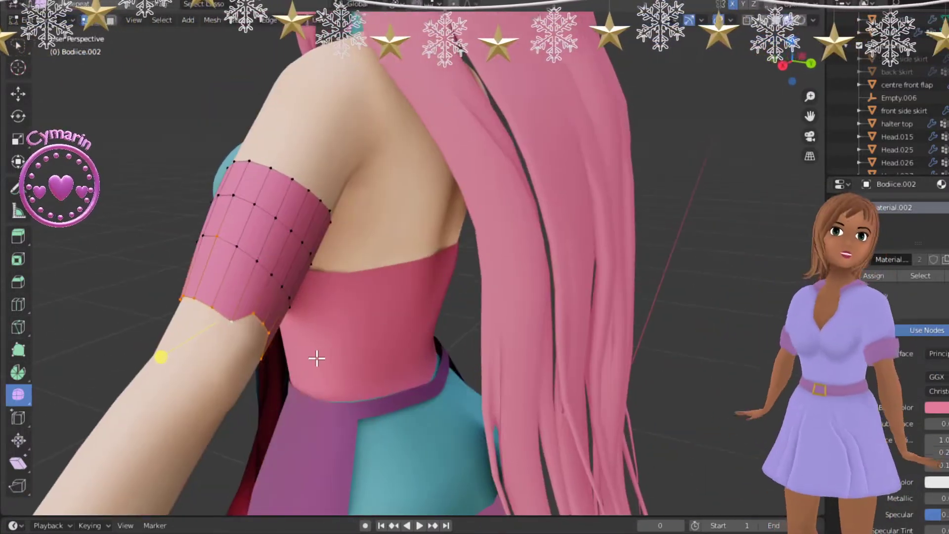
left_click_drag(154, 359, 333, 396)
key("ctrl+z")
- Move the jagged lower-edge vertices at the back of the arm band one by one into an even line
middle_click_drag(230, 329, 203, 295)
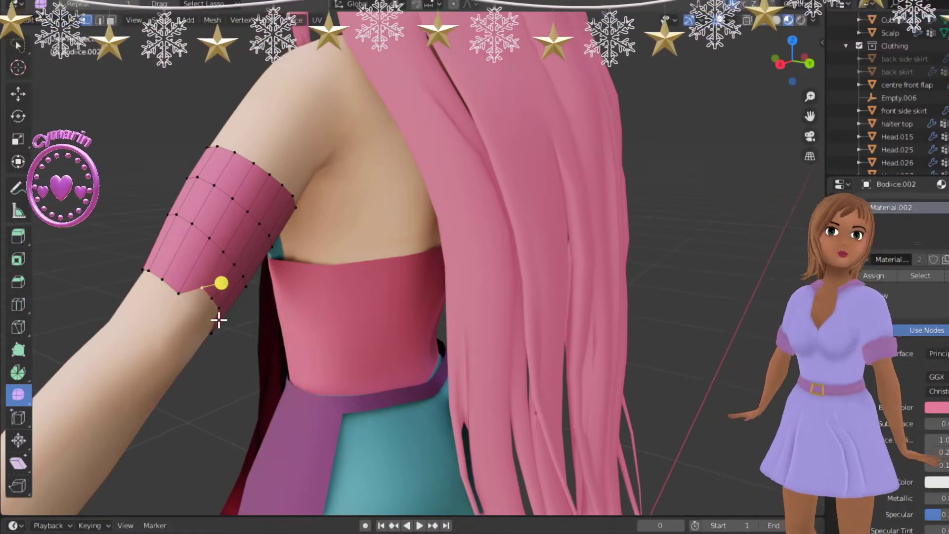
middle_click_drag(218, 322, 195, 353)
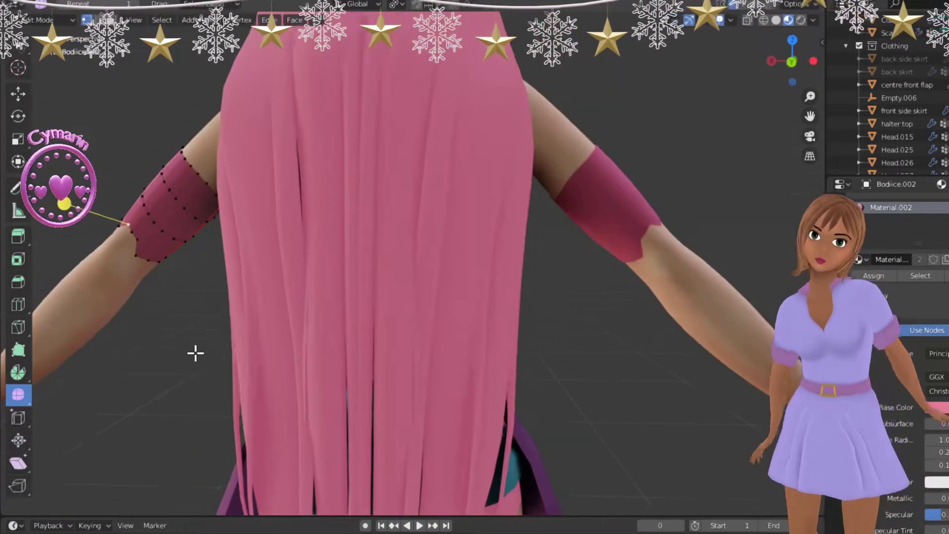
middle_click_drag(319, 272, 555, 313)
scroll(426, 317, "up", 4)
scroll(349, 302, "up", 1)
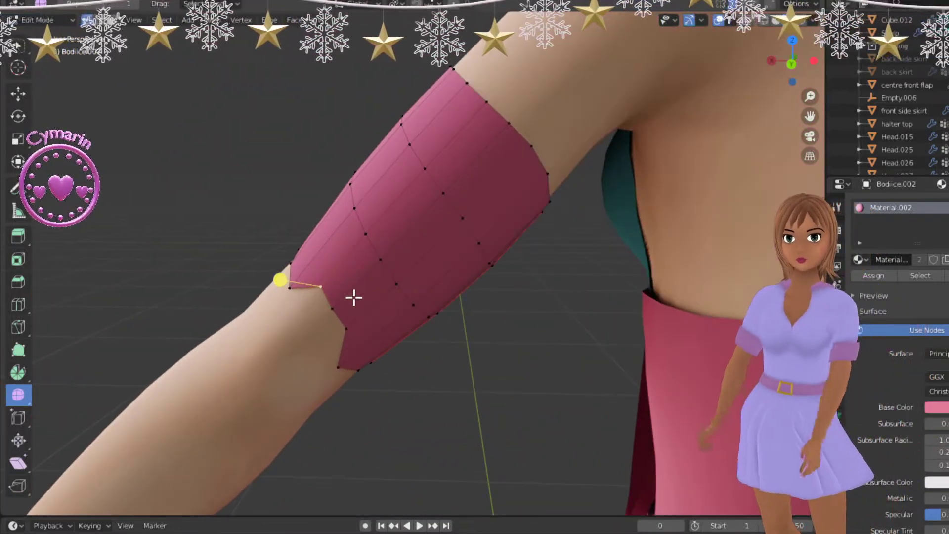
key("g")
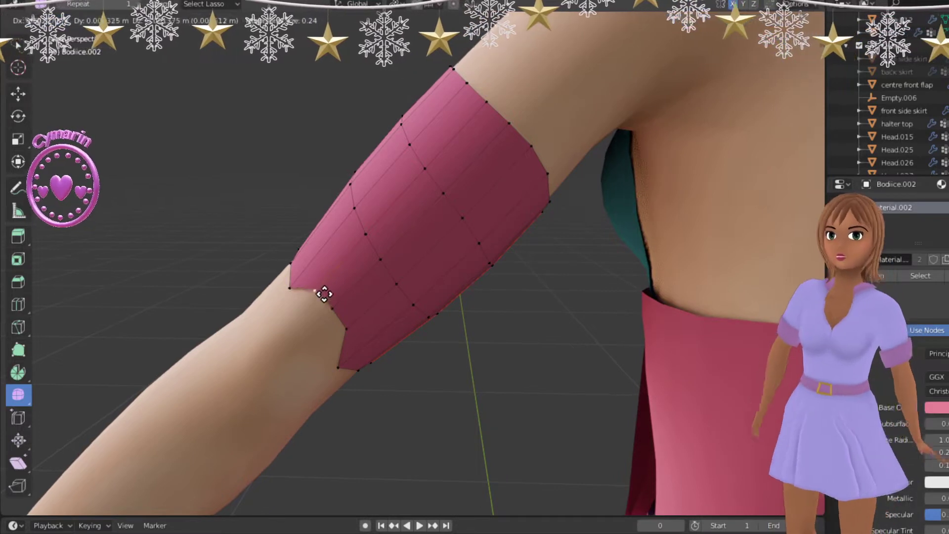
left_click(312, 307)
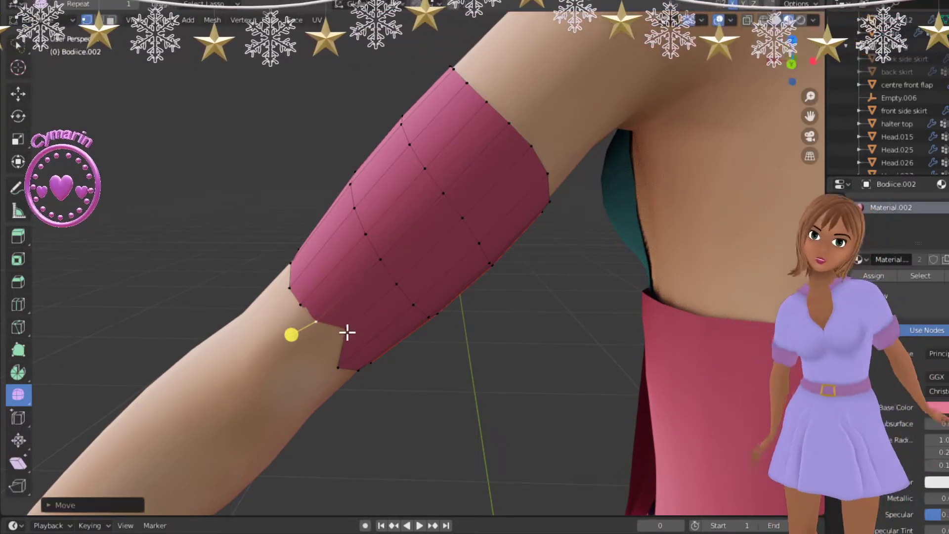
left_click(330, 346)
- Slide the protruding lower-edge vertex nearest the underside of the arm up along its edge with Vertex Slide
left_click(337, 372)
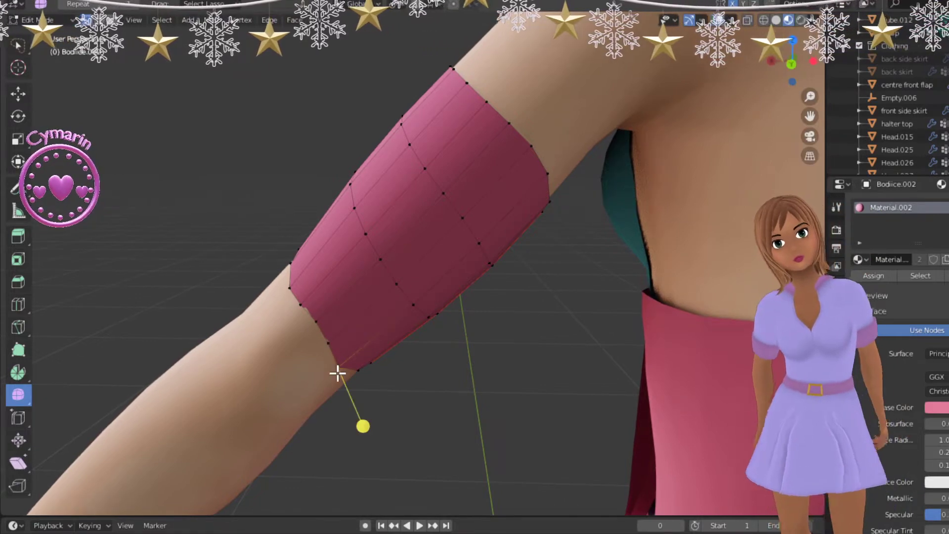
key("g")
key("g")
left_click(344, 368)
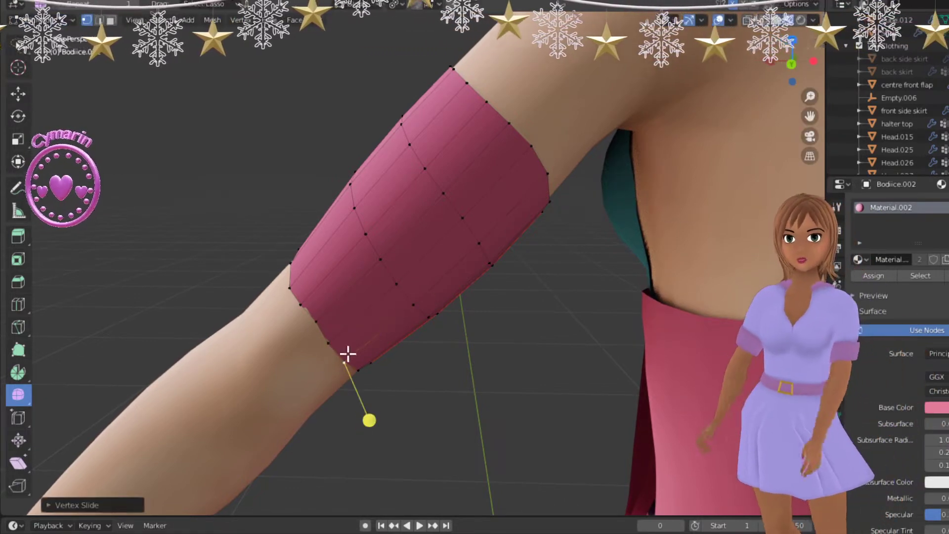
middle_click_drag(342, 319, 433, 330)
middle_click_drag(457, 379, 405, 223)
left_click(343, 299)
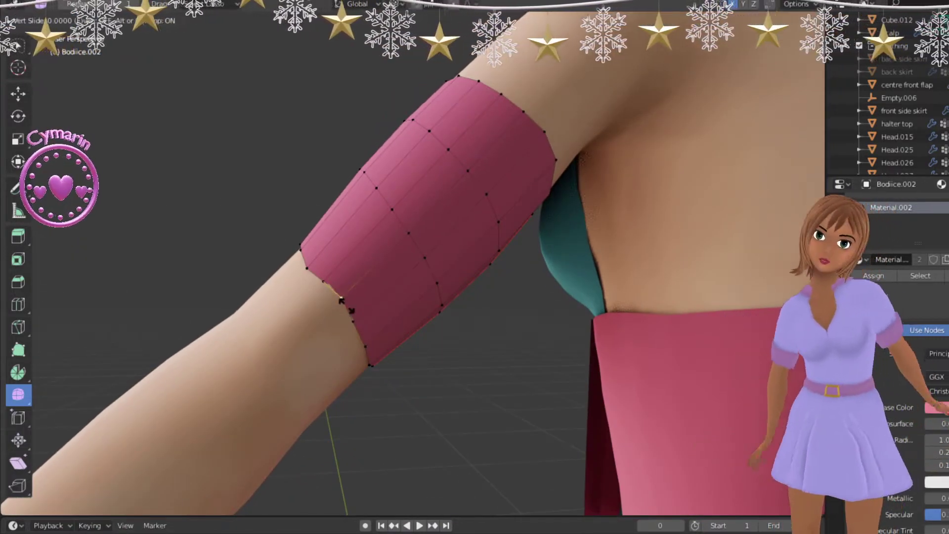
key("shift+v")
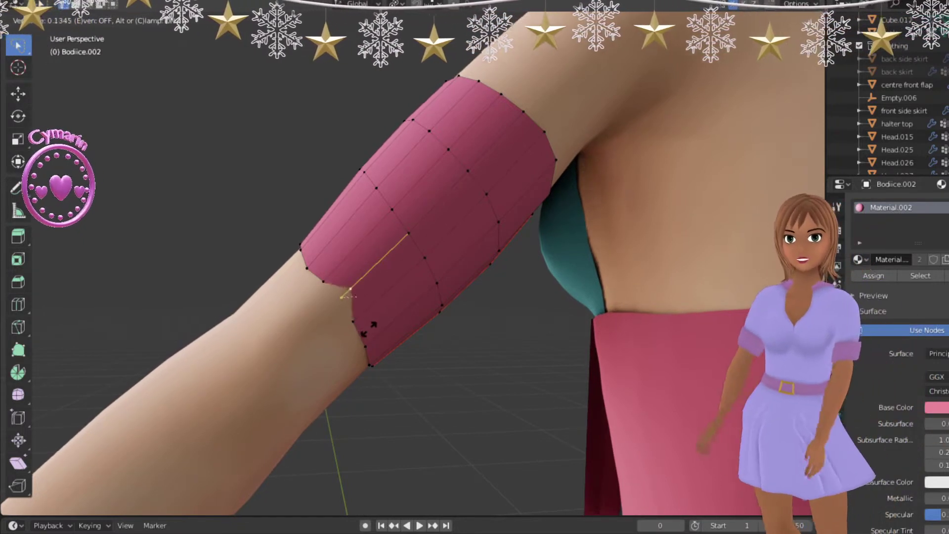
right_click(378, 317)
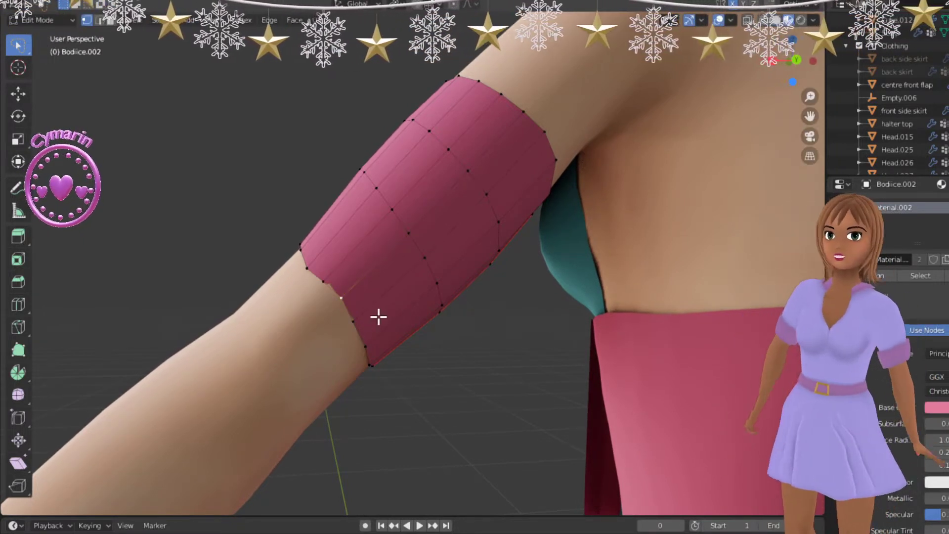
key("shift+v")
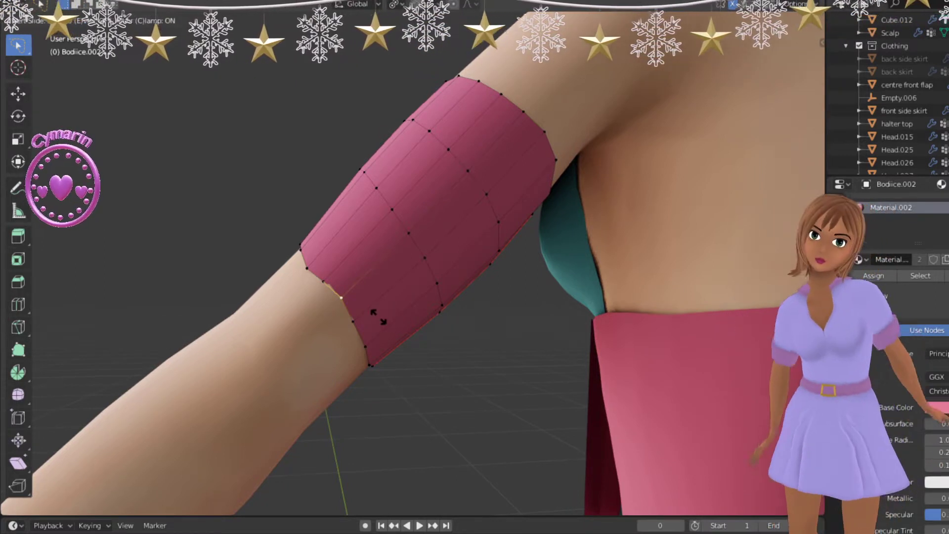
right_click(330, 355)
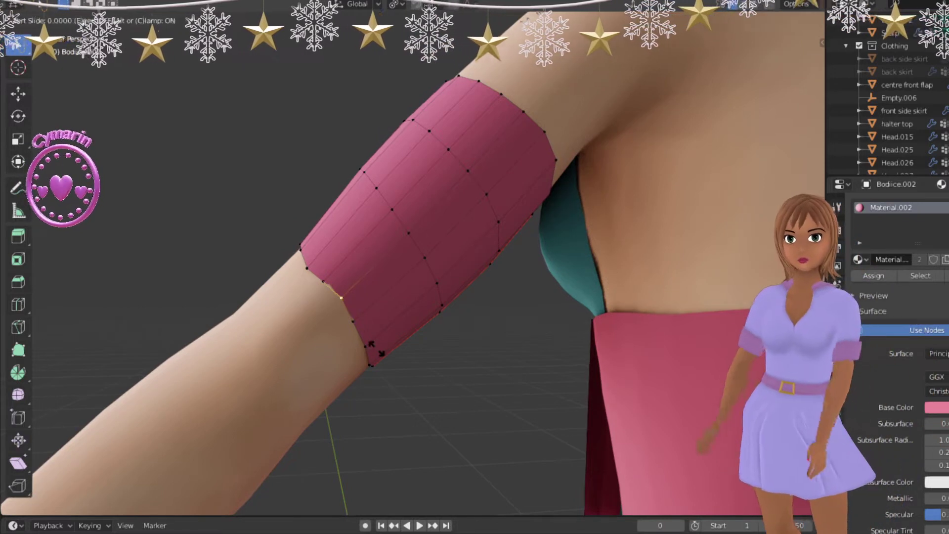
key("shift+v")
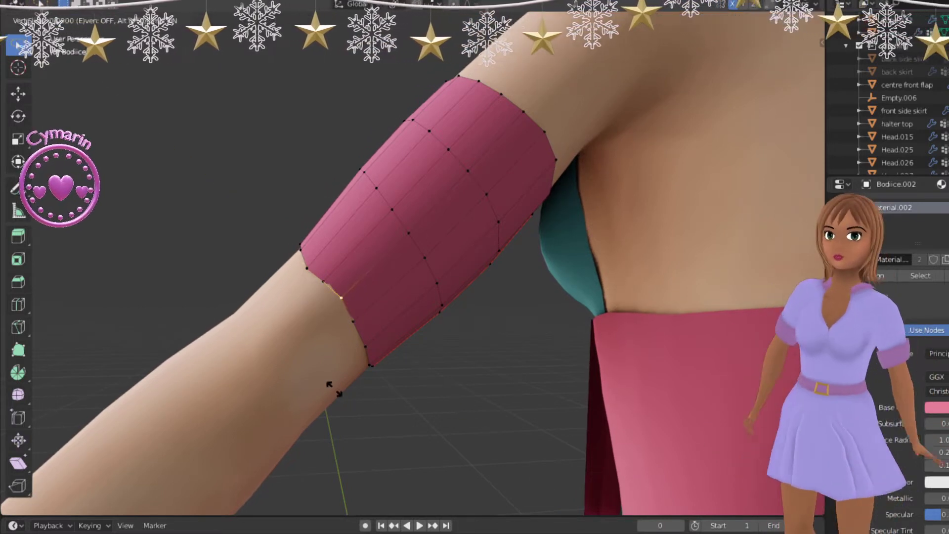
right_click(295, 422)
- Select the arm band's lower edge loop and even it out with the Smooth tool
middle_click_drag(353, 350, 386, 313)
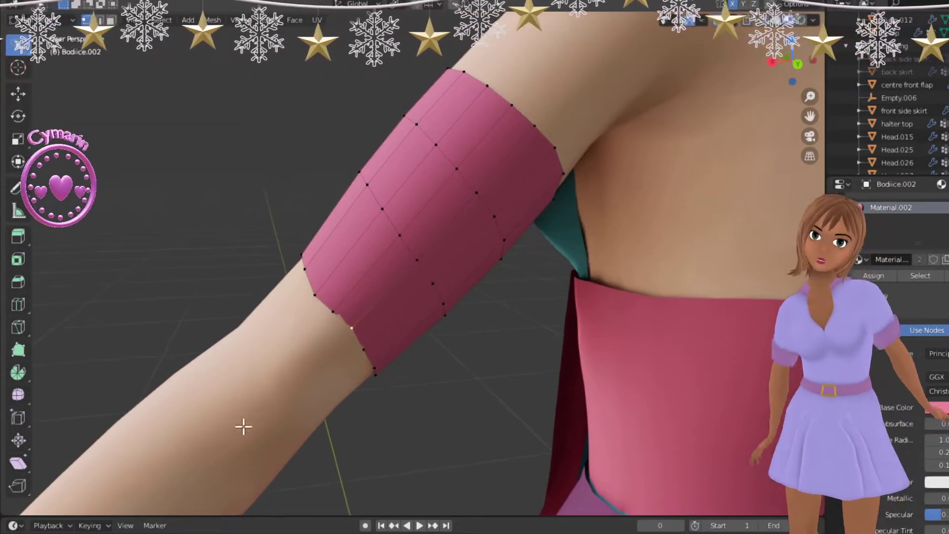
middle_click_drag(378, 351, 372, 300)
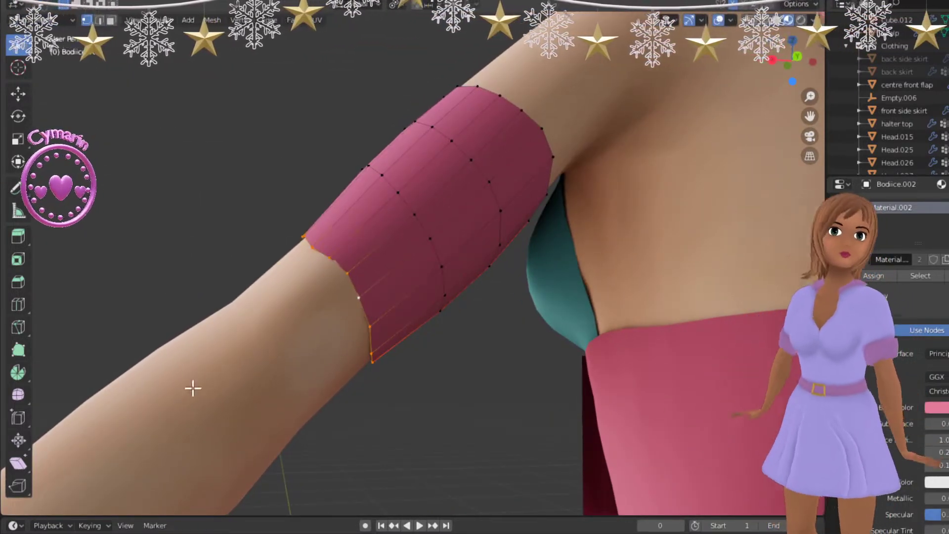
left_click_drag(285, 326, 388, 348)
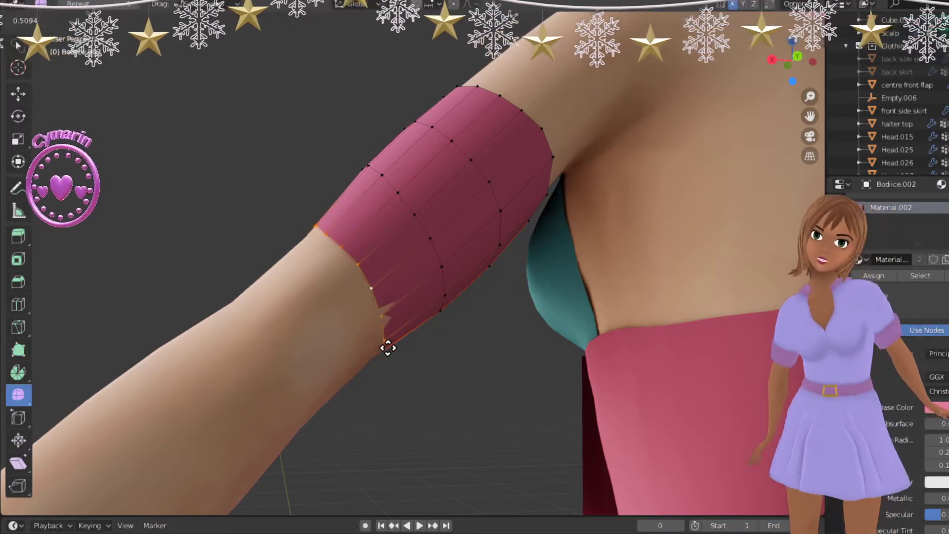
left_click(401, 348)
- Push the arm band's lower edge loop slightly outward from the skin with Shrink/Fatten, and deselect it
middle_click_drag(404, 390, 498, 411)
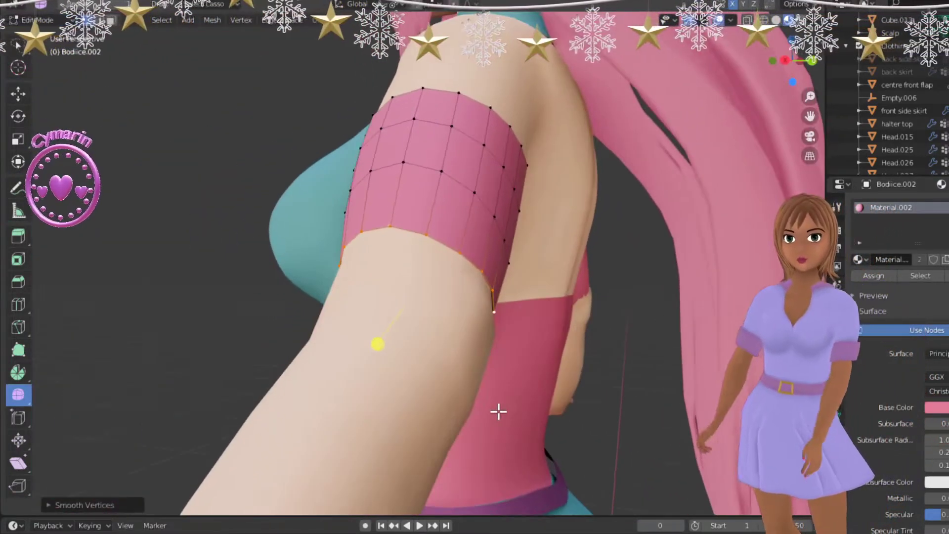
key("alt+s")
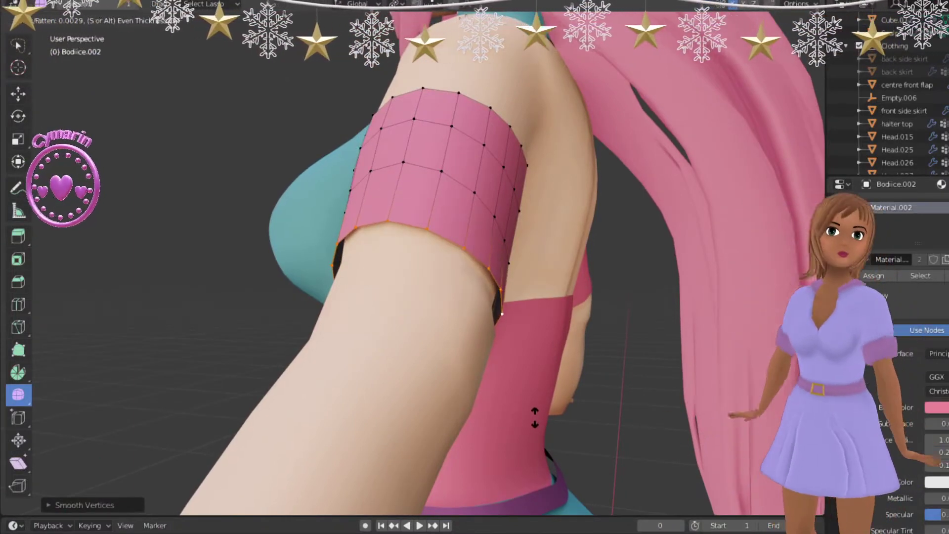
left_click(535, 416)
middle_click_drag(504, 402, 663, 436)
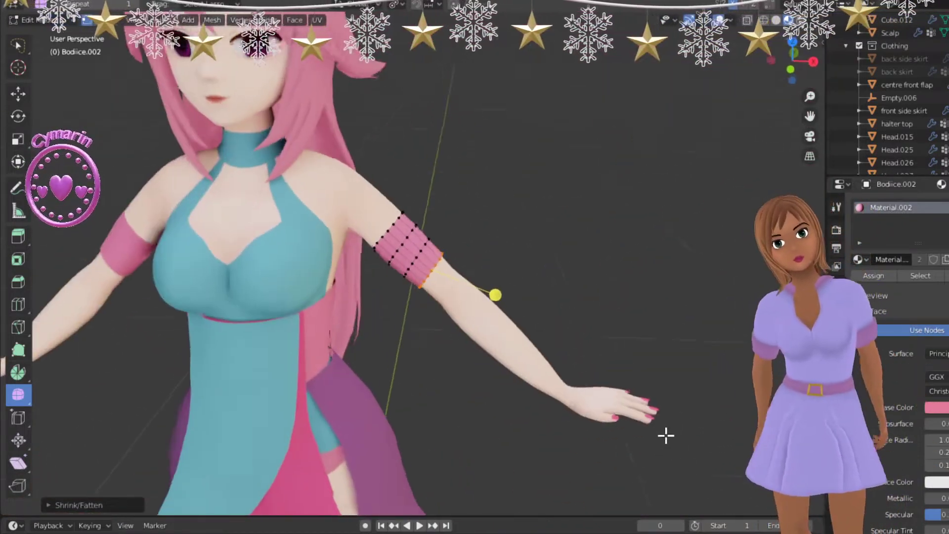
scroll(663, 437, "down", 1)
scroll(584, 391, "down", 2)
middle_click_drag(482, 388, 494, 364)
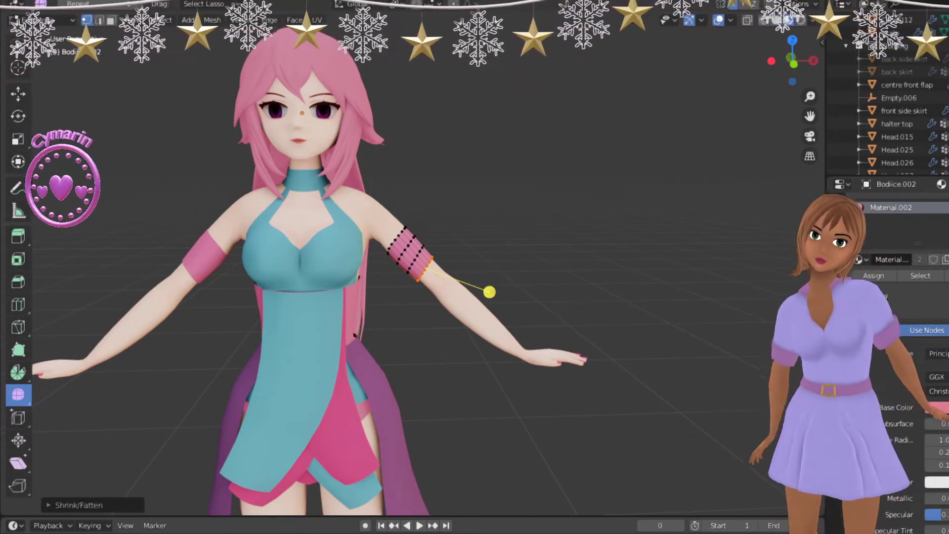
left_click(500, 62)
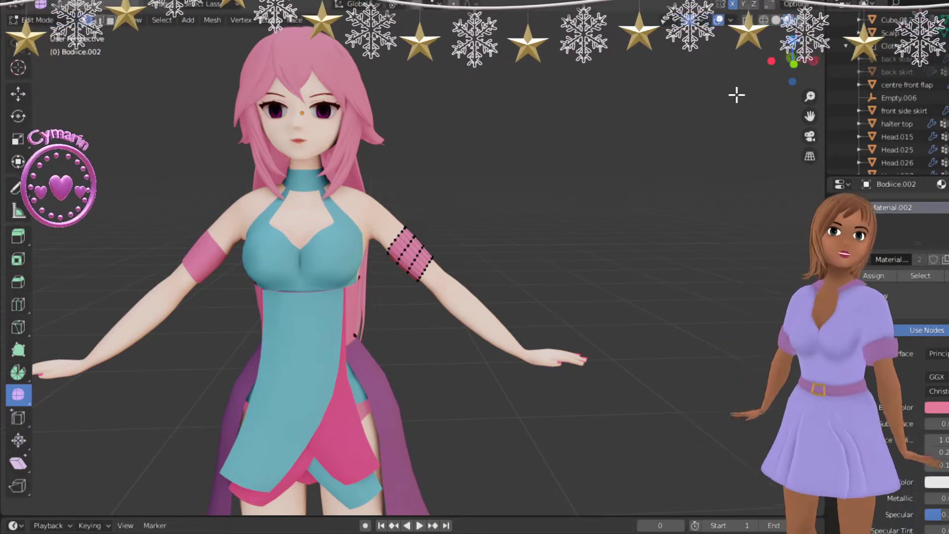
- Select the arm band's lower edge loop and extrude it sideways away from the body to start a long sleeve
scroll(399, 356, "up", 2)
scroll(477, 352, "up", 2)
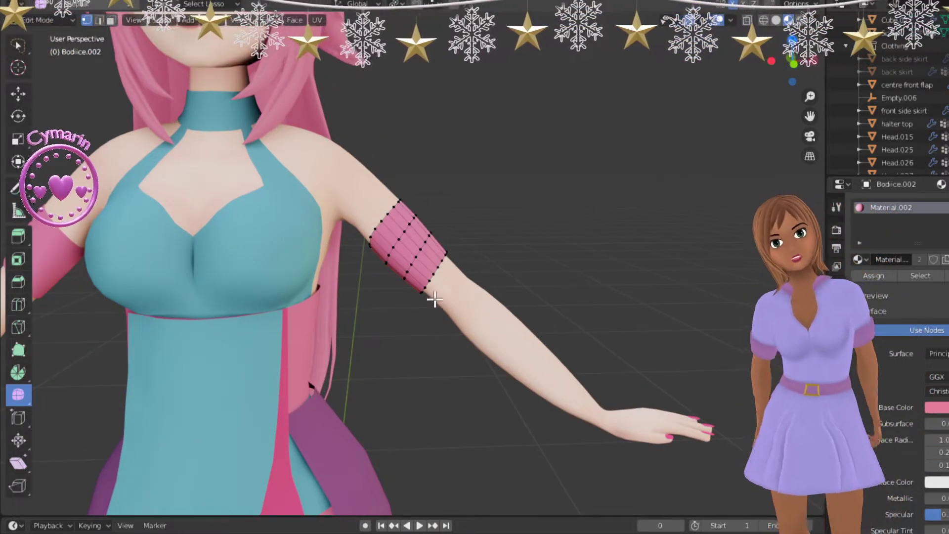
middle_click_drag(512, 303, 353, 316)
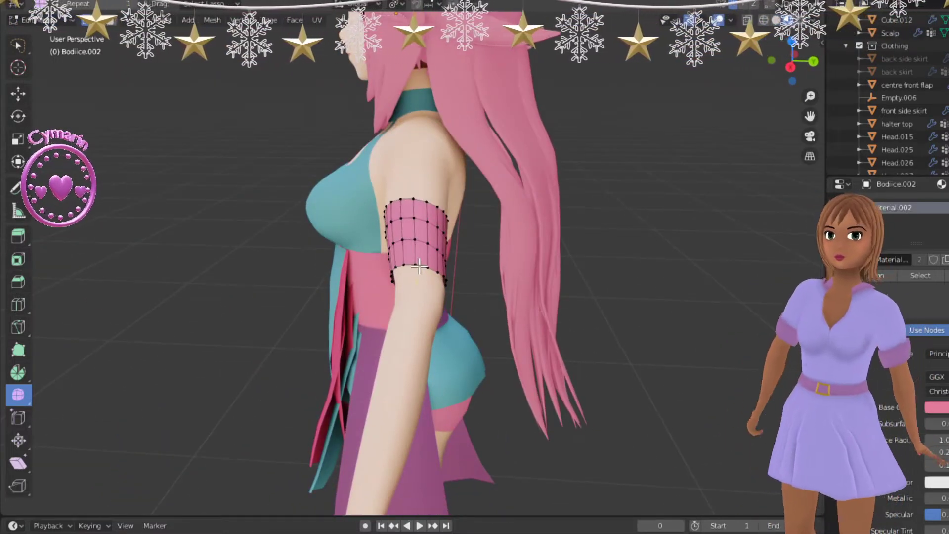
left_click(418, 267, "alt")
middle_click_drag(444, 316, 650, 360)
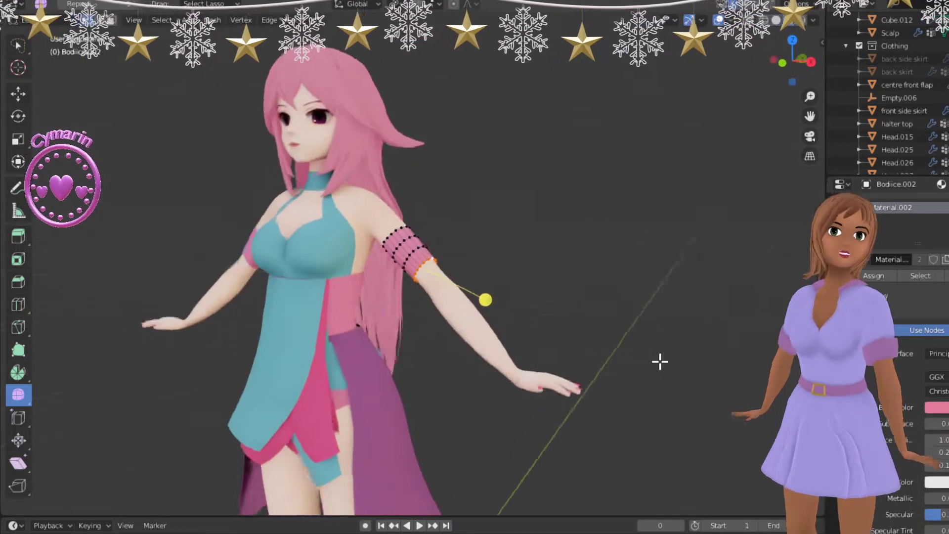
middle_click_drag(446, 349, 424, 373)
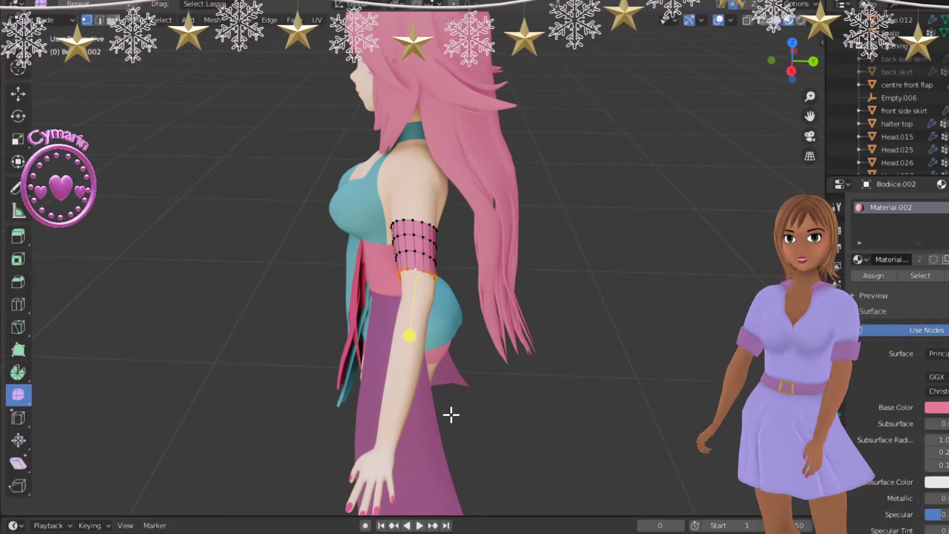
key("g")
right_click(429, 58)
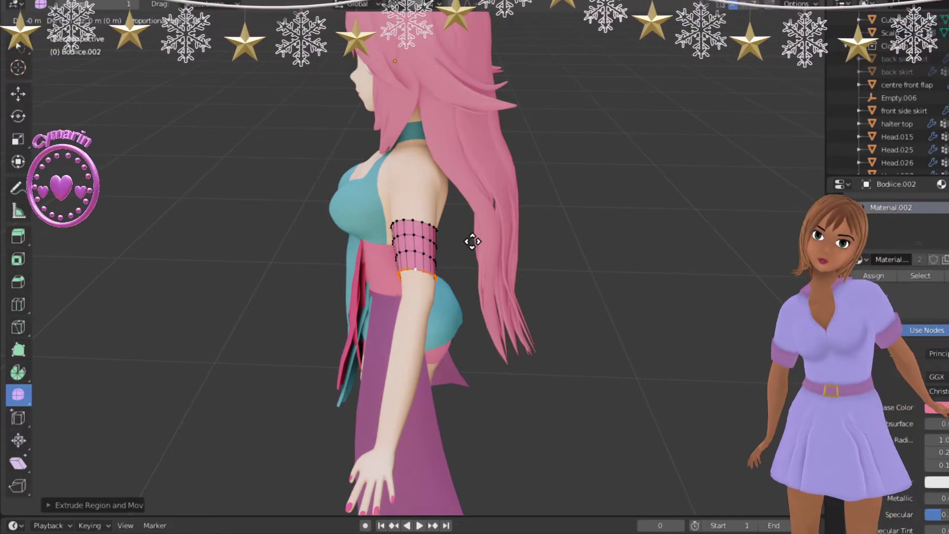
key("e")
left_click(428, 409)
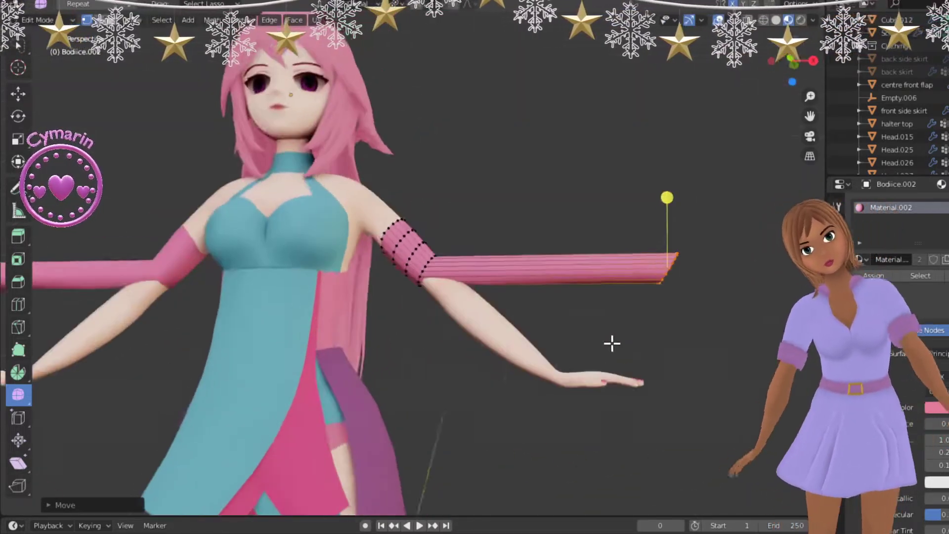
- Move the sleeve's open end down along Z and forward along Y so the sleeve follows the arm's slope
scroll(612, 342, "down", 5)
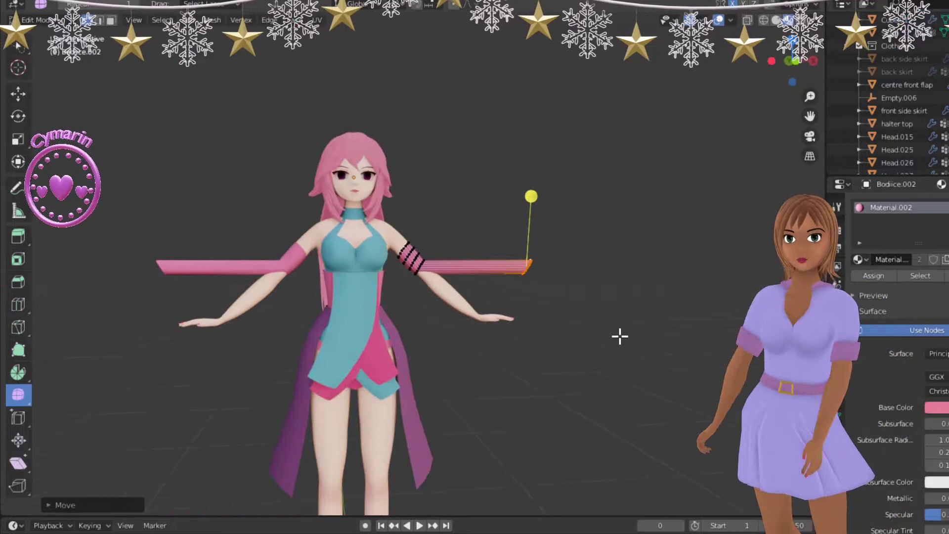
key("g")
key("z")
left_click(502, 439)
middle_click_drag(502, 438, 410, 430)
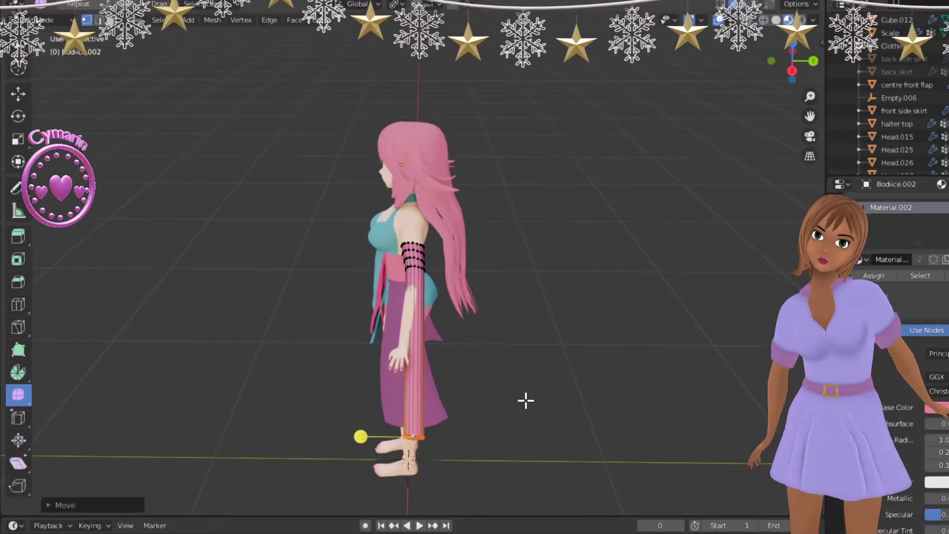
key("g")
key("y")
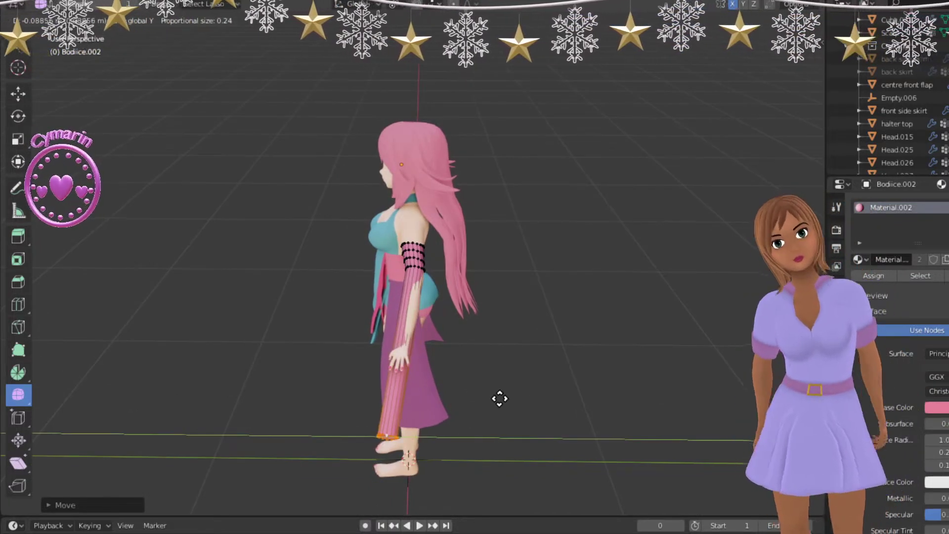
left_click(499, 398)
middle_click_drag(491, 399, 606, 376)
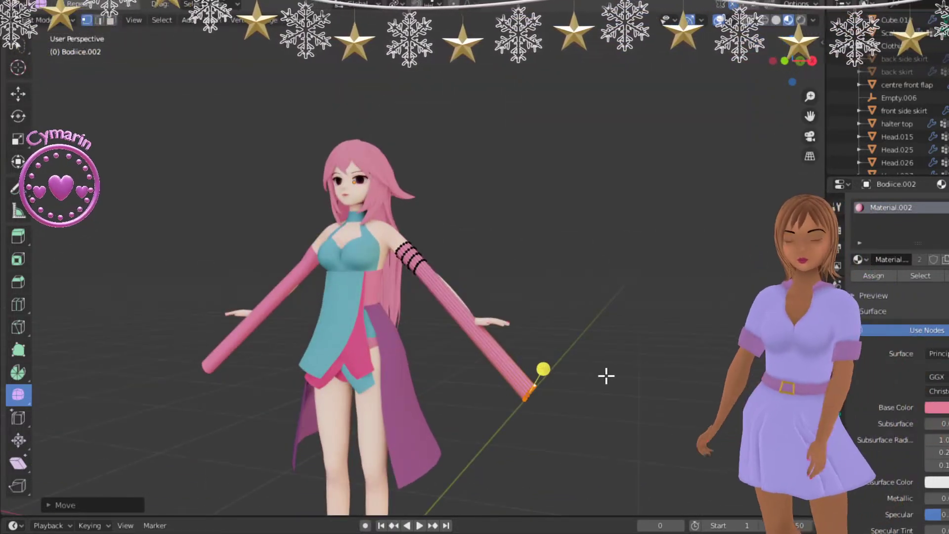
- Shorten the sleeve to the wrist by edge-sliding its open end back up the arm
key("g")
key("g")
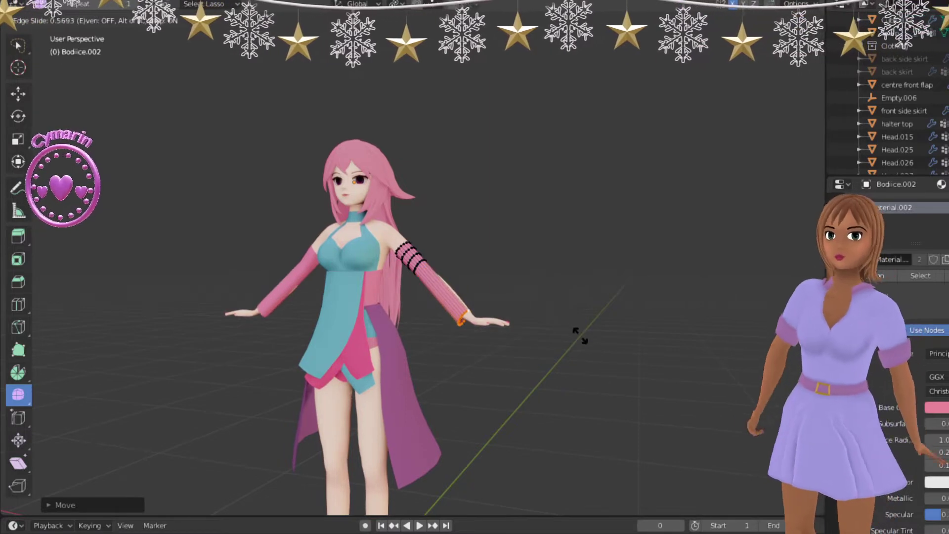
left_click(537, 341)
- Scale up the sleeve's open end so the sleeve flares around the wrist
middle_click_drag(538, 341, 416, 364)
scroll(377, 387, "up", 2)
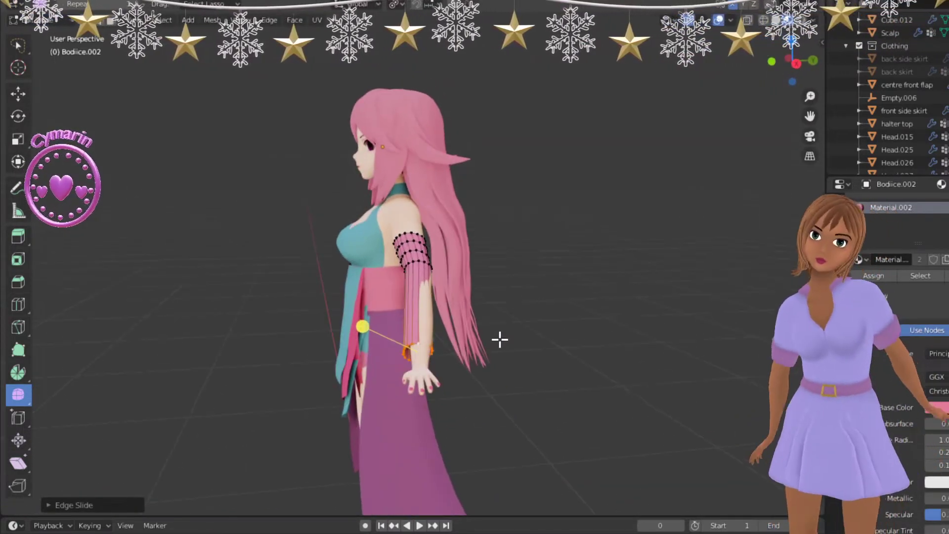
key("s")
left_click(542, 341)
middle_click_drag(542, 341, 623, 350)
scroll(509, 380, "up", 3)
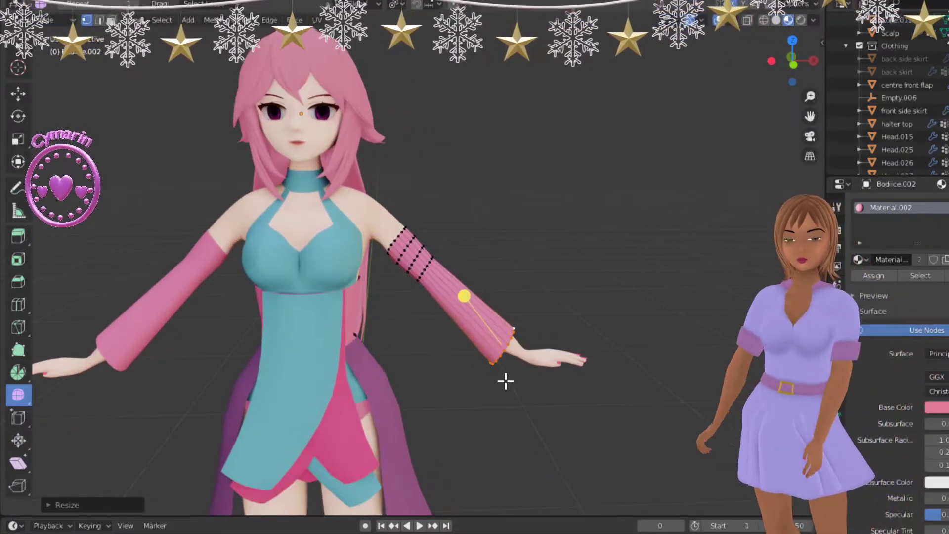
- Reposition the sleeve's flared end so it surrounds the wrist in both the side and front views
middle_click_drag(512, 379, 365, 439)
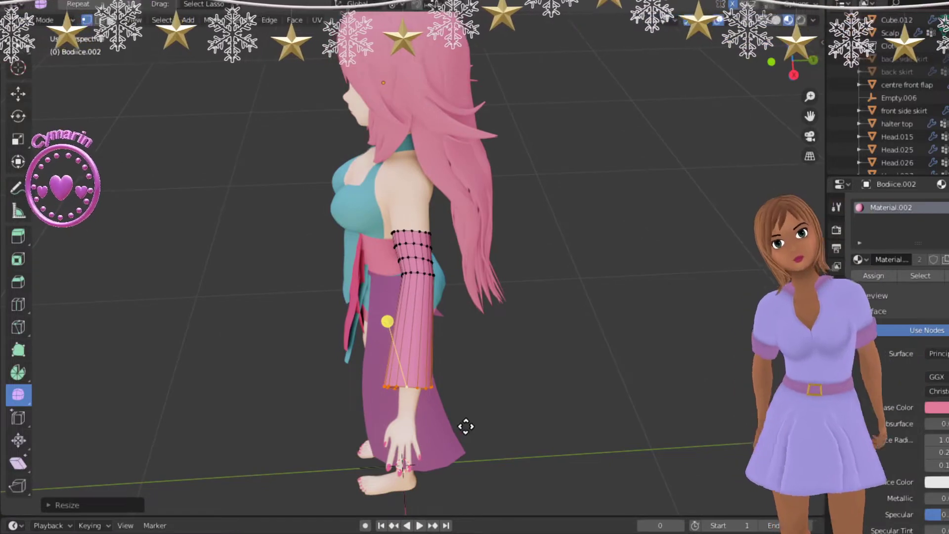
key("g")
left_click(464, 459)
middle_click_drag(461, 457, 588, 360)
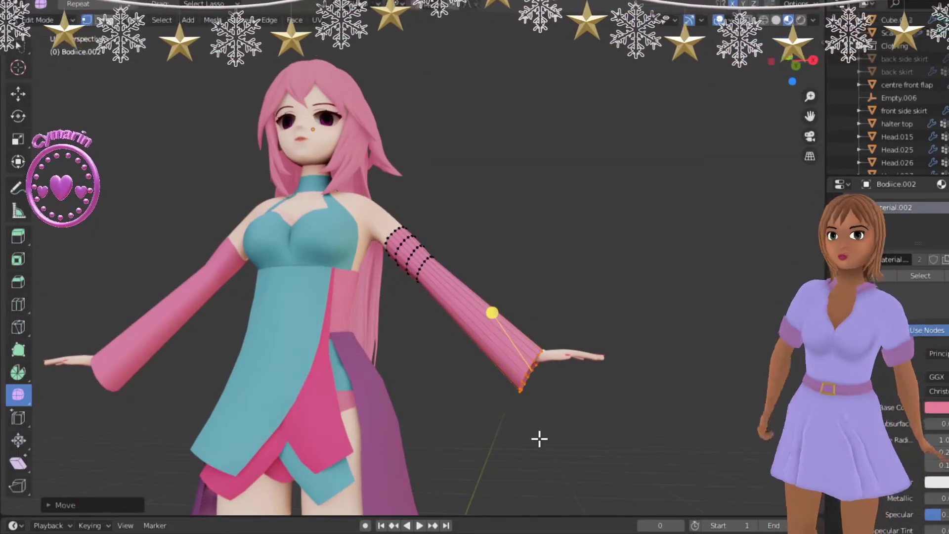
key("g")
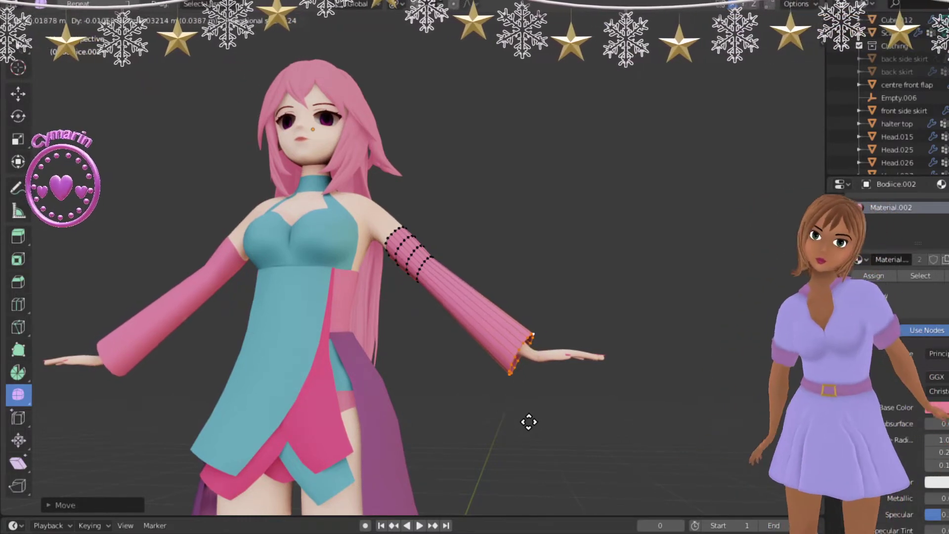
left_click(525, 422)
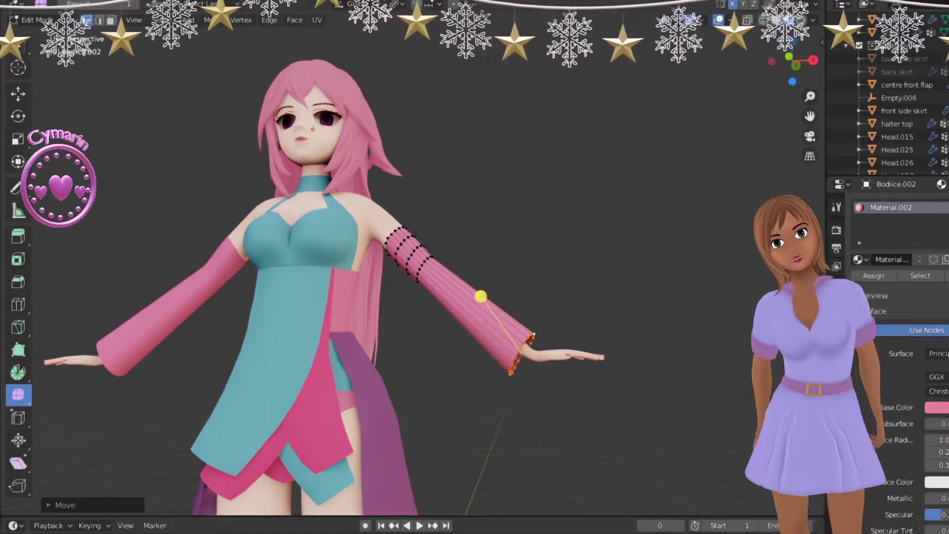
- Edge-slide the sleeve's open end slightly up the forearm and rotate it slightly about the Y axis
key("g")
key("g")
left_click(621, 440)
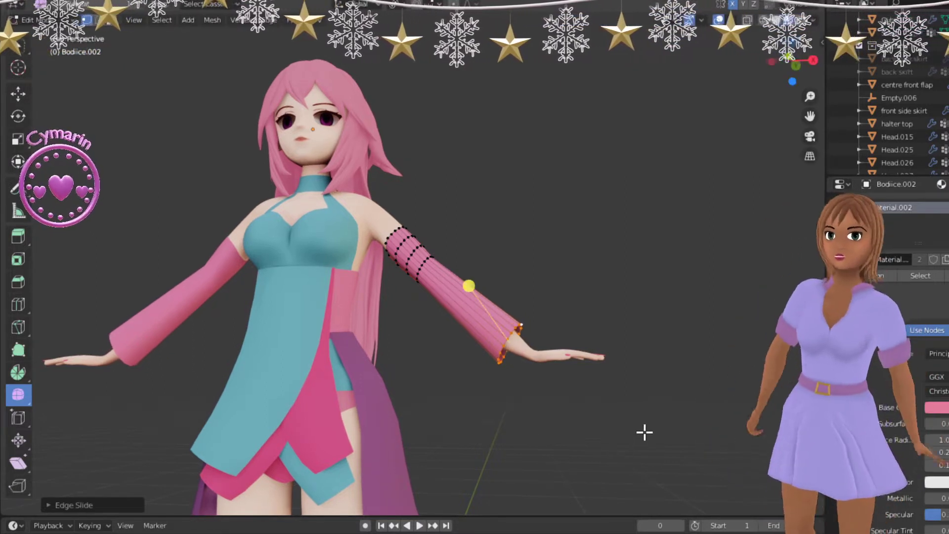
key("r")
key("y")
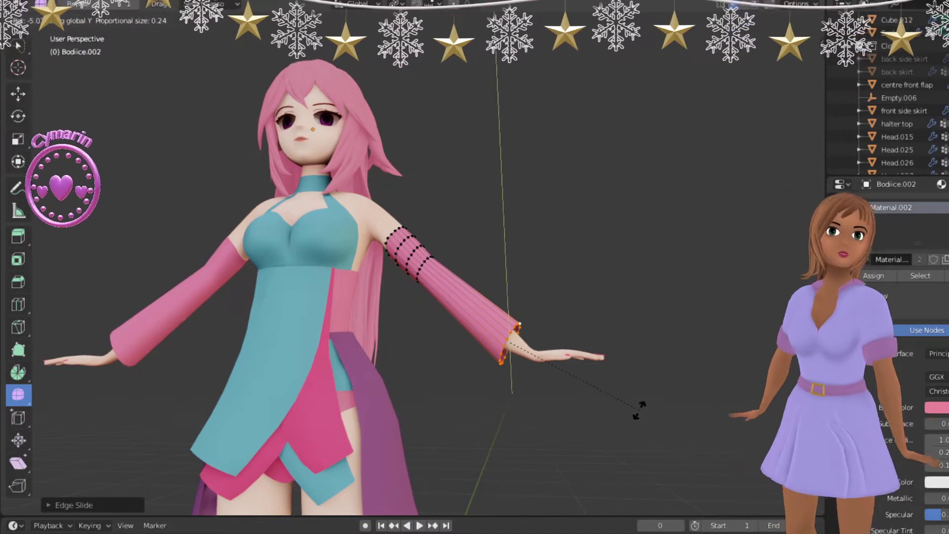
left_click(638, 392)
- Add several evenly spaced loop cuts around the sleeve between the arm band and the wrist opening
middle_click_drag(638, 392, 405, 351)
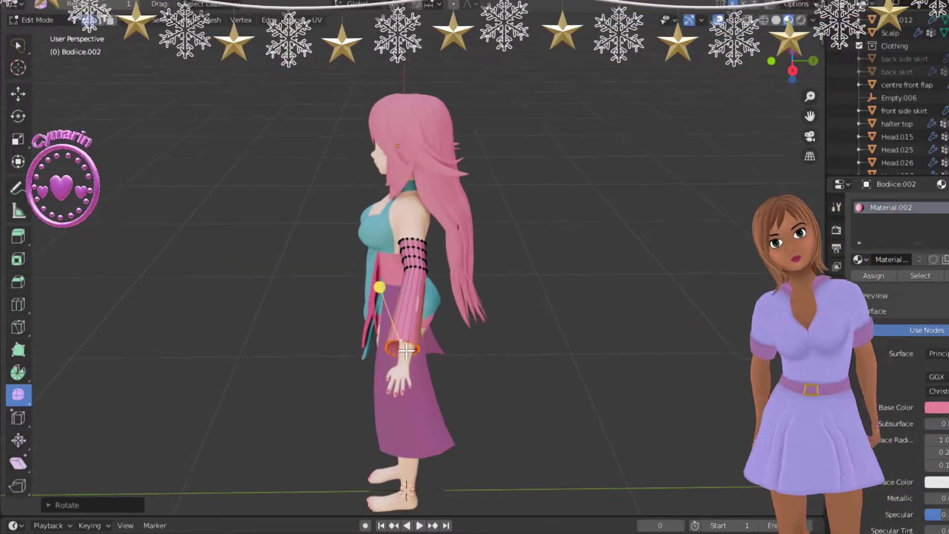
scroll(414, 335, "up", 2)
scroll(414, 335, "up", 5)
left_click(414, 335)
left_click(414, 335)
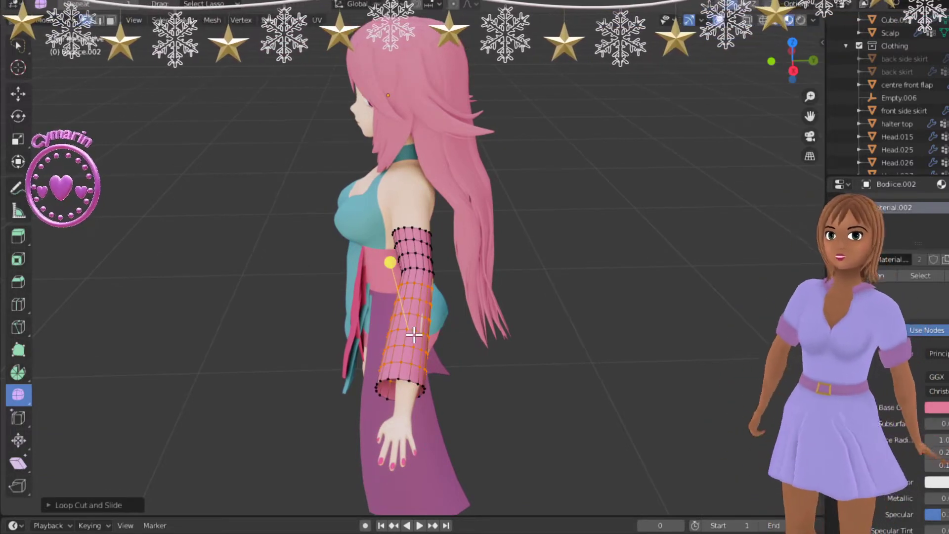
- Shift the sleeve's edge loop at the elbow slightly along Y with proportional editing at a size of about 0.07
middle_click_drag(595, 384, 415, 313)
scroll(488, 403, "up", 4)
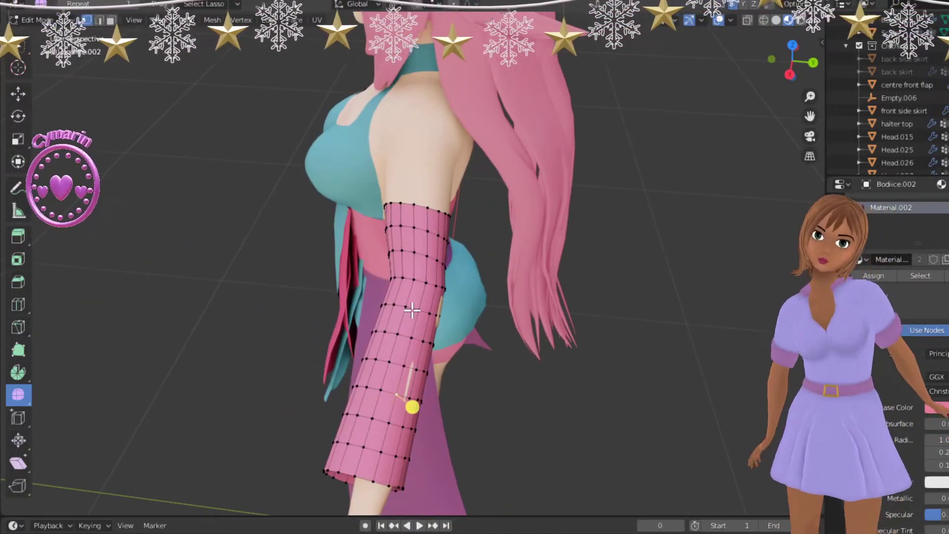
left_click(412, 310, "alt")
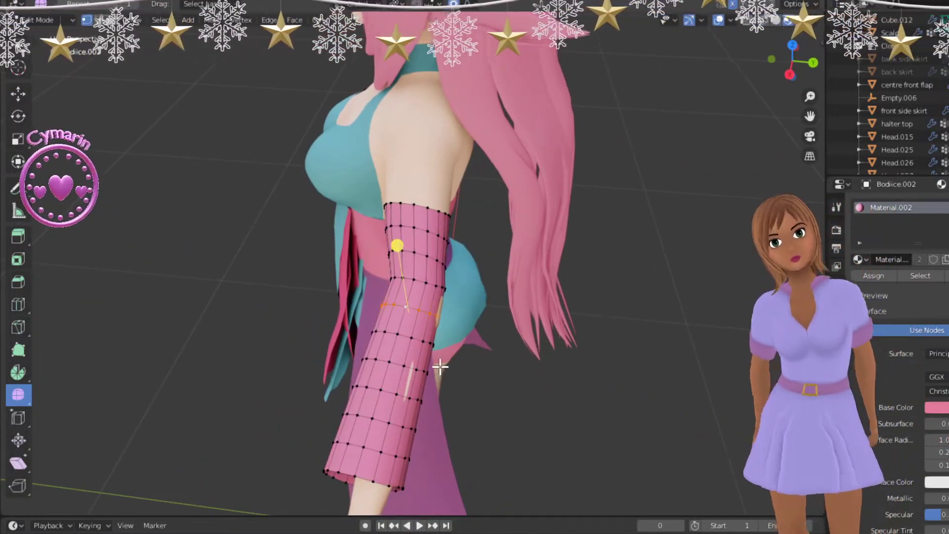
key("g")
key("y")
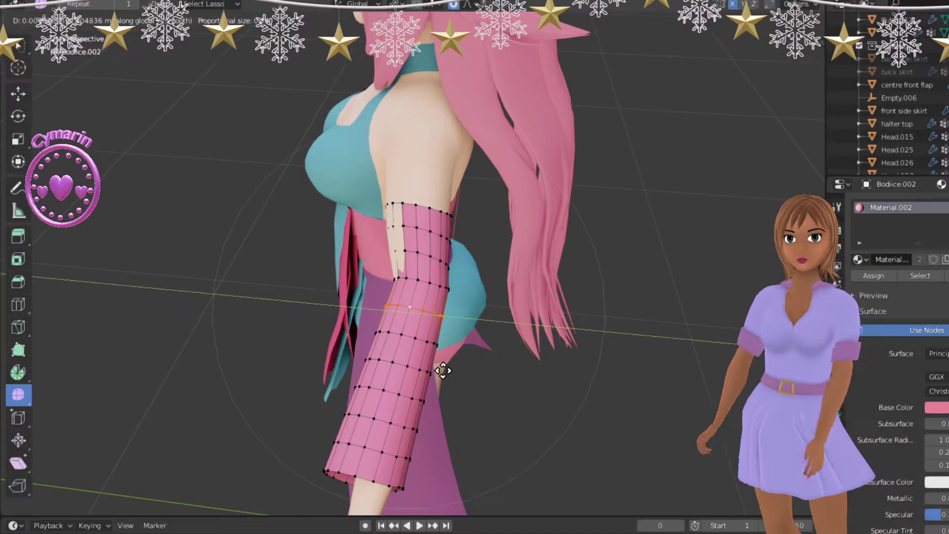
scroll(439, 370, "up", 5)
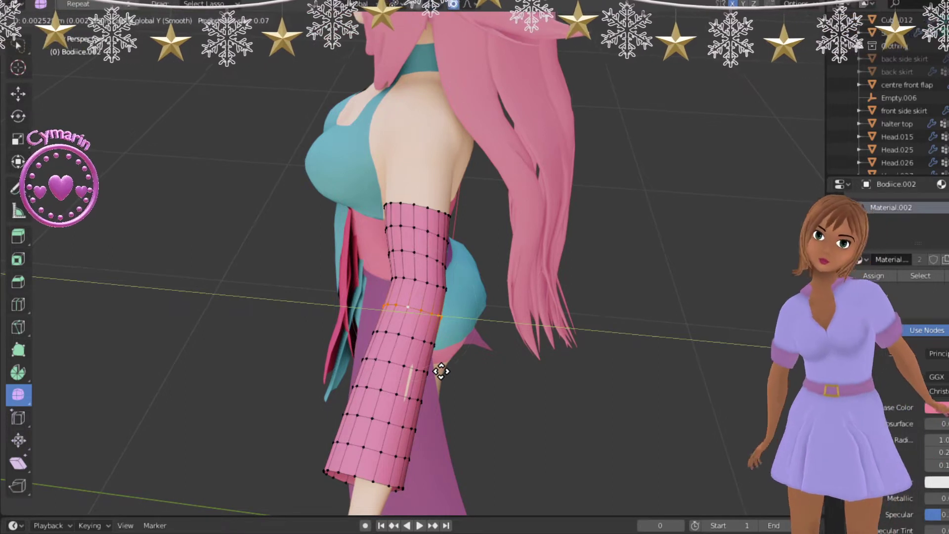
left_click(441, 371)
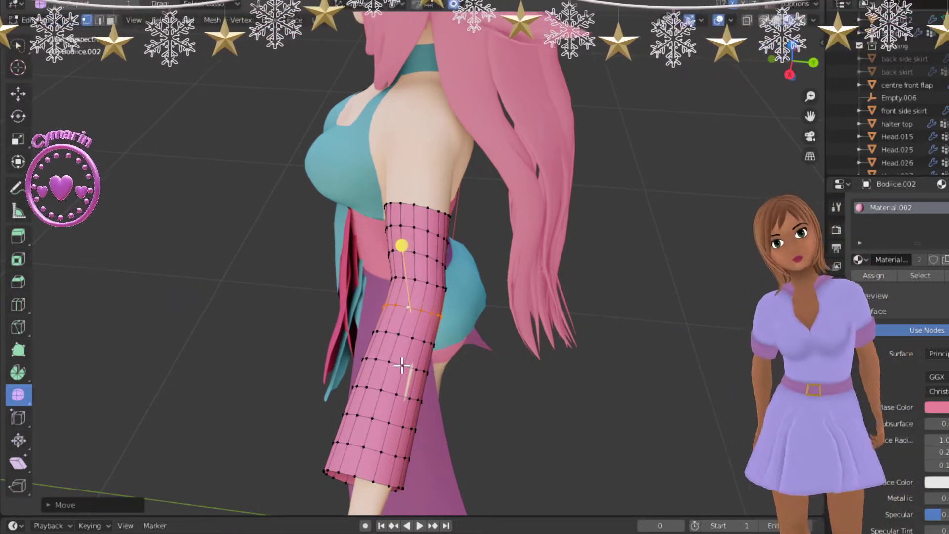
- Nudge the sleeve's edge loop at mid-forearm along the Y axis with proportional editing
left_click(401, 365, "alt")
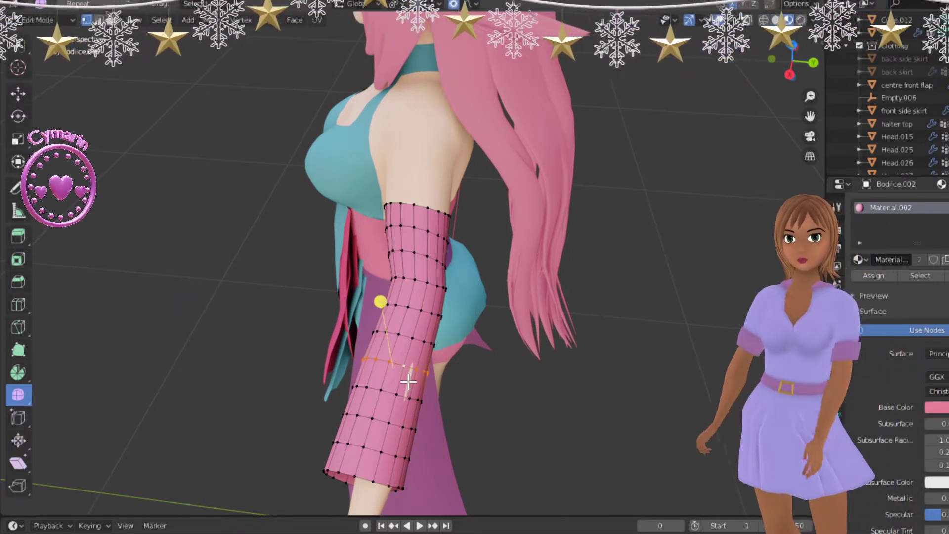
key("g")
key("y")
left_click(411, 381)
- Scale the sleeve's edge loop at the elbow bend down slightly with proportional editing
scroll(425, 375, "down", 4)
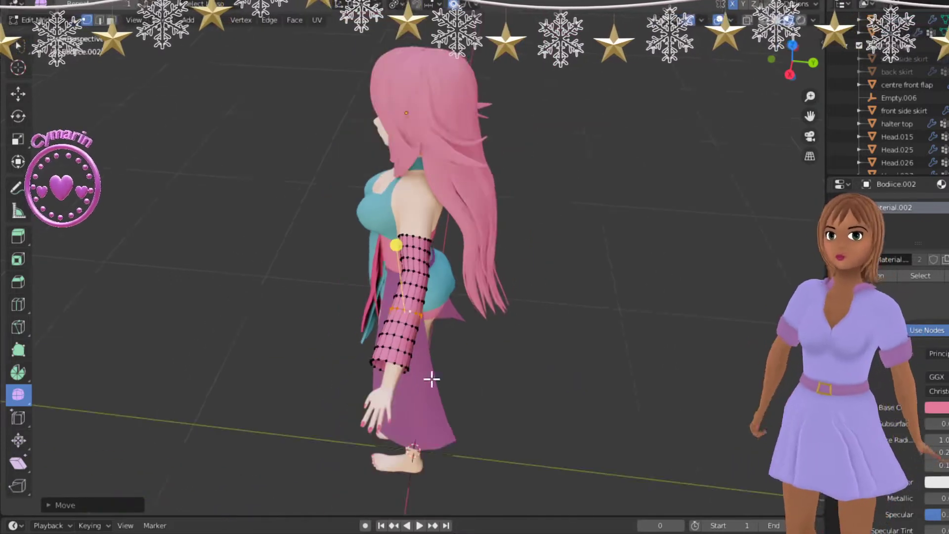
middle_click_drag(425, 375, 638, 339)
scroll(549, 387, "up", 1)
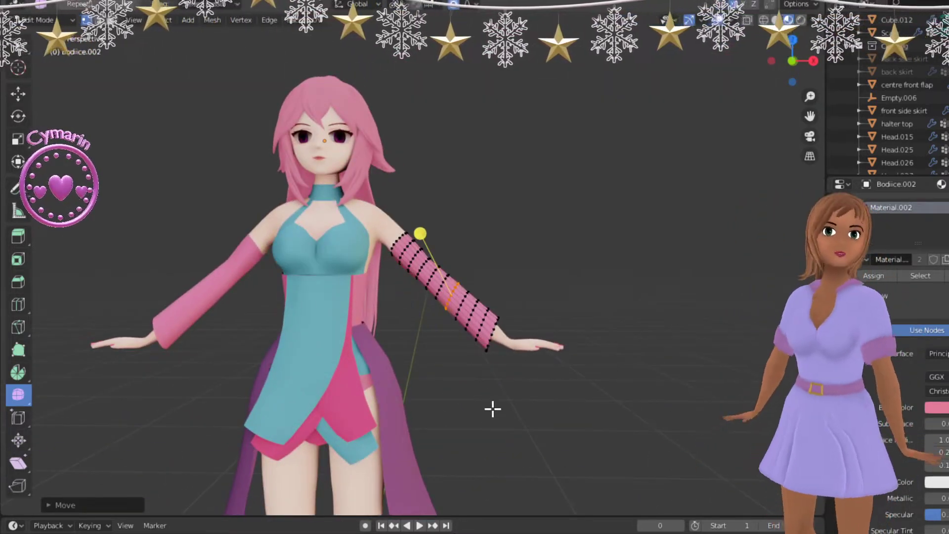
scroll(494, 407, "up", 5)
mouse_move(495, 407)
middle_mouse_down()
mouse_move(481, 430)
mouse_move(357, 448)
mouse_move(227, 451)
mouse_move(218, 443)
mouse_move(485, 422)
middle_mouse_up()
middle_click_drag(482, 295, 642, 408)
left_click(18, 47)
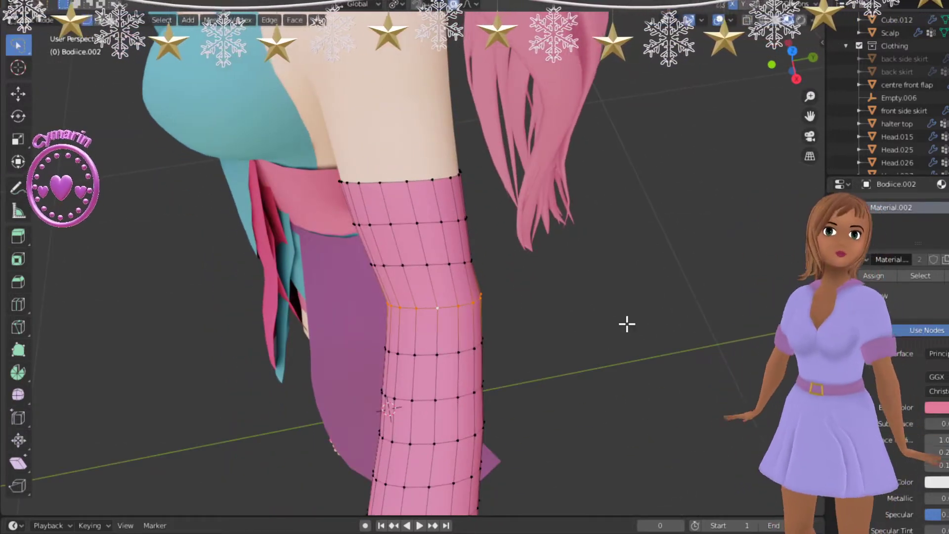
key("s")
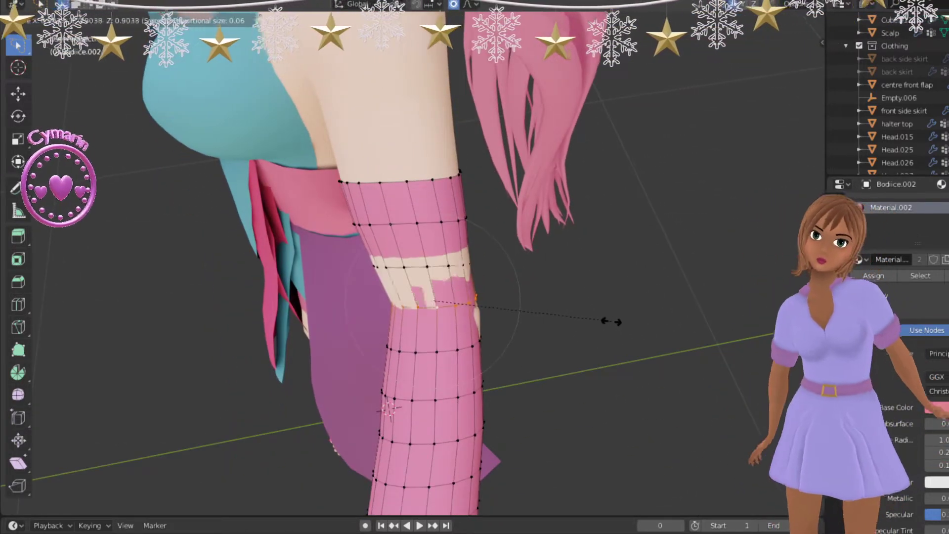
left_click(621, 321)
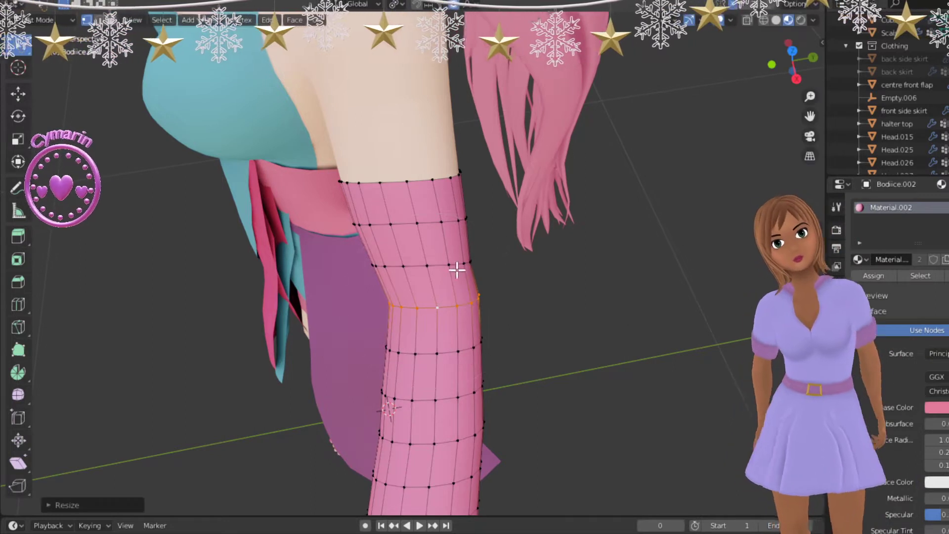
- Scale the edge loop just above the elbow bend down very slightly
left_click(447, 276, "alt")
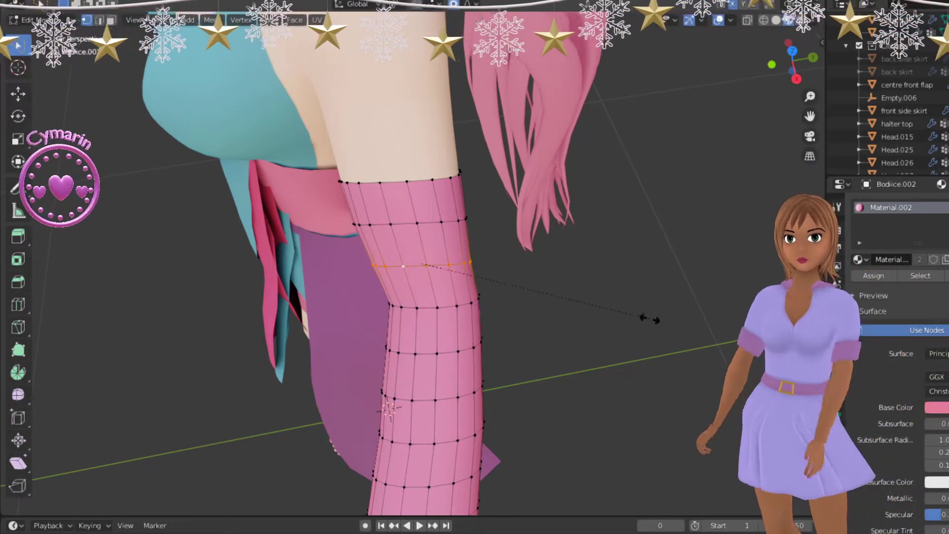
key("s")
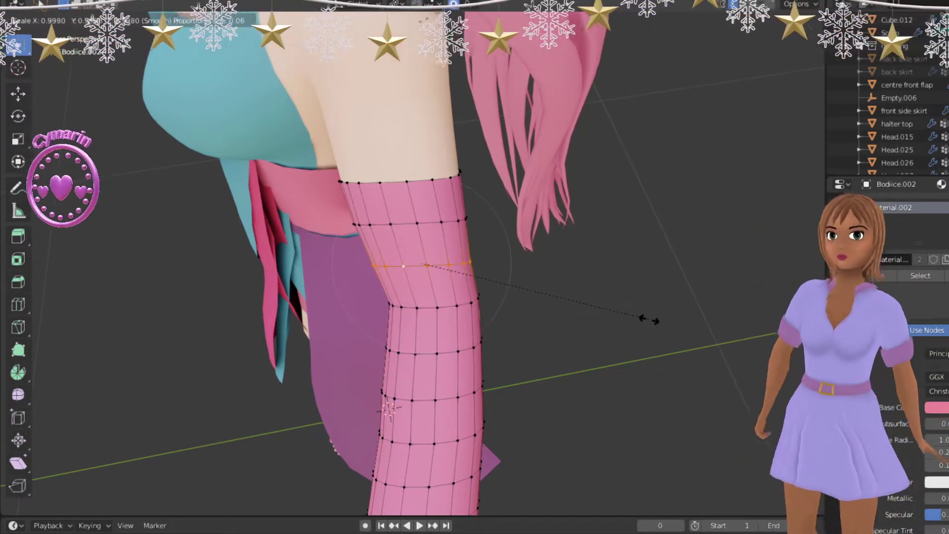
left_click(648, 320)
- Scale the edge loop just below the elbow down slightly and shift it a little along Y
middle_click_drag(648, 318, 399, 241)
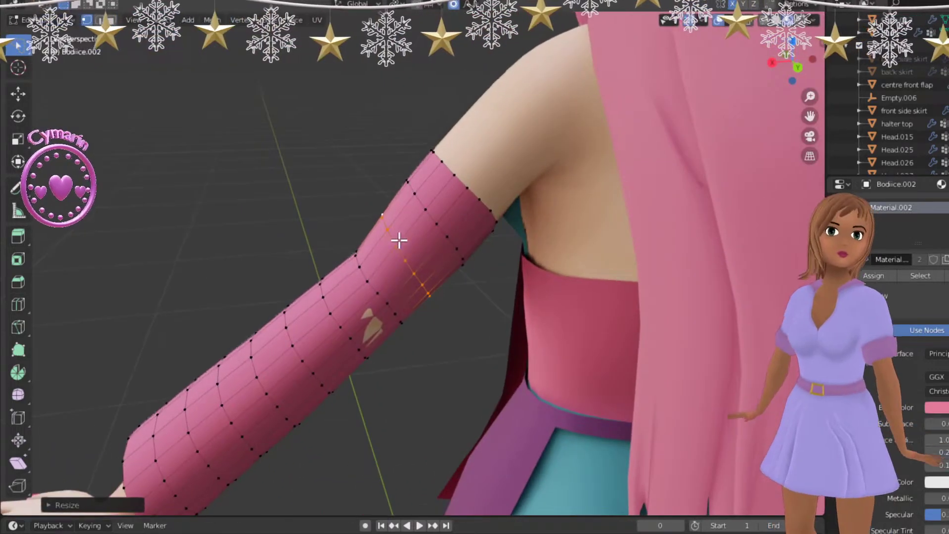
left_click(346, 330, "alt")
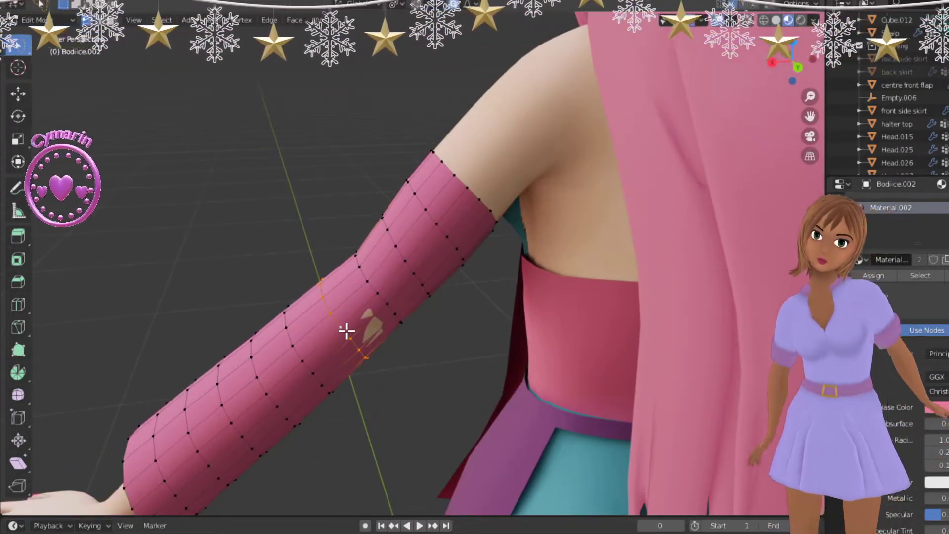
middle_click_drag(346, 330, 590, 412)
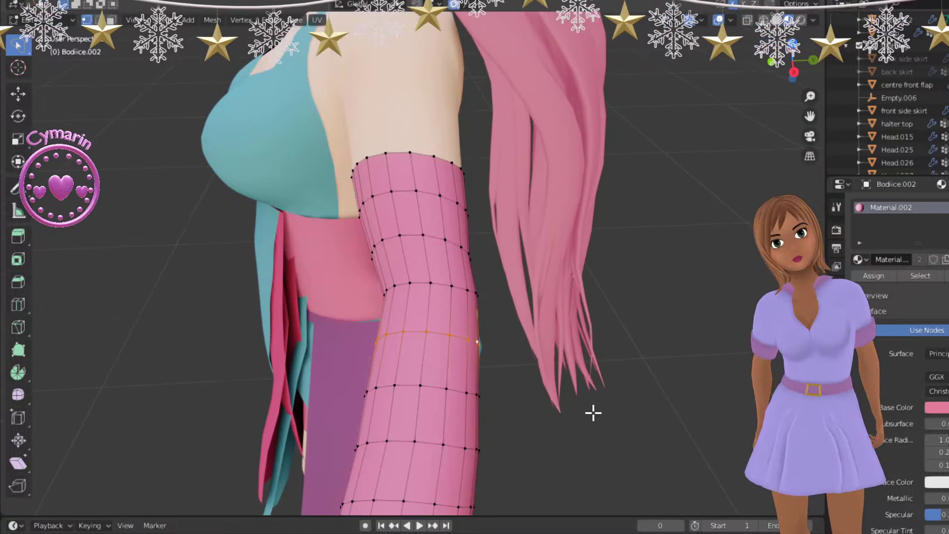
key("s")
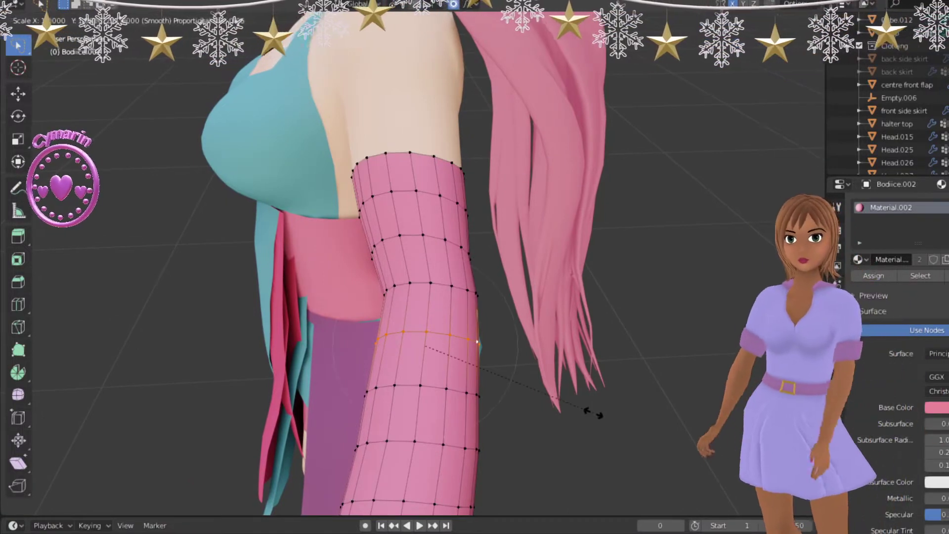
left_click(569, 408)
key("g")
key("y")
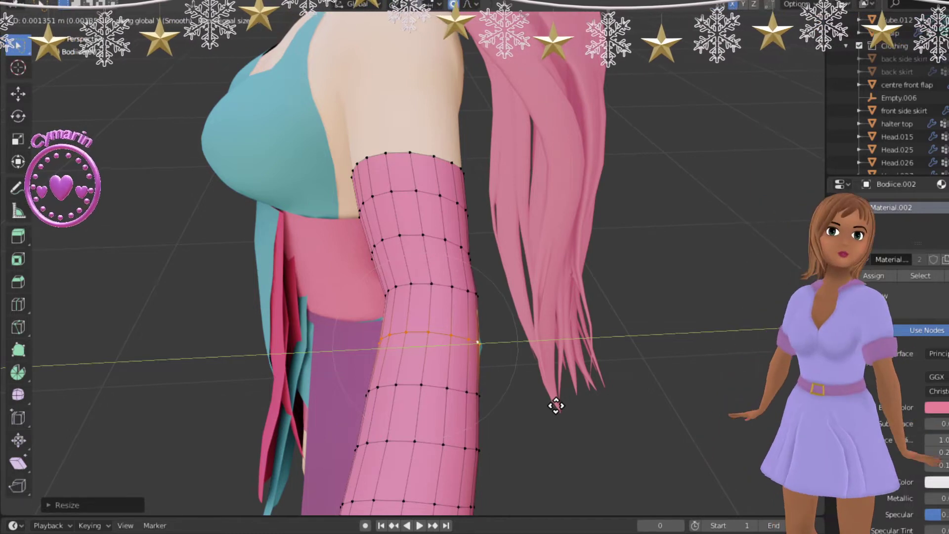
left_click(555, 405)
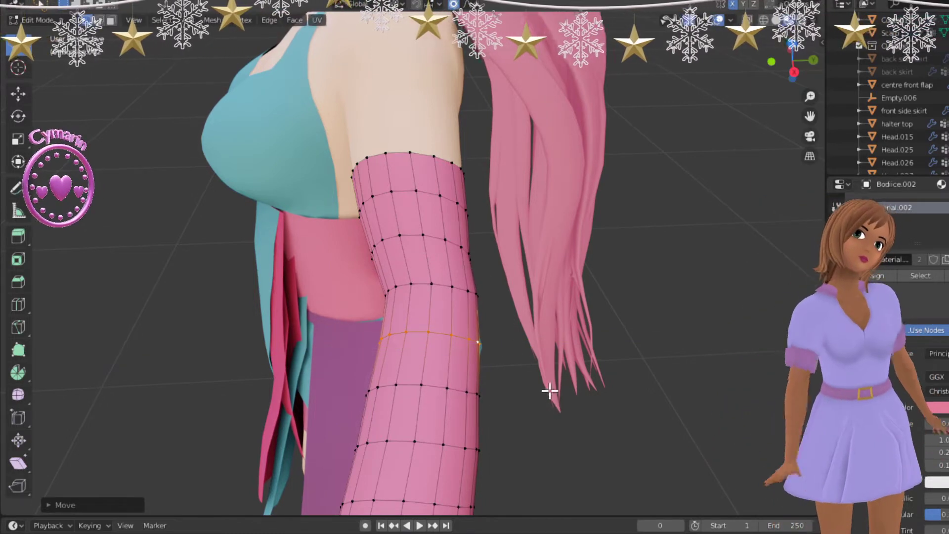
- Adjust the position of the sleeve's elbow edge loop slightly along Y with a small proportional influence
left_click(437, 284, "alt")
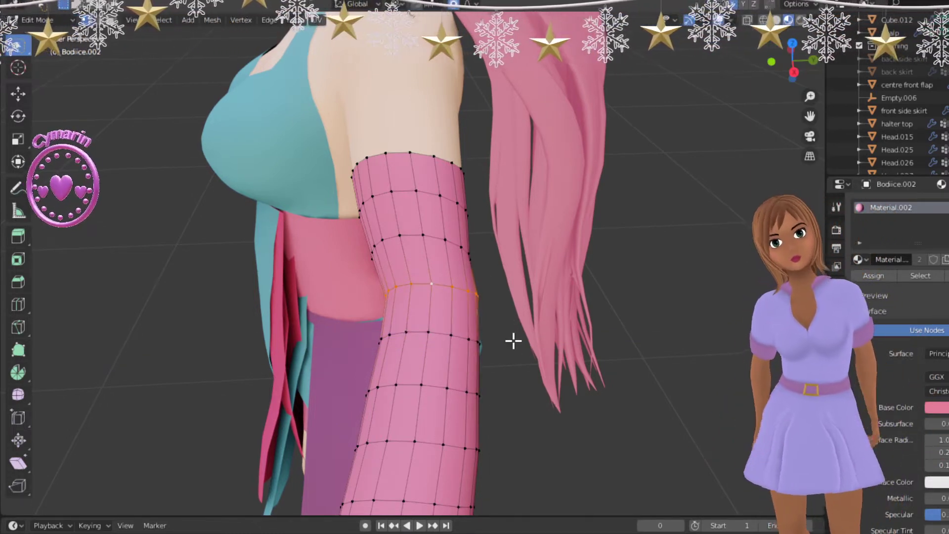
key("g")
key("y")
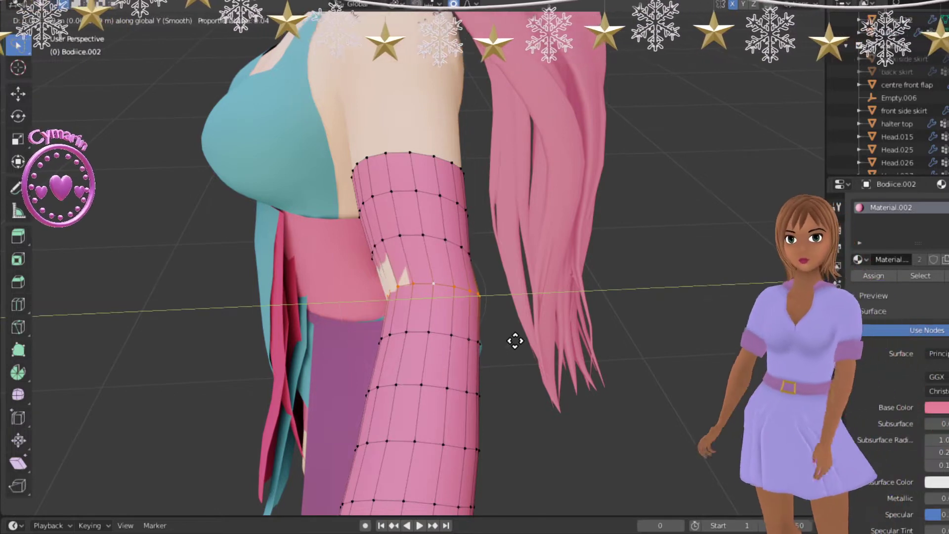
left_click(513, 339)
- Nudge the single vertex beside the skin showing through behind the elbow along Y, with proportional size about 0.01
middle_click_drag(513, 338, 389, 371)
key("g")
key("y")
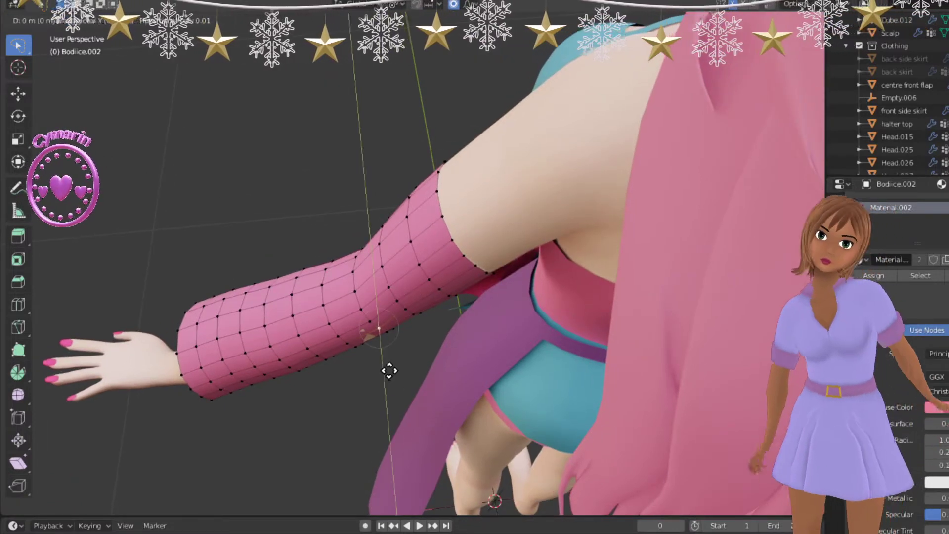
left_click(391, 372)
middle_click_drag(390, 373, 596, 317)
- Move the vertex at the inner elbow along Y to cover the skin poking through the sleeve
scroll(593, 318, "down", 5)
middle_click_drag(439, 338, 516, 315)
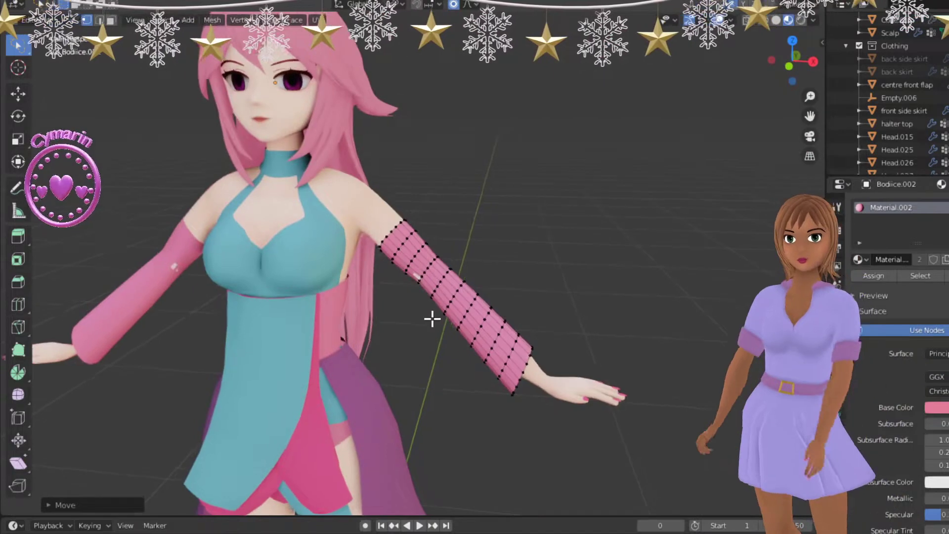
scroll(418, 320, "up", 5)
middle_click_drag(430, 305, 424, 343)
key("g")
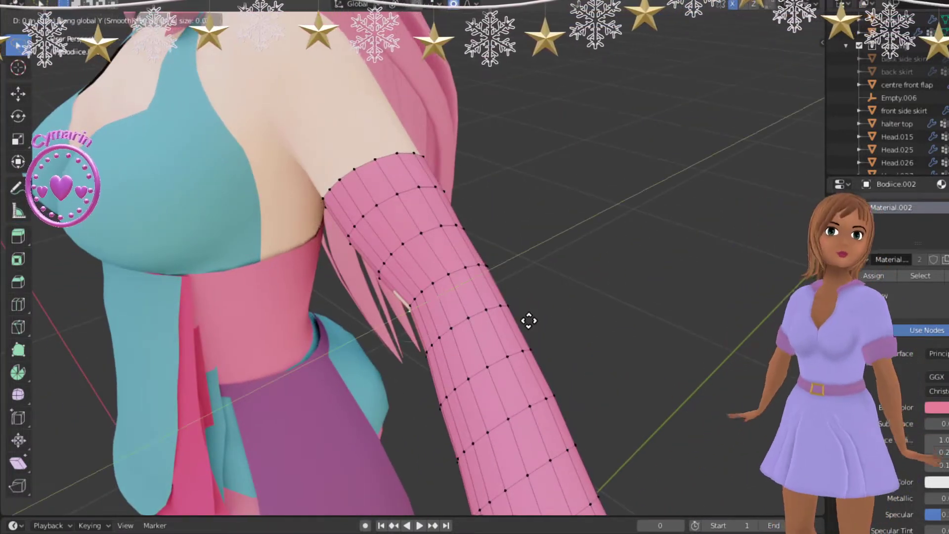
left_click(528, 321)
middle_click_drag(529, 321, 580, 292)
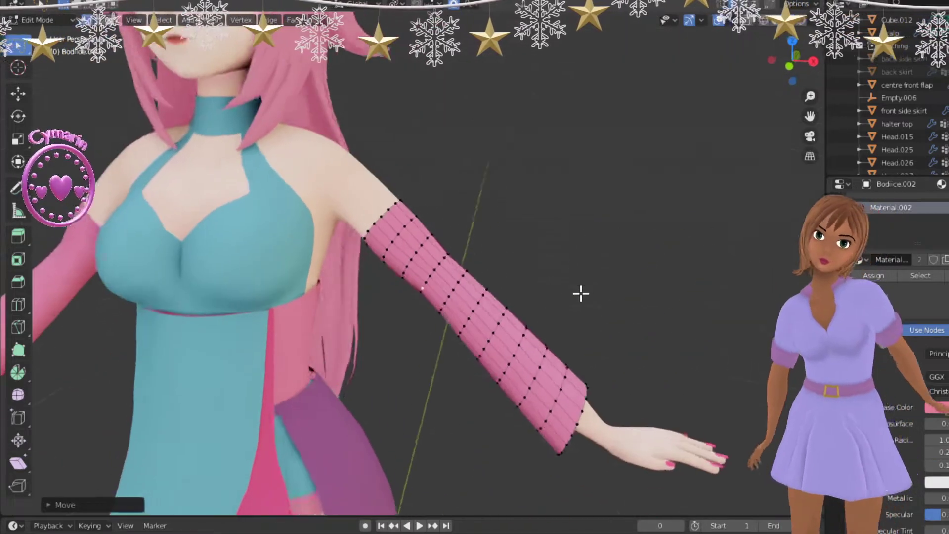
- Check the sleeves from several sides and select the upper-arm vertices from the top edge down to the elbow
scroll(581, 288, "down", 4)
left_click(440, 387)
middle_click_drag(500, 392, 374, 324)
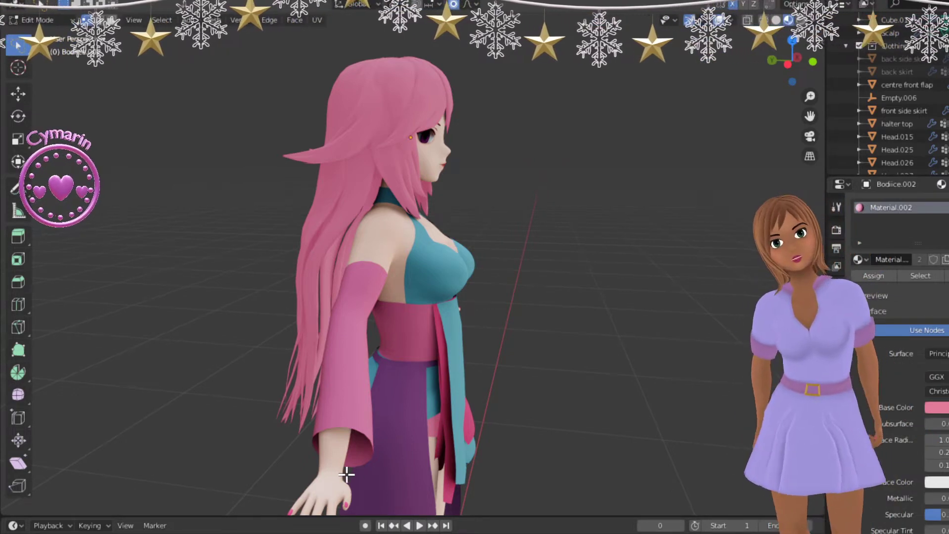
scroll(374, 287, "up", 5)
middle_click_drag(377, 322, 335, 301)
scroll(341, 334, "down", 5)
scroll(439, 312, "up", 3)
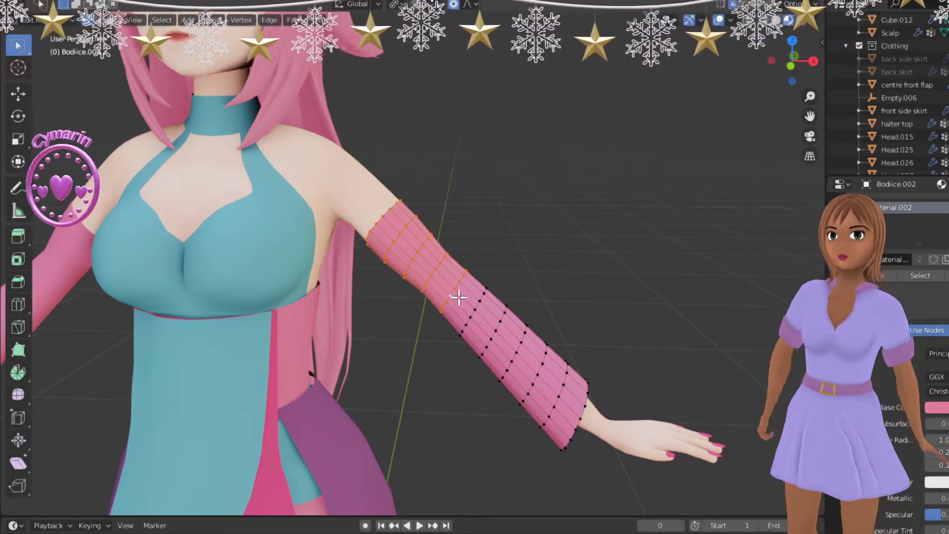
middle_click_drag(431, 279, 562, 296)
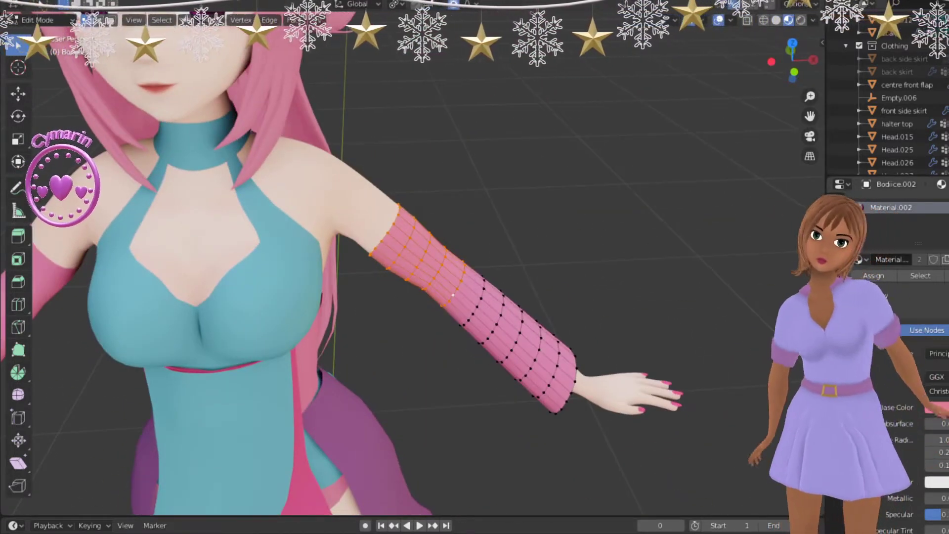
- Add a vertex group to the sleeve mesh and name it "Upper arm"
left_click(839, 414)
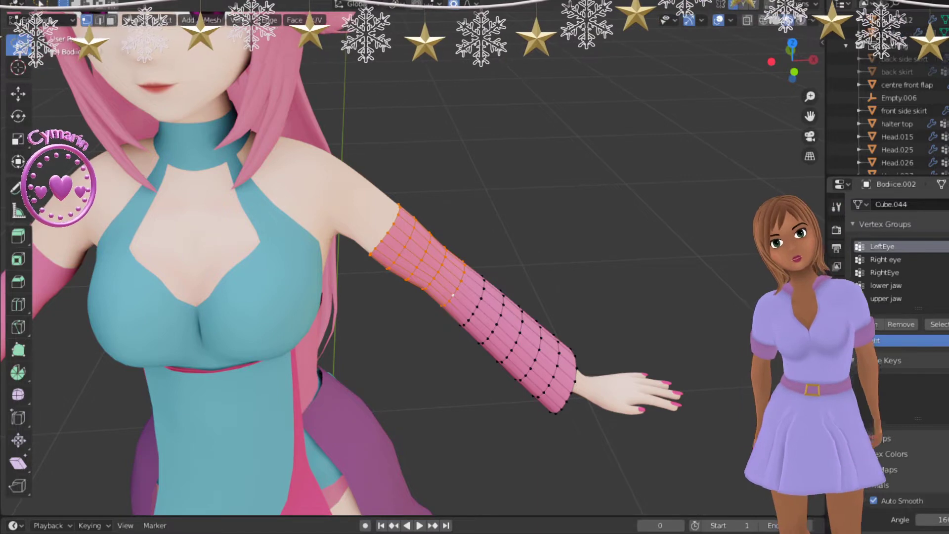
left_click(948, 246)
double_click(896, 298)
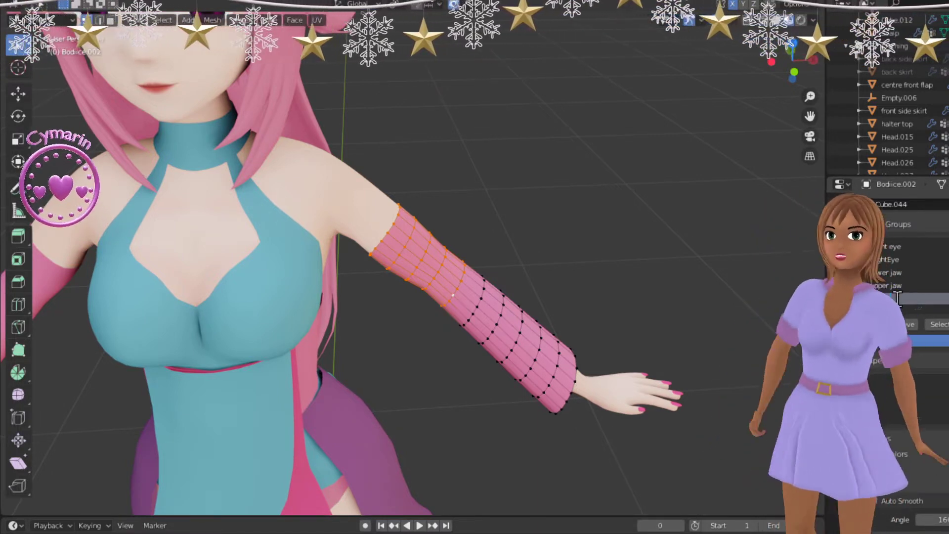
type("UPPER ART")
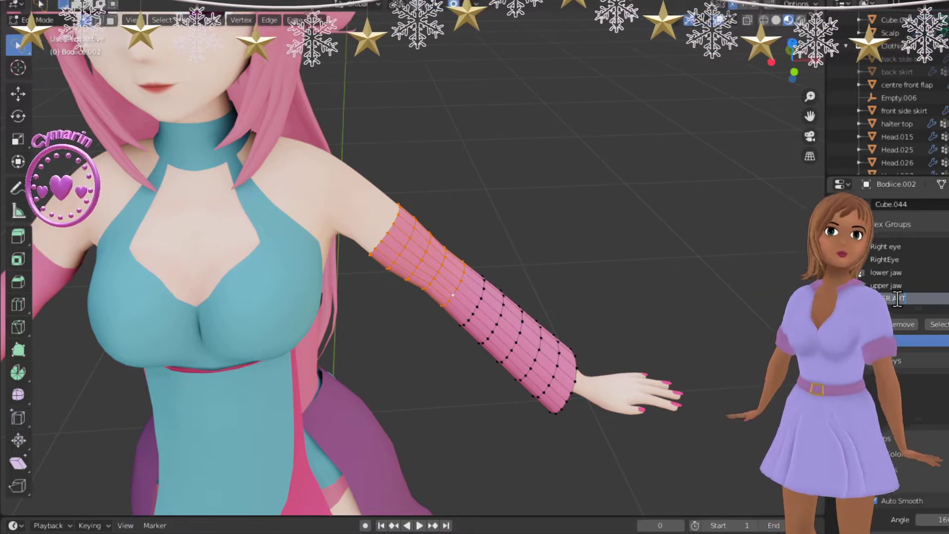
key("BackSpace")
key("BackSpace")
key("BackSpace")
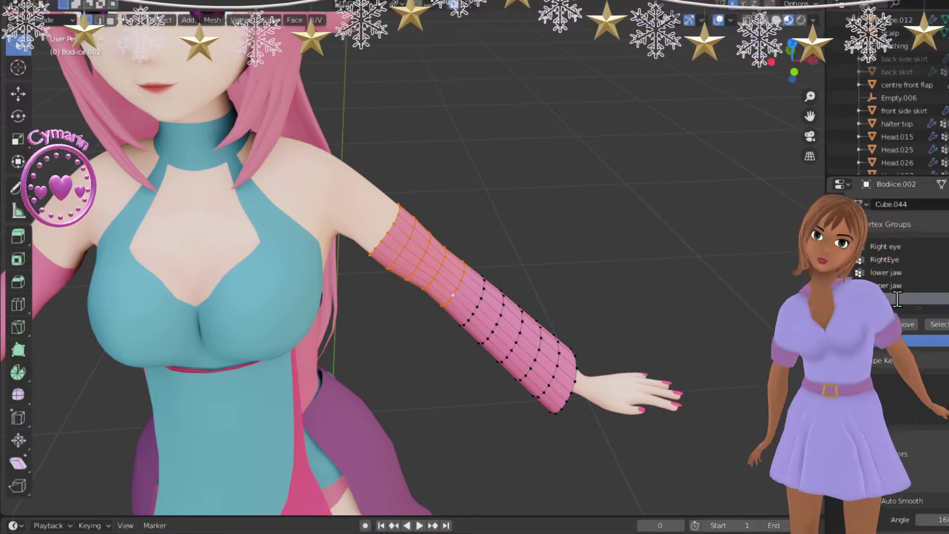
key("BackSpace")
key("BackSpace")
key("BackSpace")
key("BackSpace")
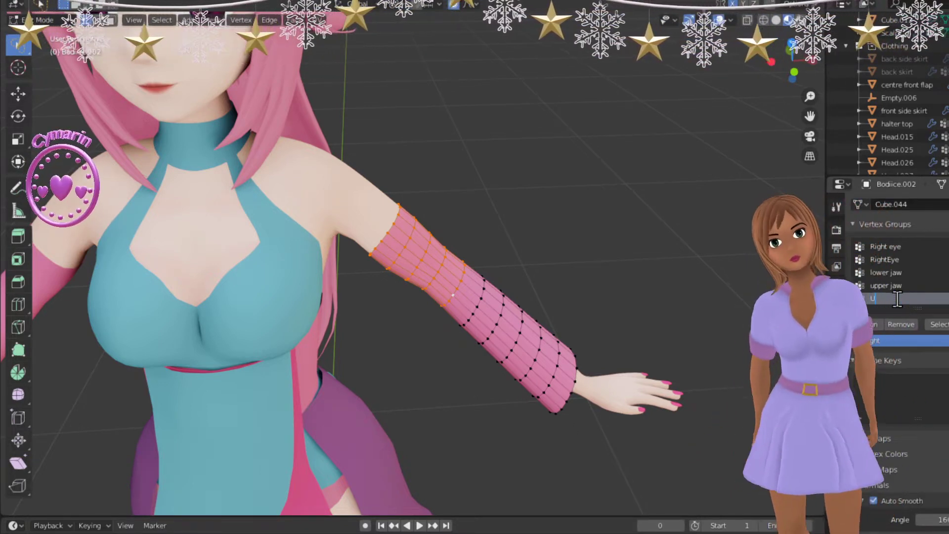
type("pper")
type(" arm")
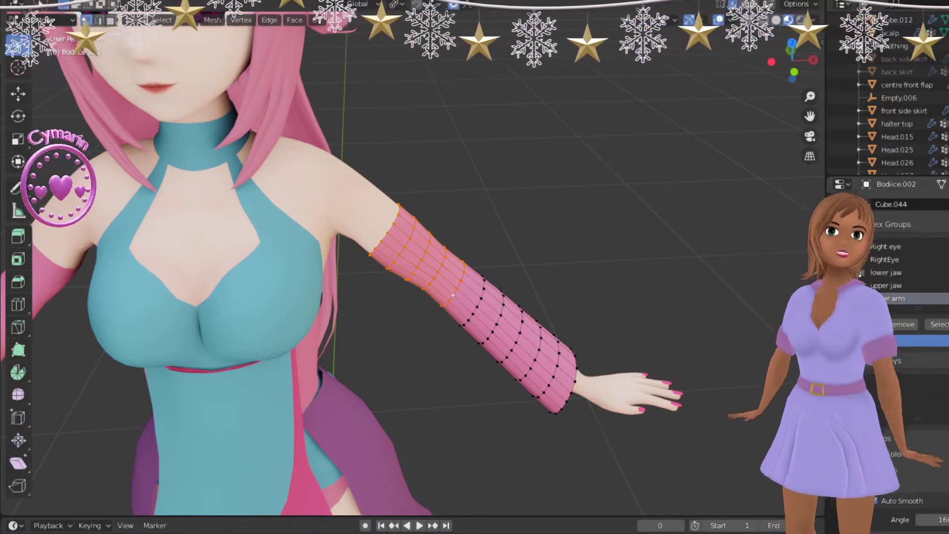
- Return the sleeve mesh to Object Mode
middle_click_drag(457, 295, 466, 269)
scroll(568, 299, "down", 3)
mouse_move(570, 301)
middle_mouse_down()
mouse_move(549, 309)
mouse_move(572, 295)
mouse_move(559, 296)
middle_mouse_up()
key("Tab")
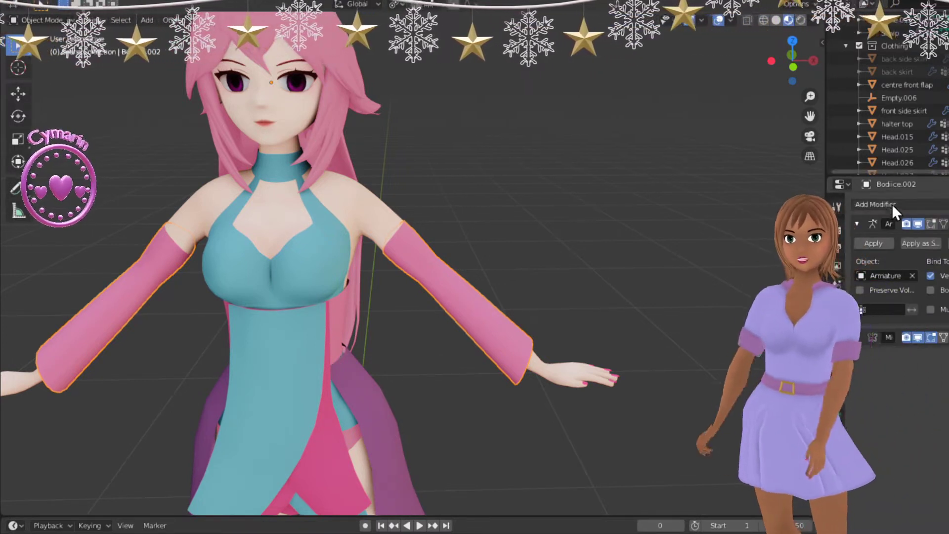
- Add a Shrinkwrap modifier to the sleeves, targeting the Bodice object and limited to the Upper arm vertex group
left_click(885, 205)
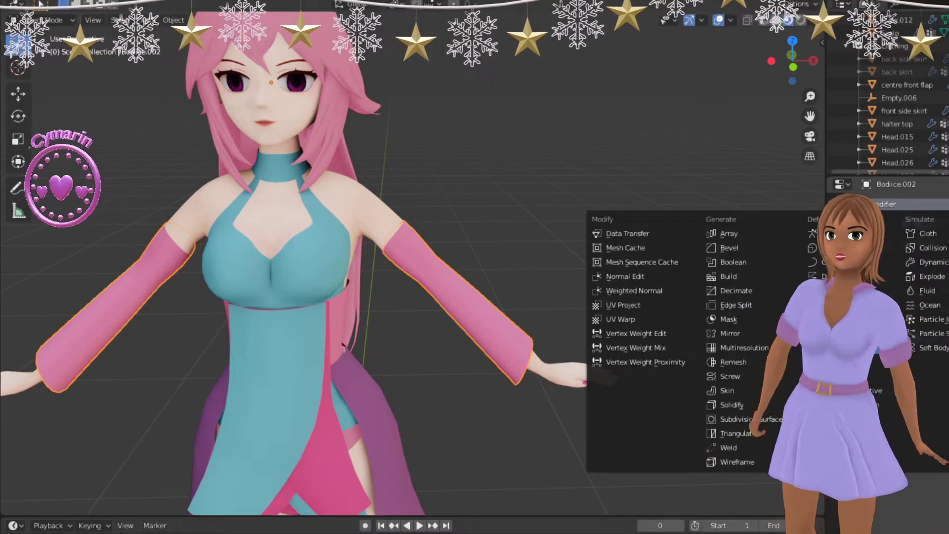
left_click(854, 348)
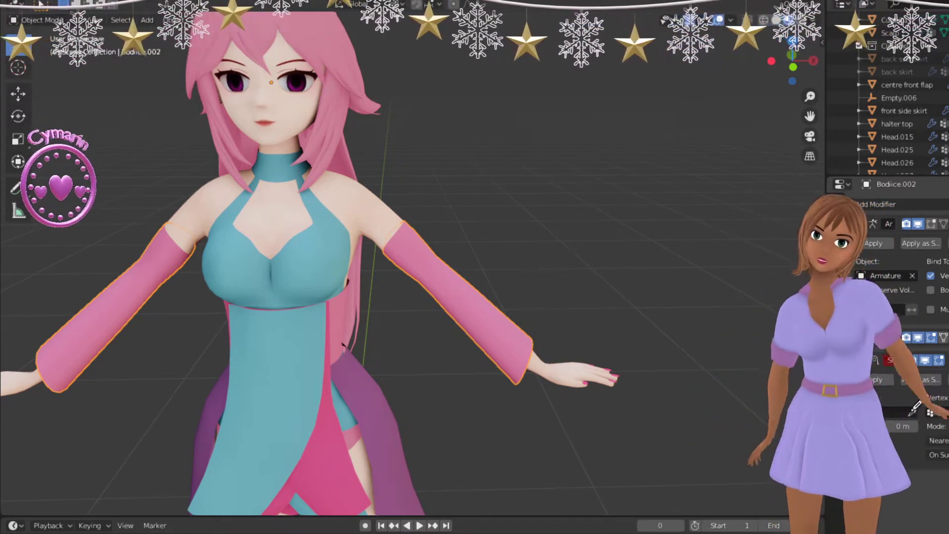
middle_click_drag(418, 388, 366, 359)
scroll(411, 374, "up", 5)
scroll(422, 356, "up", 2)
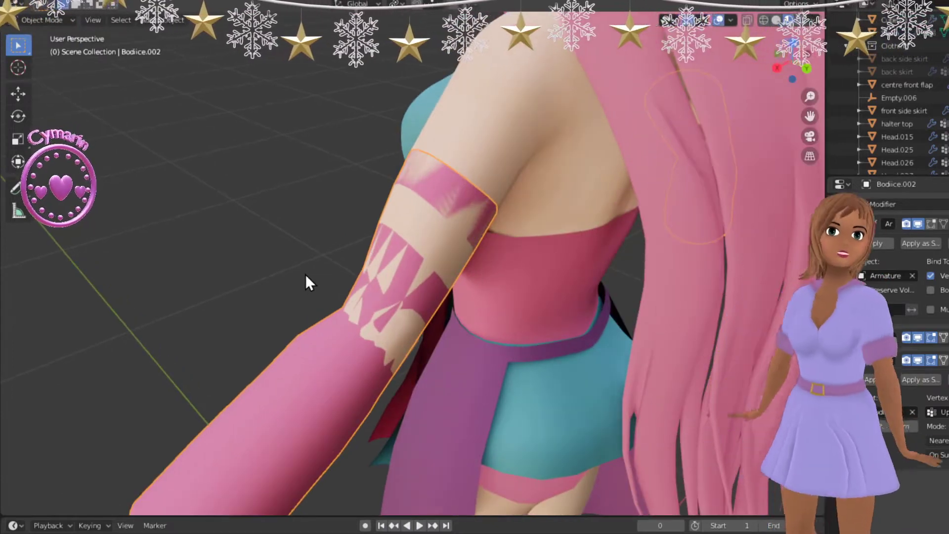
- Enter Edit Mode on the sleeve mesh and set the Shrinkwrap offset to 0.0001 m
key("Tab")
middle_click_drag(429, 363, 627, 350)
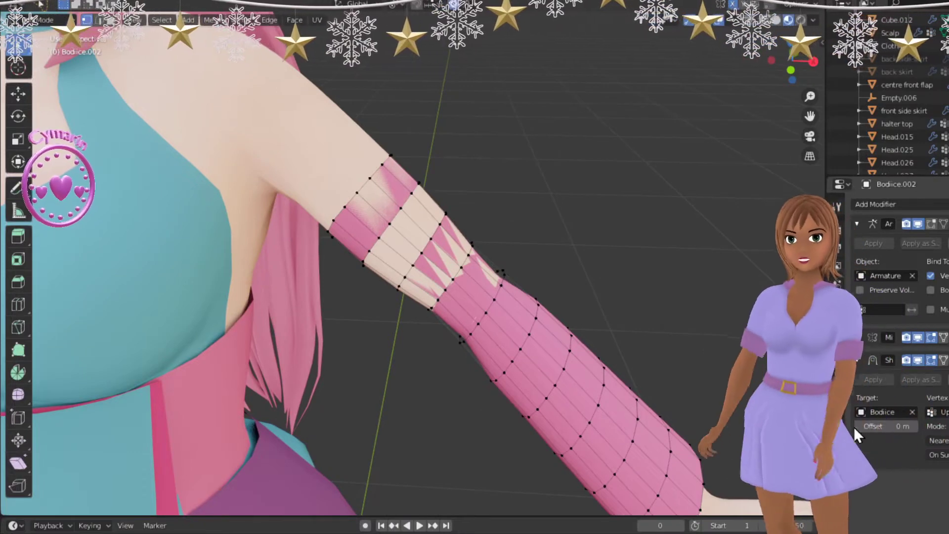
left_click(914, 426)
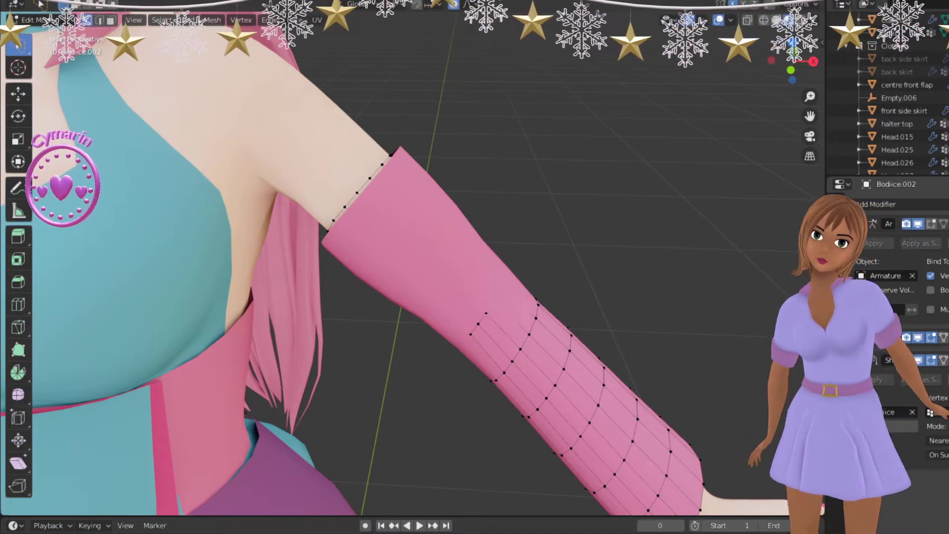
type("0.0001")
key("Return")
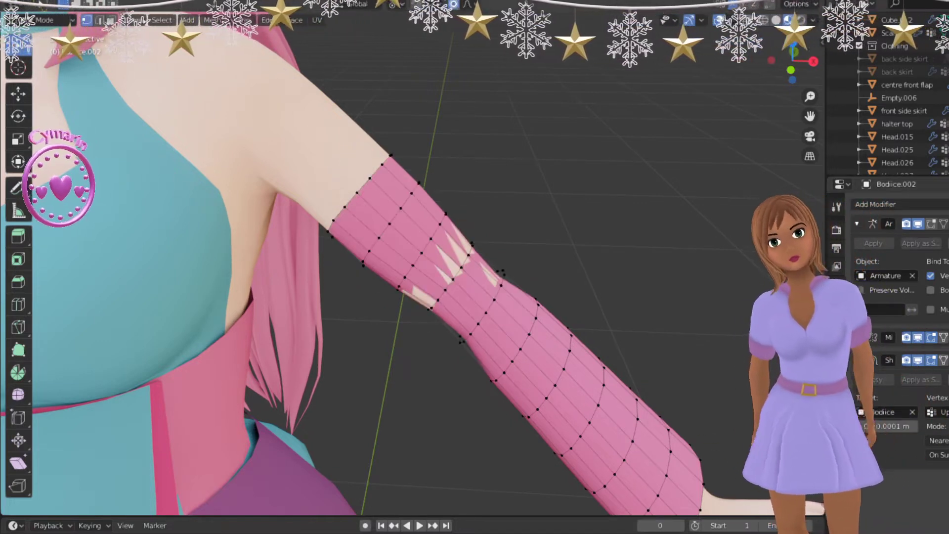
- Compare the sleeve fit from the side and front with the Shrinkwrap modifier's viewport display switched off and on
scroll(682, 339, "down", 5)
middle_click_drag(562, 343, 393, 356)
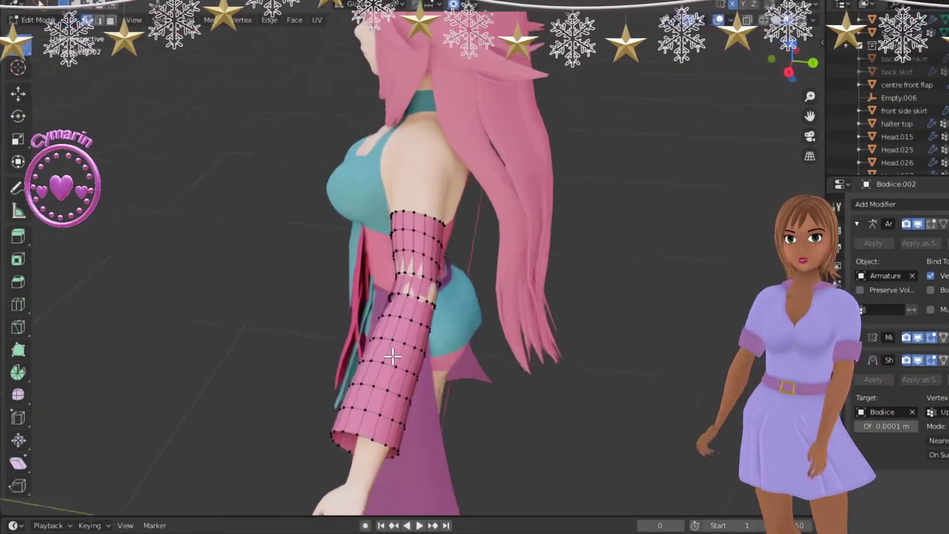
middle_click_drag(500, 377, 666, 360)
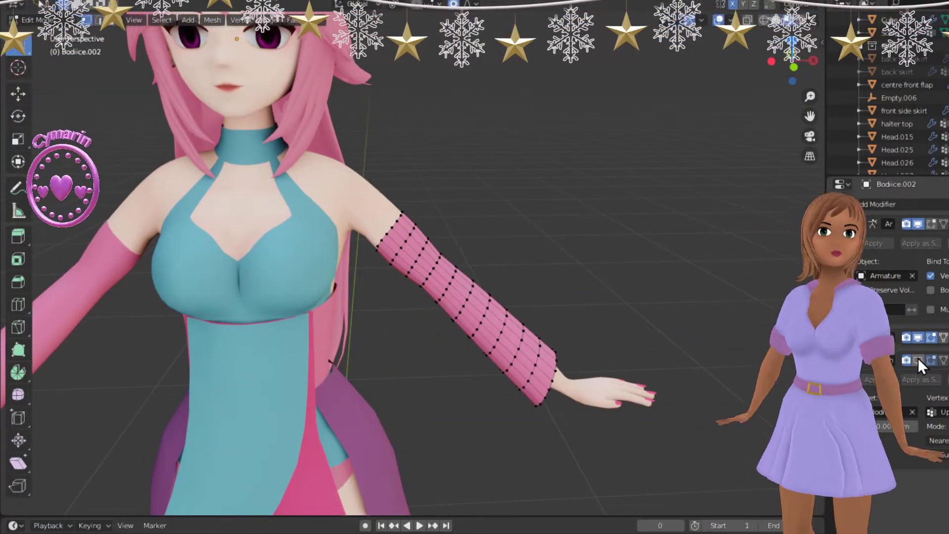
left_click(918, 358)
- Select the edge loop just below the elbow and scale it down slightly with proportional editing
middle_click_drag(636, 356, 292, 334)
scroll(344, 357, "up", 3)
middle_click_drag(244, 370, 454, 384)
left_click(454, 381, "alt")
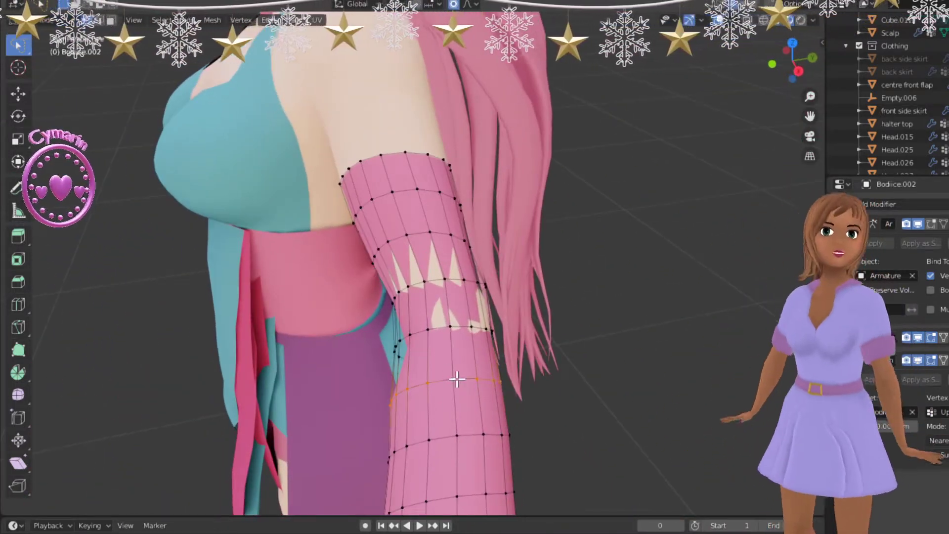
key("s")
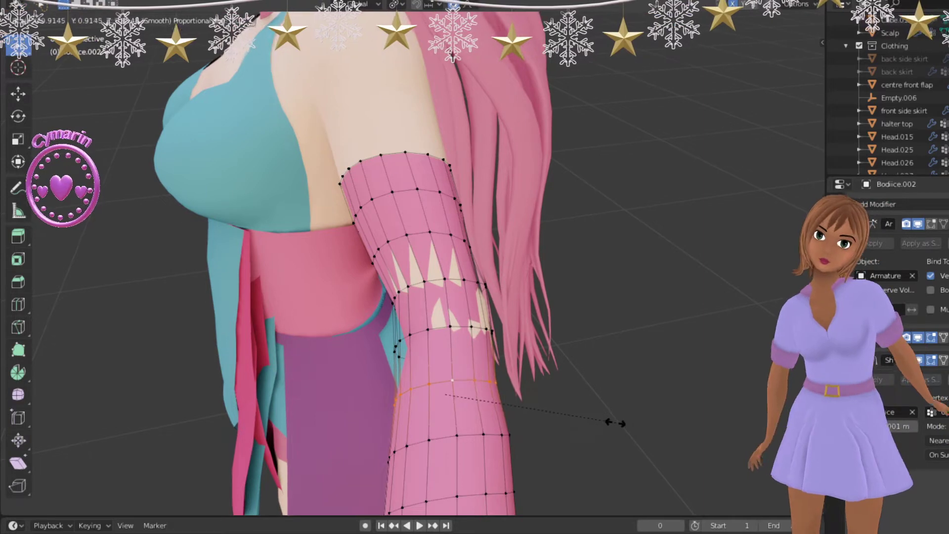
left_click(620, 422)
middle_click_drag(620, 422, 459, 394)
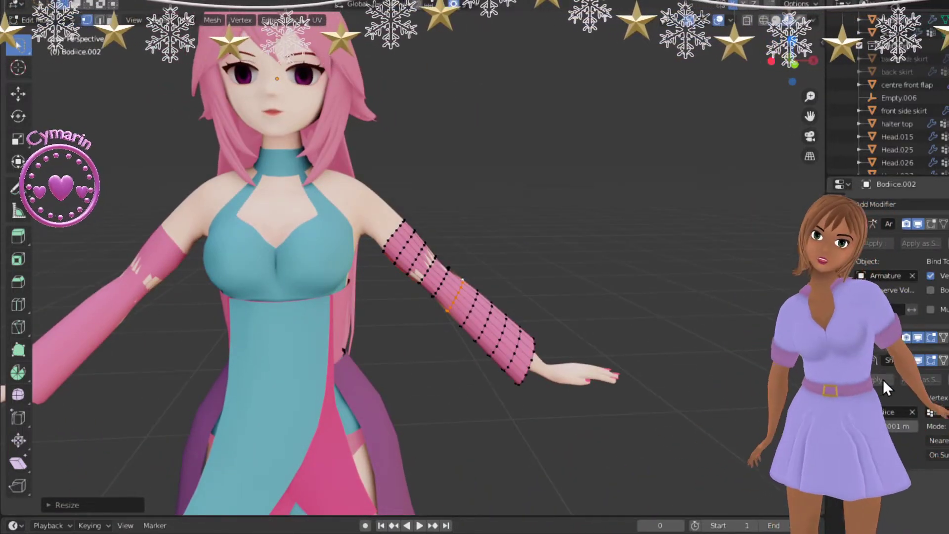
- Return the sleeves to Object Mode and apply the Shrinkwrap modifier
key("Tab")
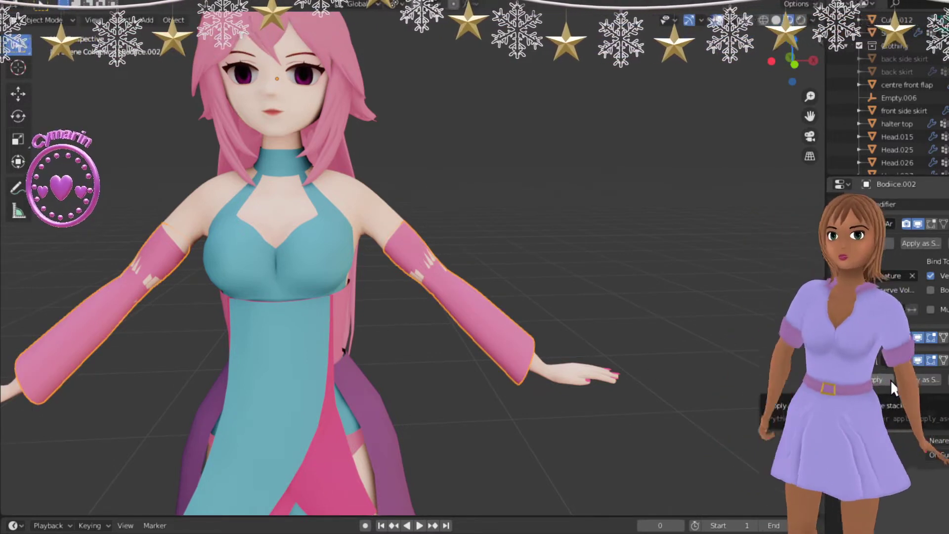
middle_click_drag(538, 410, 497, 407)
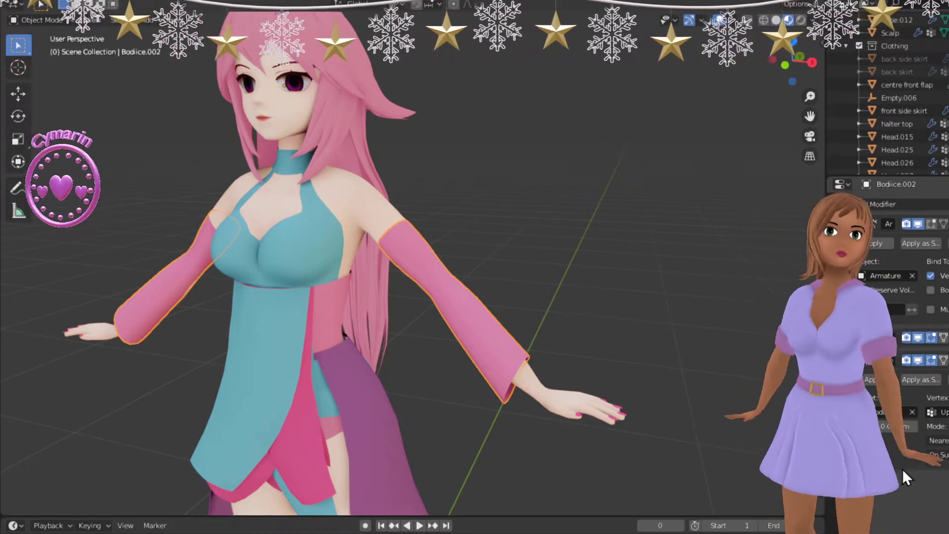
middle_click_drag(578, 402, 434, 350)
left_click(873, 384)
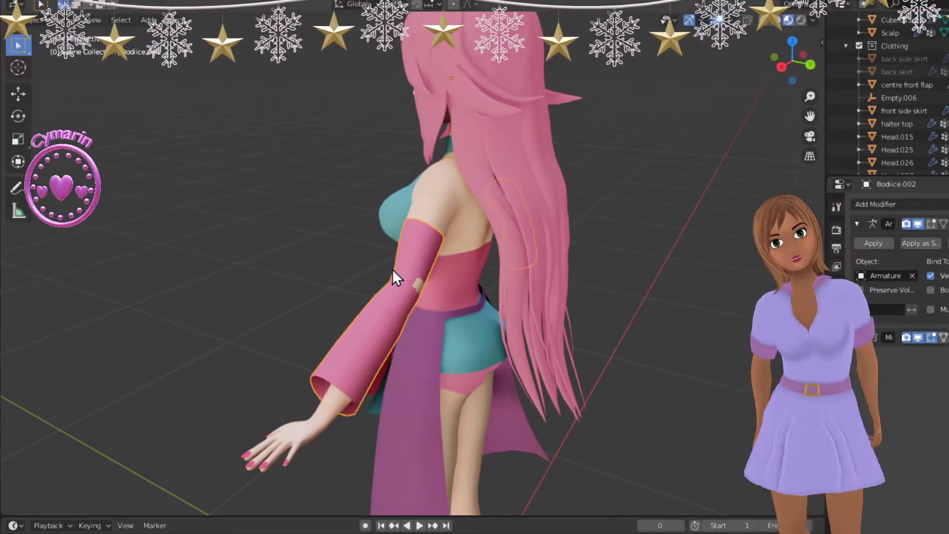
- Move the vertices at the back of the elbow outward along Y with proportional editing to cover the exposed skin
key("Tab")
scroll(402, 301, "up", 5)
middle_click_drag(395, 304, 288, 301)
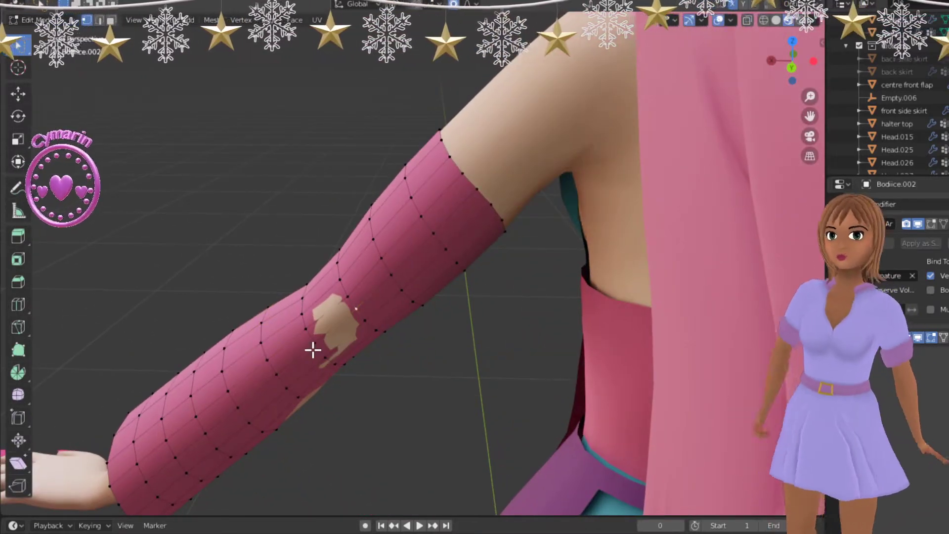
middle_click_drag(375, 394, 522, 379)
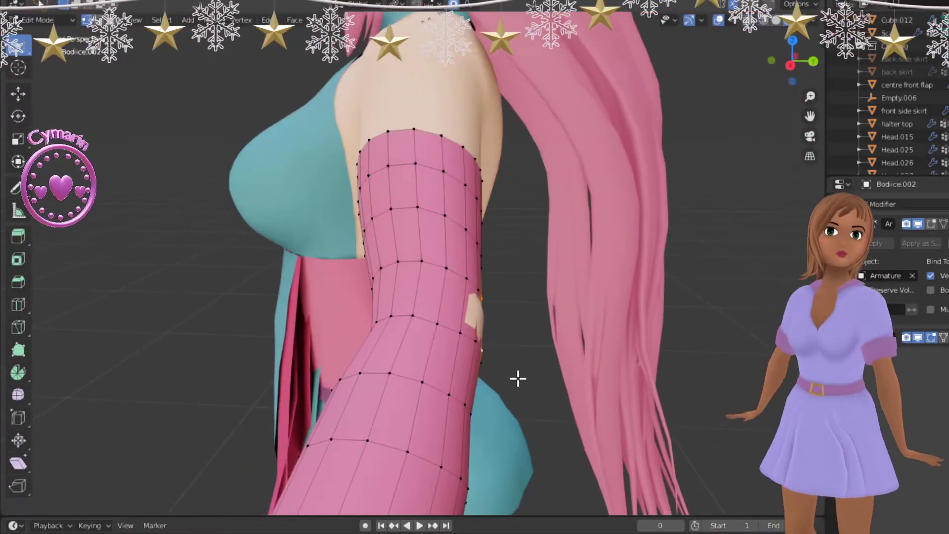
key("g")
key("y")
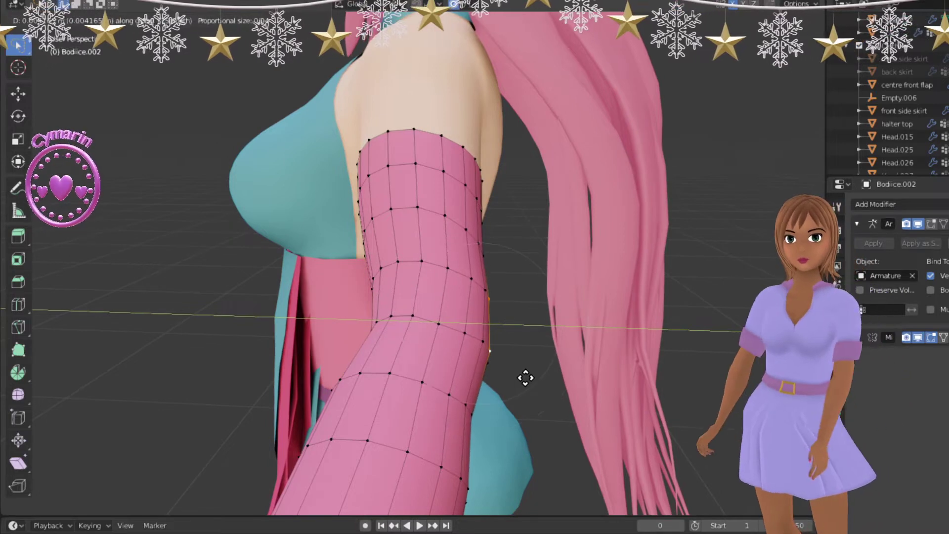
scroll(524, 377, "up", 3)
left_click(525, 377)
- Move the vertices on the sleeve's underside below the elbow to cover the remaining skin, and return to Object Mode
middle_click_drag(524, 377, 387, 360)
middle_click_drag(307, 418, 315, 507)
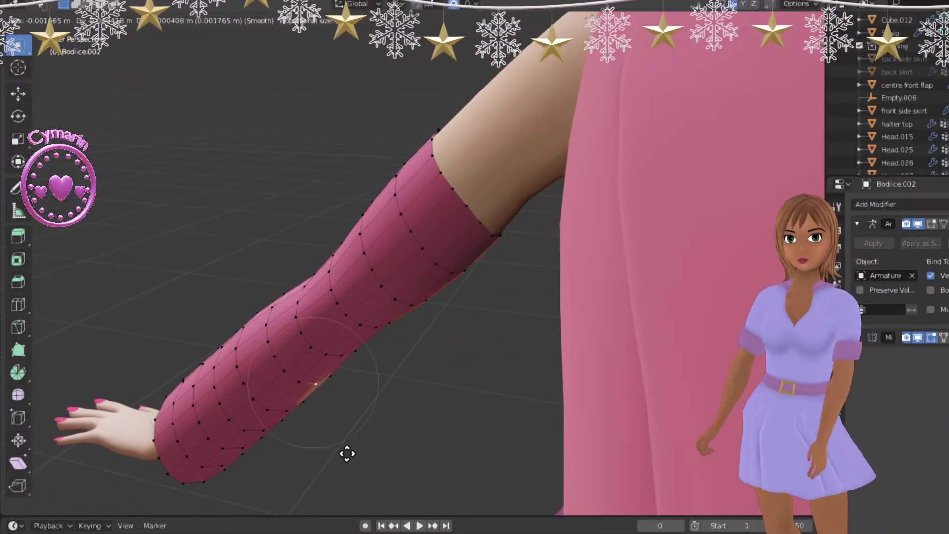
middle_click_drag(345, 448, 411, 450)
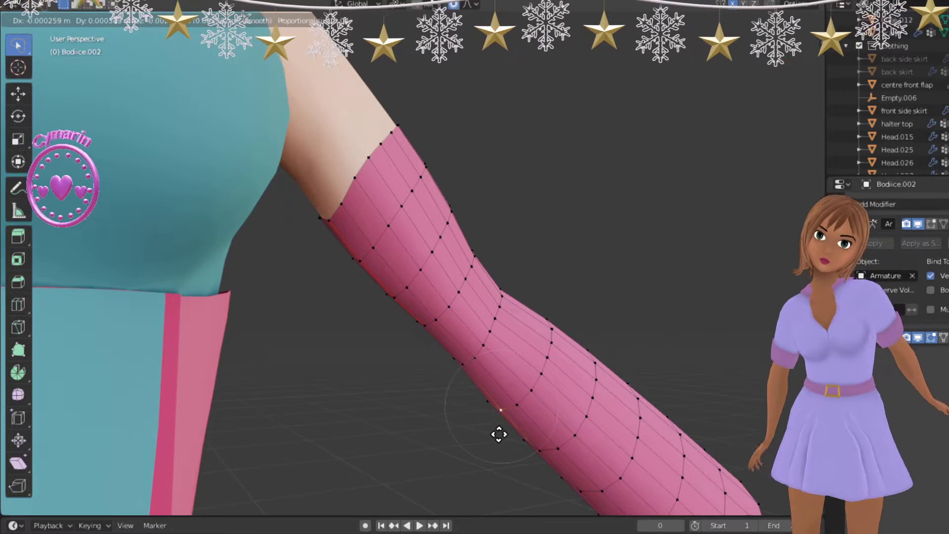
scroll(539, 413, "down", 4)
middle_click_drag(539, 413, 552, 371)
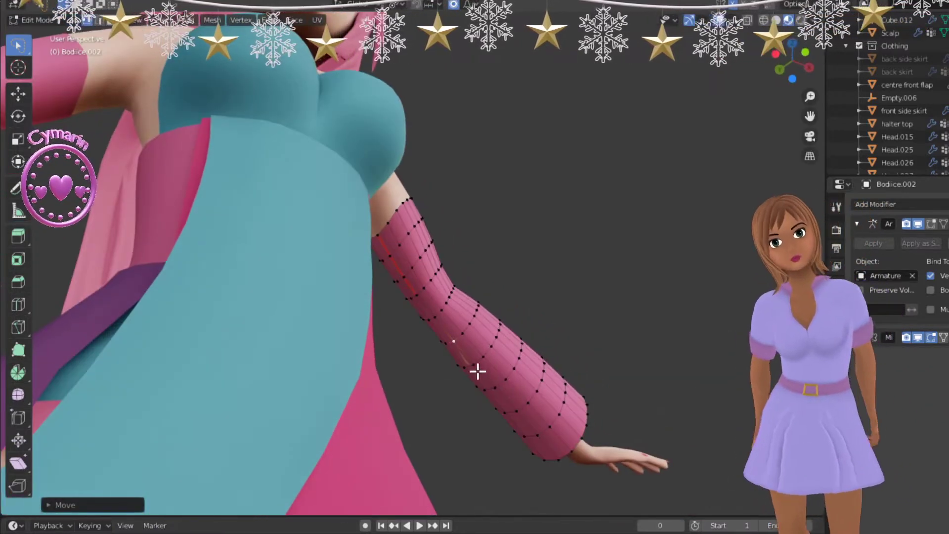
middle_click_drag(495, 380, 466, 394)
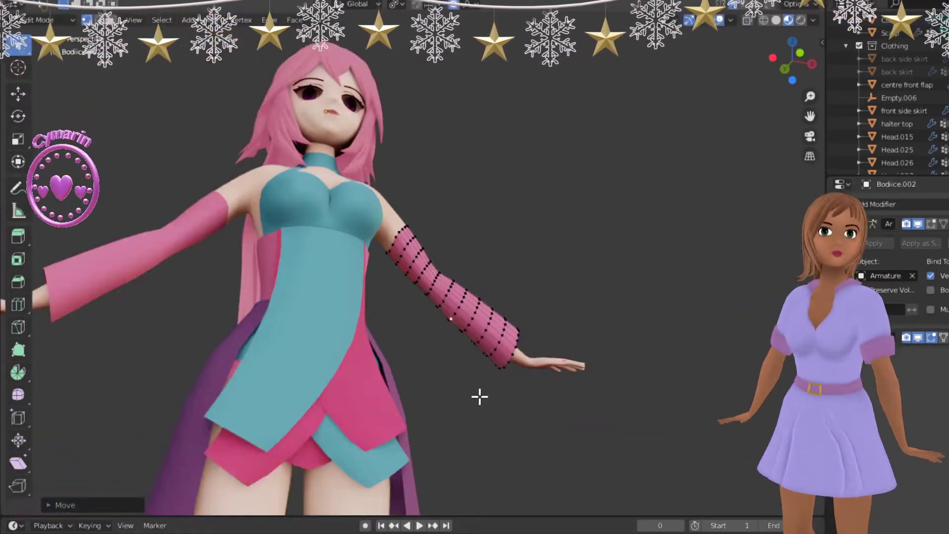
middle_click_drag(479, 394, 467, 438)
key("Tab")
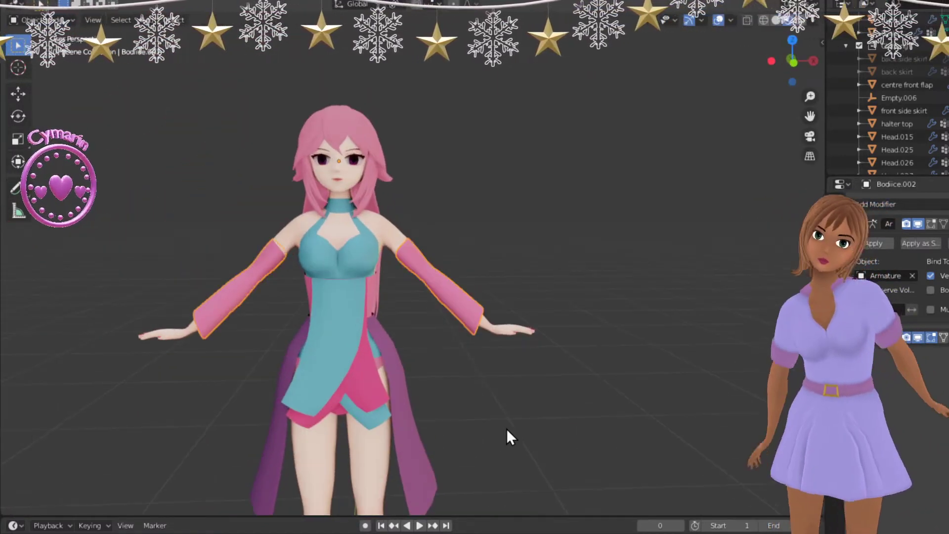
- Reopen the sleeve mesh in Edit Mode and switch to edge selection
middle_click_drag(514, 419, 593, 442)
scroll(507, 405, "down", 2)
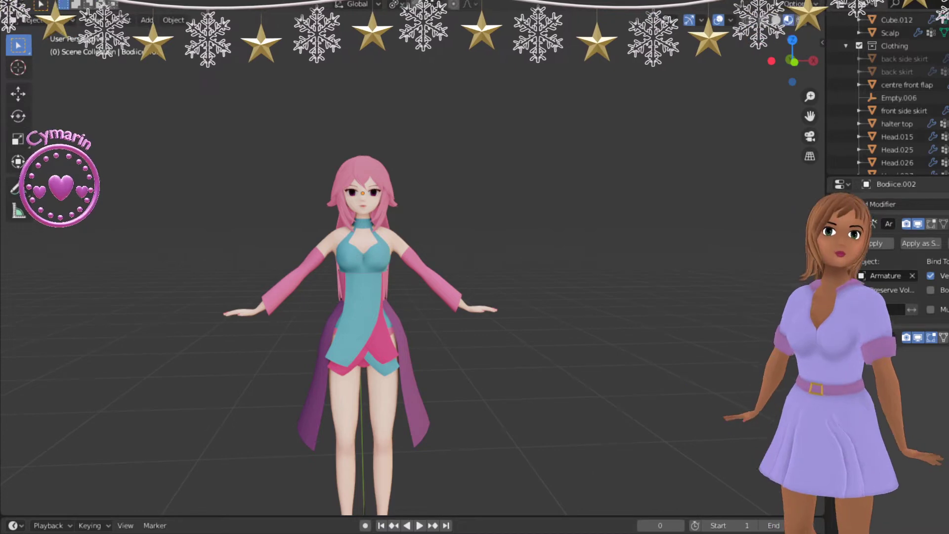
scroll(317, 309, "up", 4)
scroll(316, 309, "up", 5)
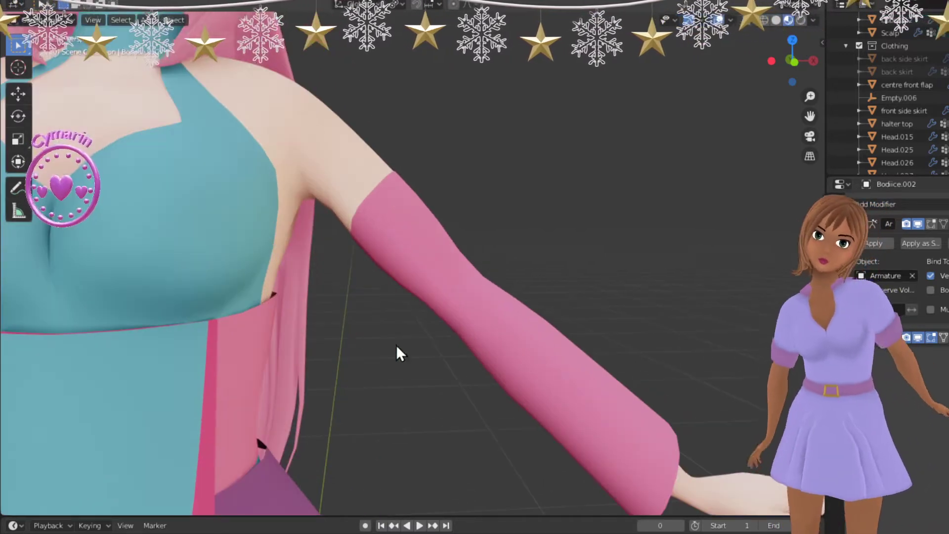
key("Tab")
middle_click_drag(591, 384, 481, 336)
left_click(101, 21)
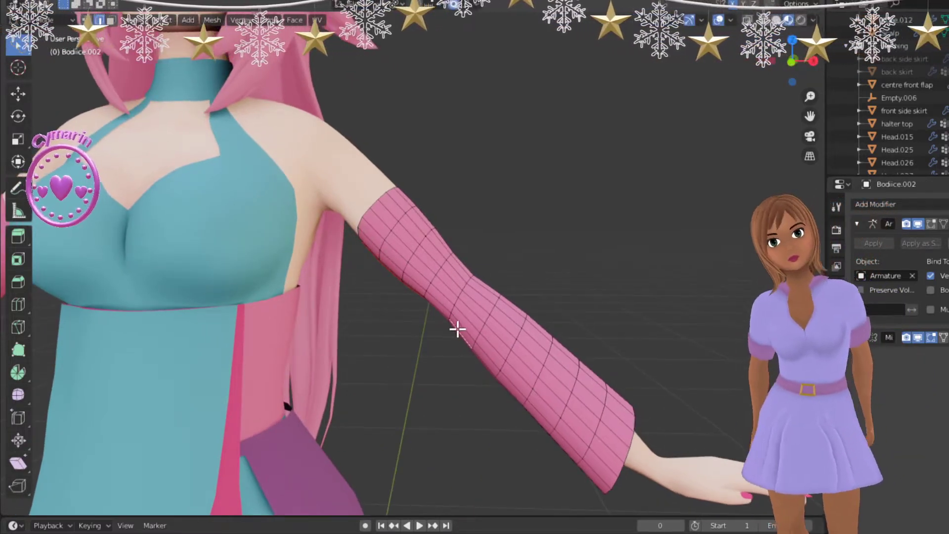
- Select the lengthwise edges under the forearm from elbow to wrist and extrude them downward into a long hanging sleeve
mouse_move(470, 343)
middle_mouse_down()
mouse_move(528, 265)
mouse_move(559, 176)
mouse_move(538, 193)
mouse_move(532, 167)
mouse_move(483, 237)
mouse_move(487, 275)
mouse_move(469, 332)
middle_mouse_up()
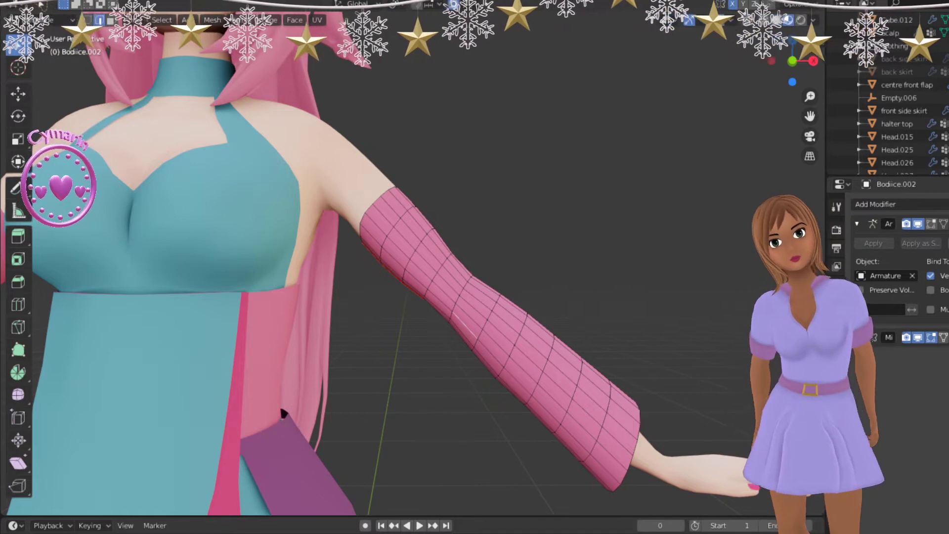
middle_click_drag(437, 373, 450, 391)
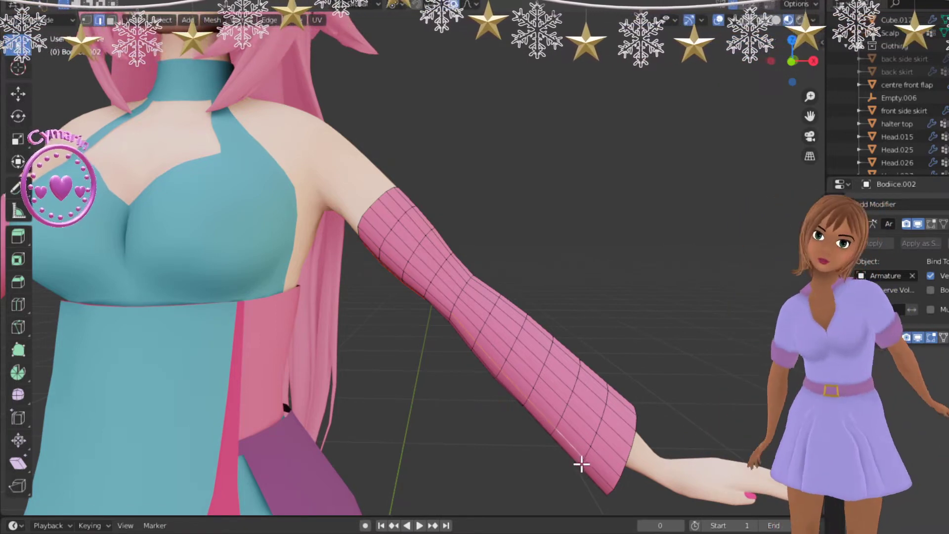
middle_click_drag(600, 489, 490, 352)
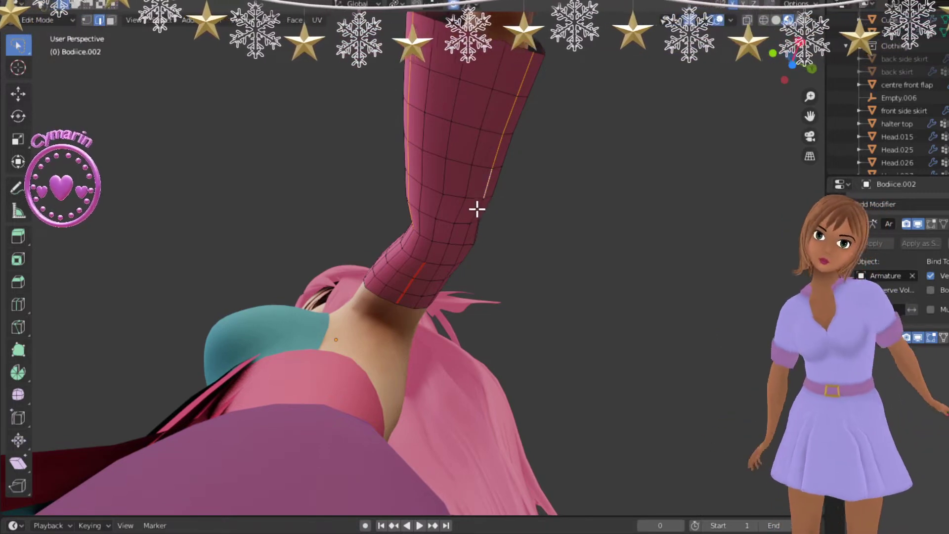
middle_click_drag(469, 243, 437, 428)
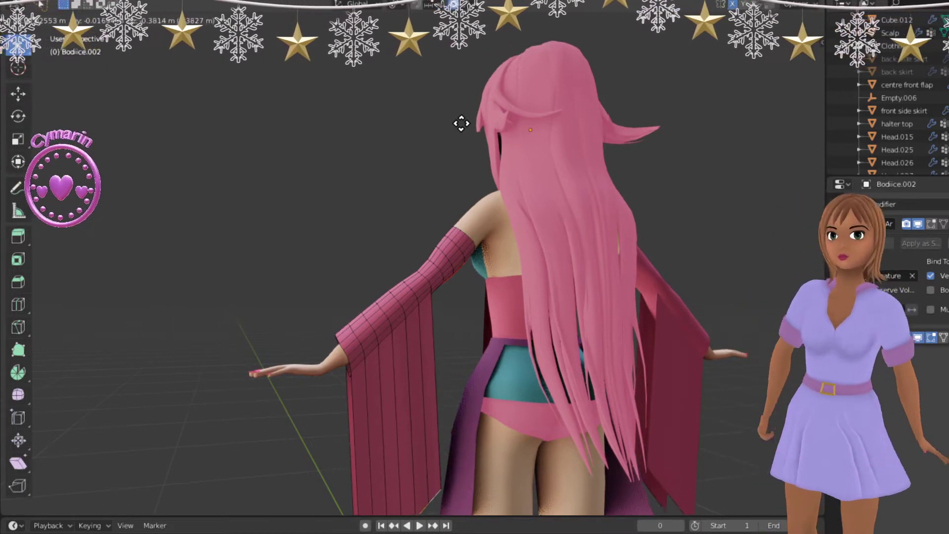
middle_click_drag(372, 149, 513, 155)
scroll(495, 164, "down", 2)
scroll(485, 212, "up", 6)
middle_click_drag(489, 215, 449, 254)
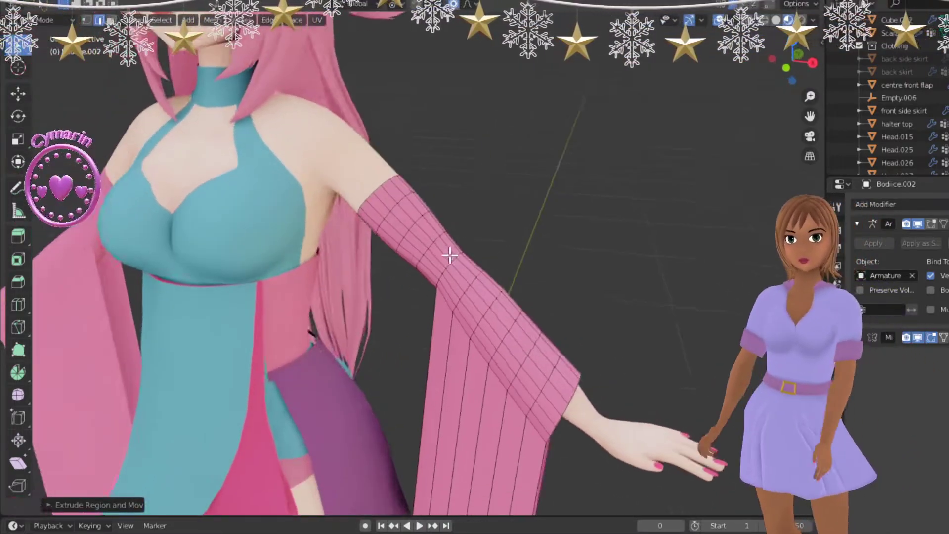
- Rotate the lower edge of the hanging sleeve about -25° around the global Y axis to make it more level
scroll(449, 255, "down", 6)
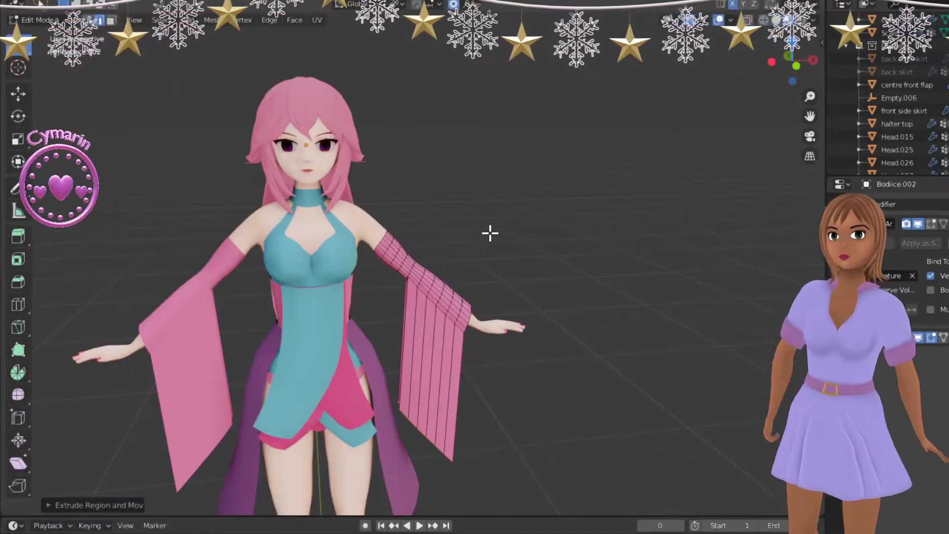
middle_click_drag(490, 233, 486, 239)
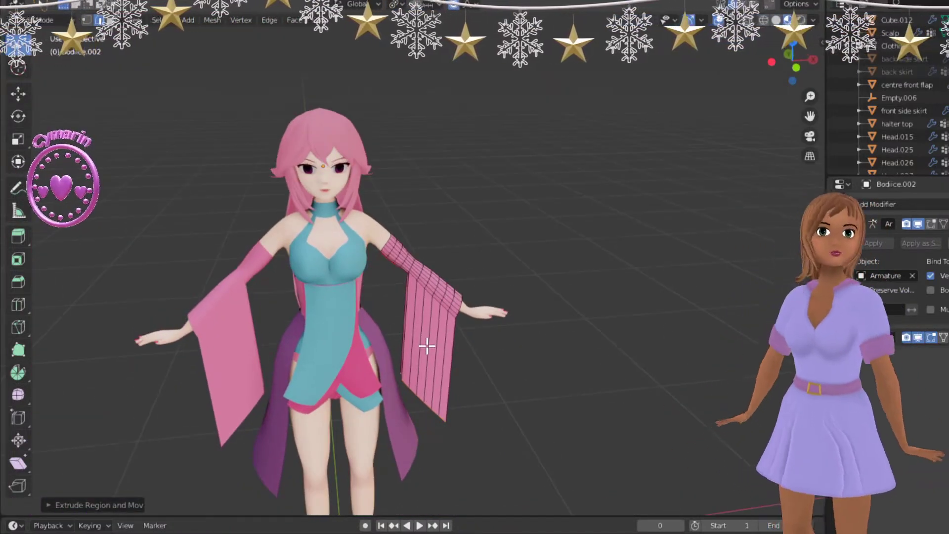
scroll(426, 336, "up", 3)
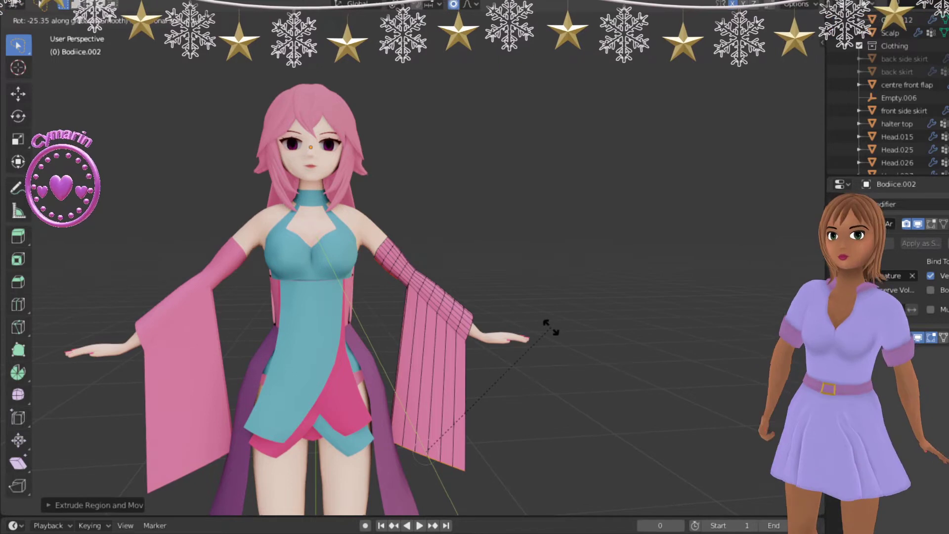
middle_click_drag(542, 361, 322, 384)
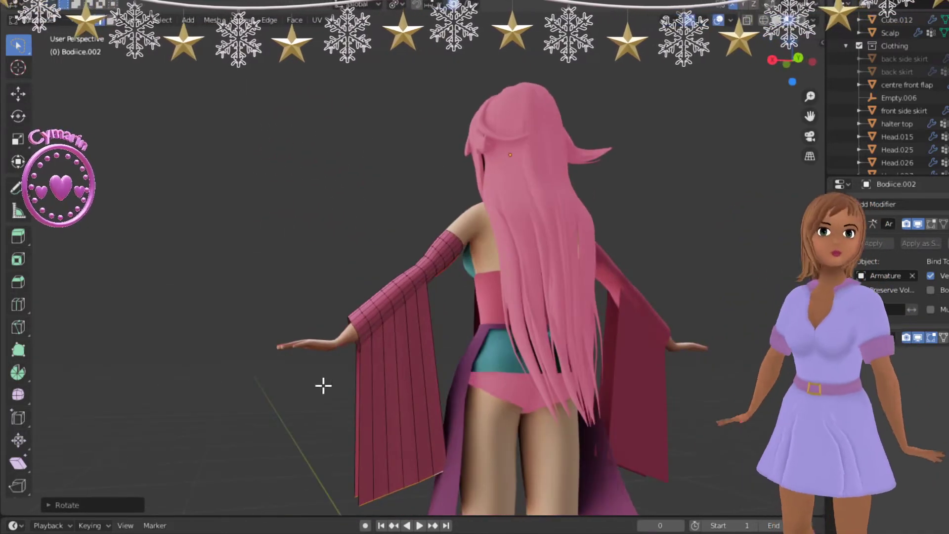
scroll(383, 360, "down", 3)
middle_click_drag(383, 360, 570, 482)
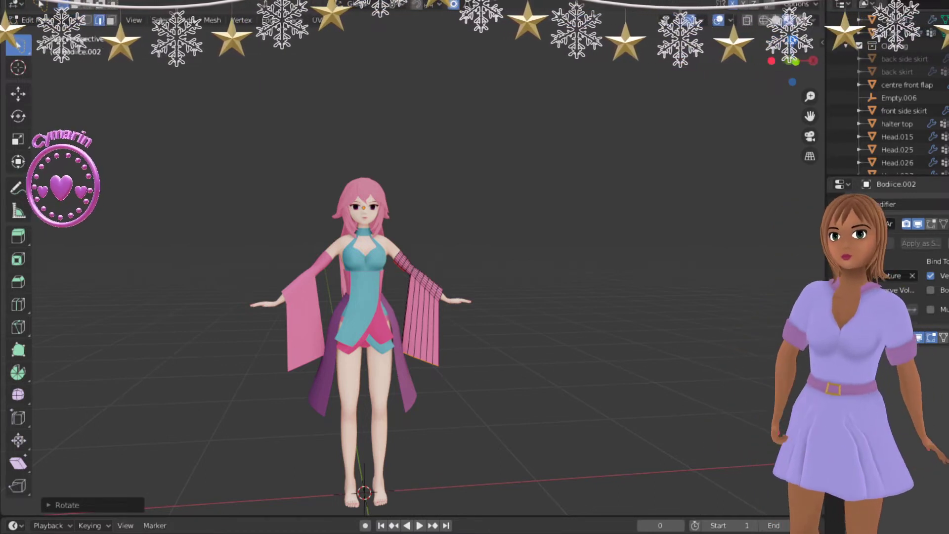
- Switch the sleeve mesh to vertex selection and check the hanging sleeve from the side and front
scroll(548, 447, "up", 5)
scroll(557, 455, "down", 2)
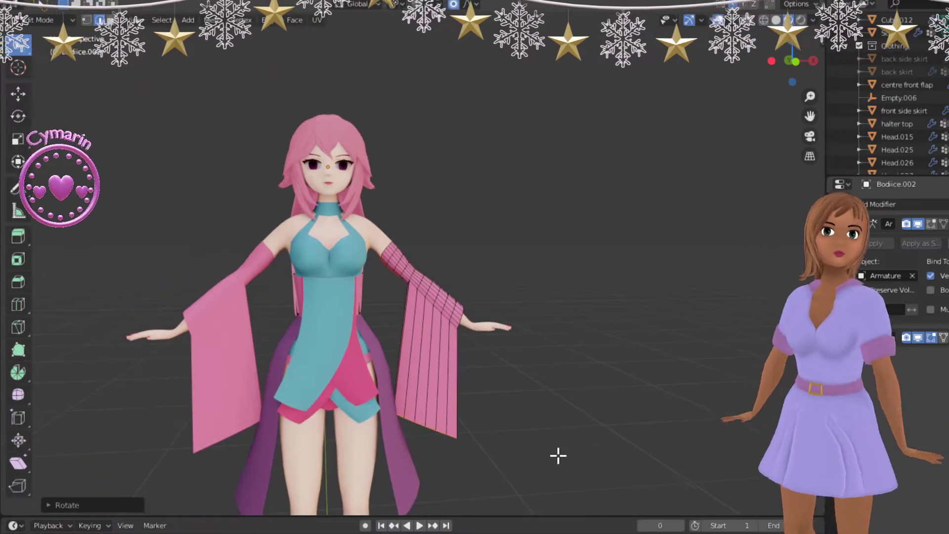
left_click(88, 21)
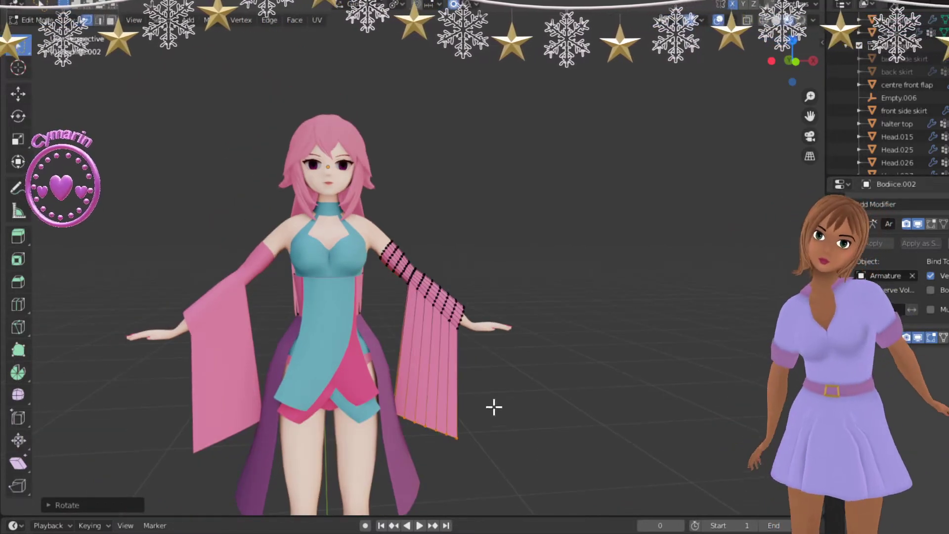
middle_click_drag(432, 382, 483, 387)
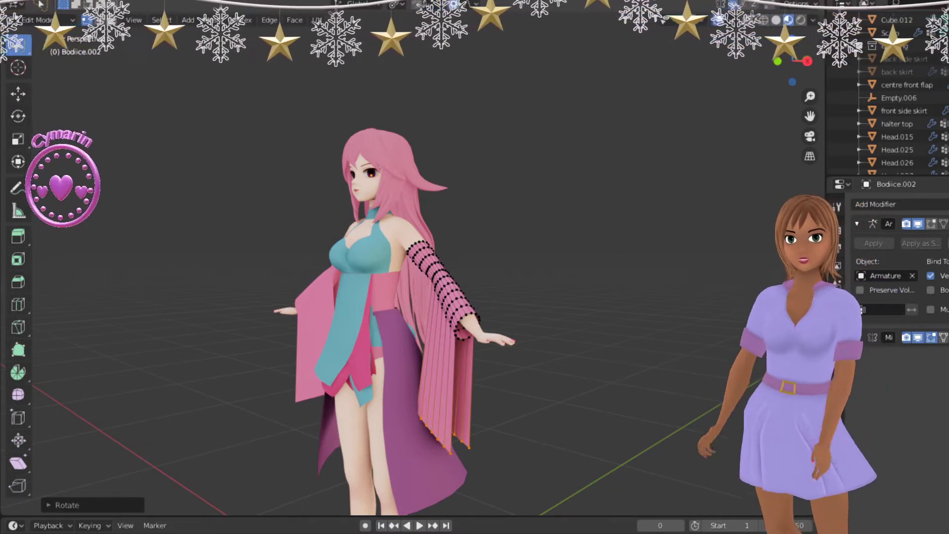
middle_click_drag(485, 413, 563, 398)
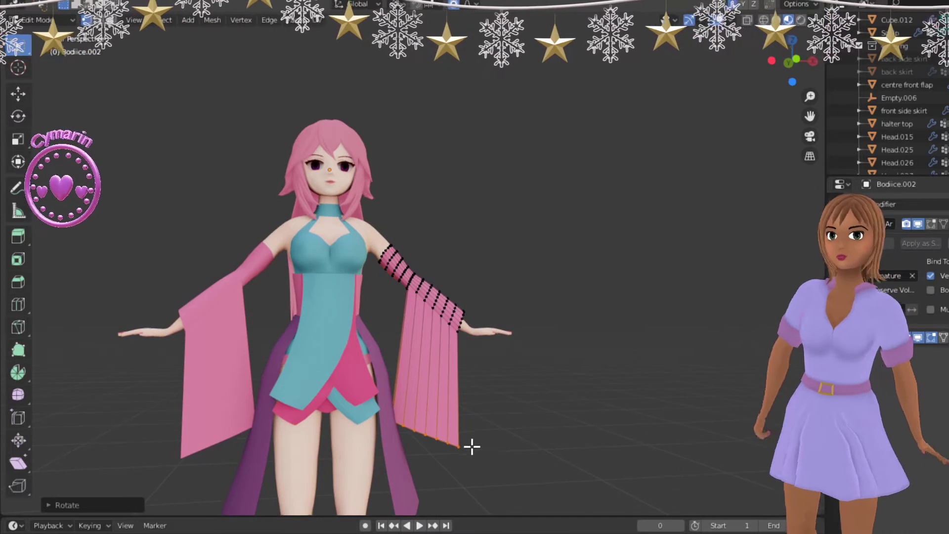
- Scale the lower edge of the hanging sleeve down to about 0.7 of its size so the drape narrows
key("g")
key("g")
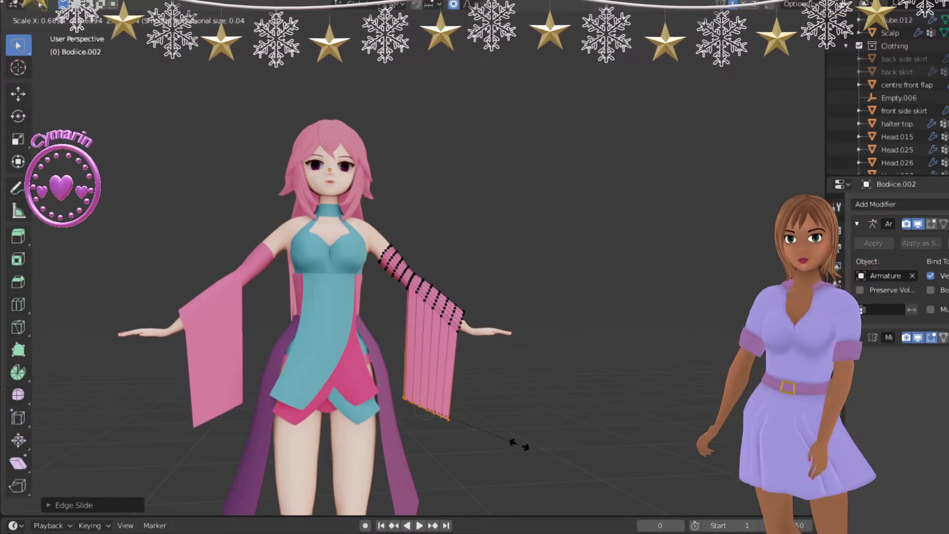
right_click(519, 445)
key("ctrl+z")
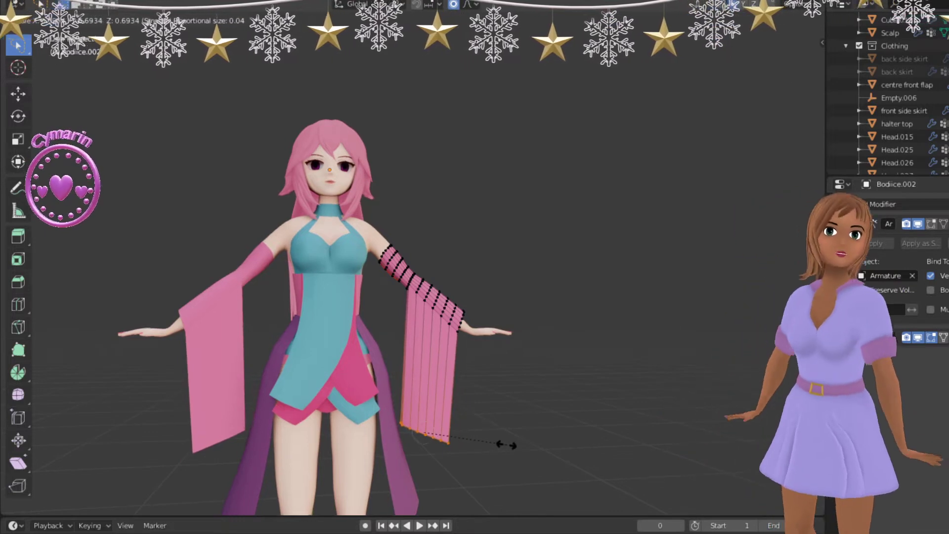
middle_click_drag(561, 440, 659, 451)
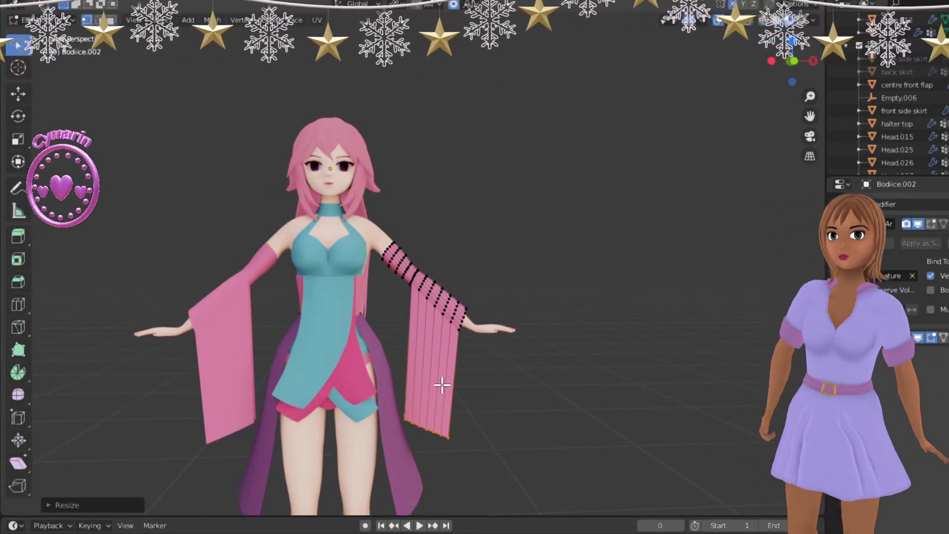
- Add four evenly spaced horizontal loop cuts to each of the hanging sleeve's front and back panels, without sliding them
key("ctrl+z")
key("ctrl+z")
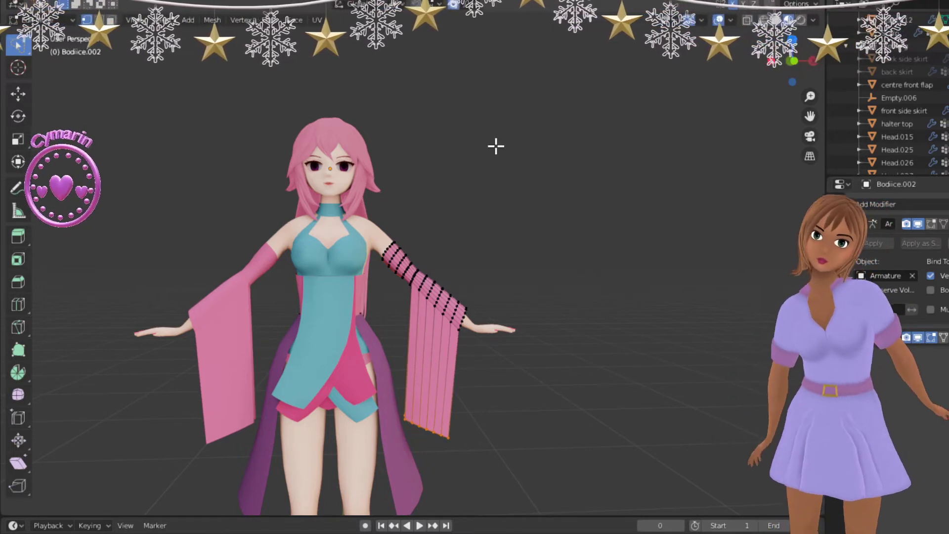
middle_click_drag(641, 407, 436, 377)
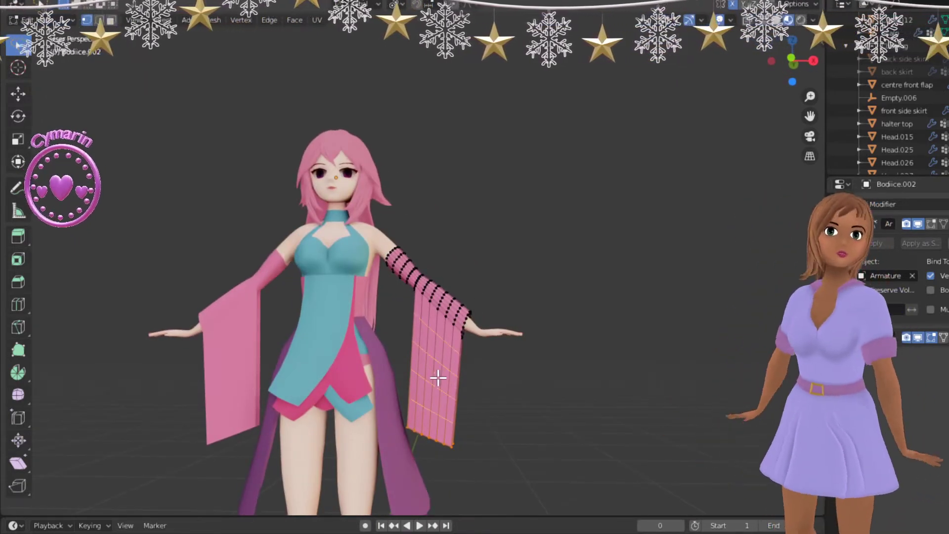
left_click(438, 378)
right_click(438, 378)
middle_click_drag(576, 386, 298, 388)
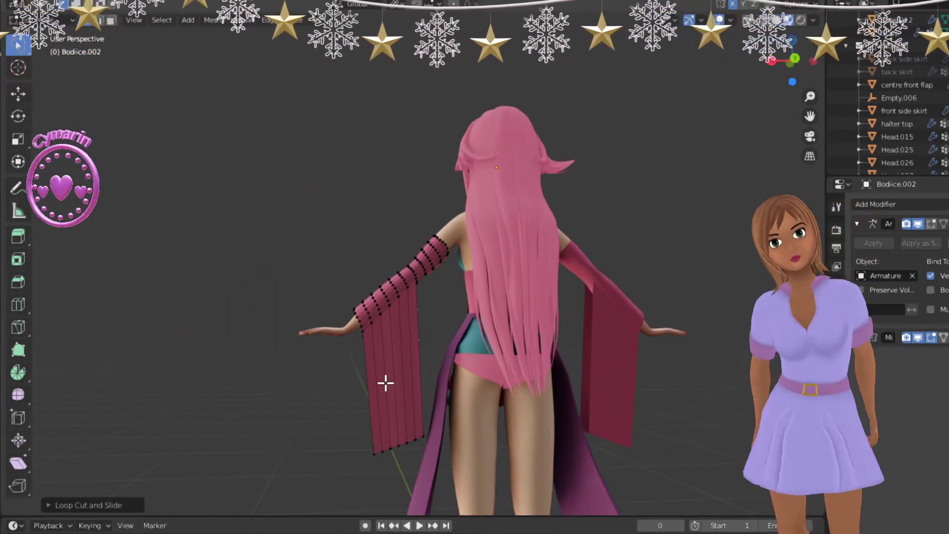
scroll(385, 382, "up", 3)
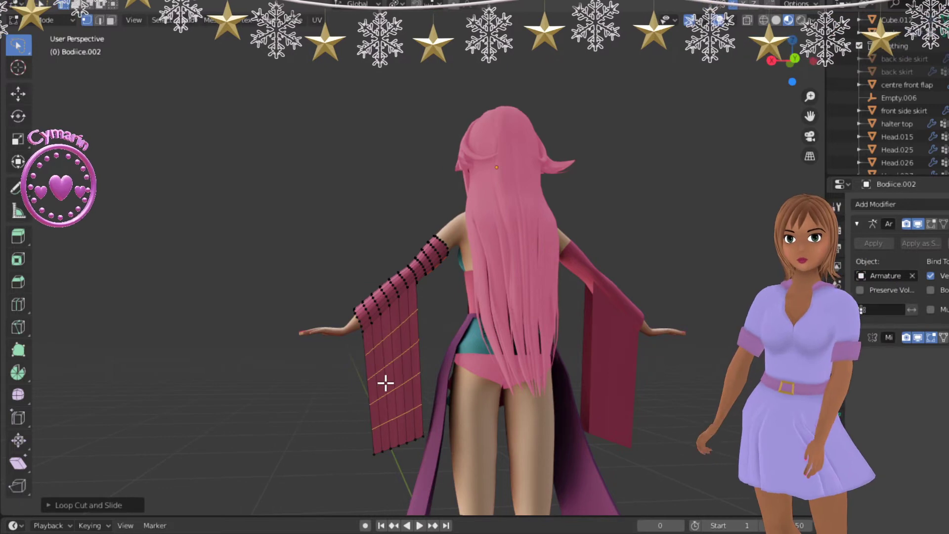
left_click(385, 382)
right_click(386, 382)
- Select the bottom-edge vertices of the hanging sleeve's front and back panels and merge them at center into one point
left_click(303, 404)
middle_click_drag(303, 405, 530, 405)
scroll(524, 388, "down", 2)
middle_click_drag(524, 388, 468, 478)
scroll(492, 404, "up", 3)
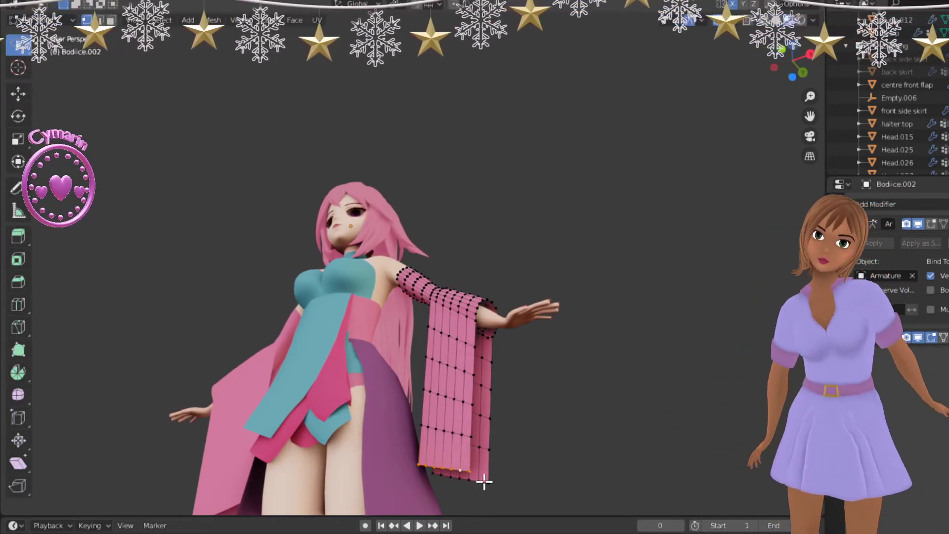
middle_click_drag(485, 482, 463, 491)
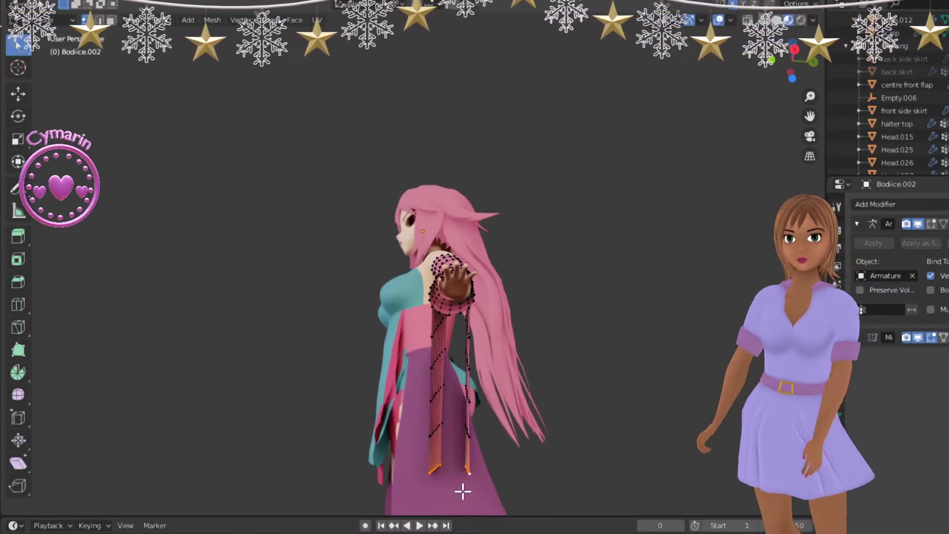
middle_click_drag(576, 418, 582, 379)
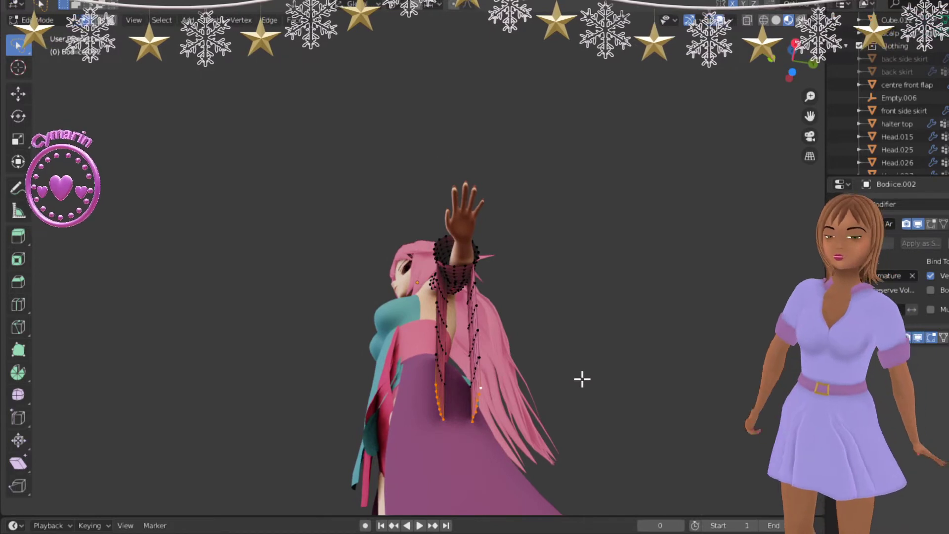
key("m")
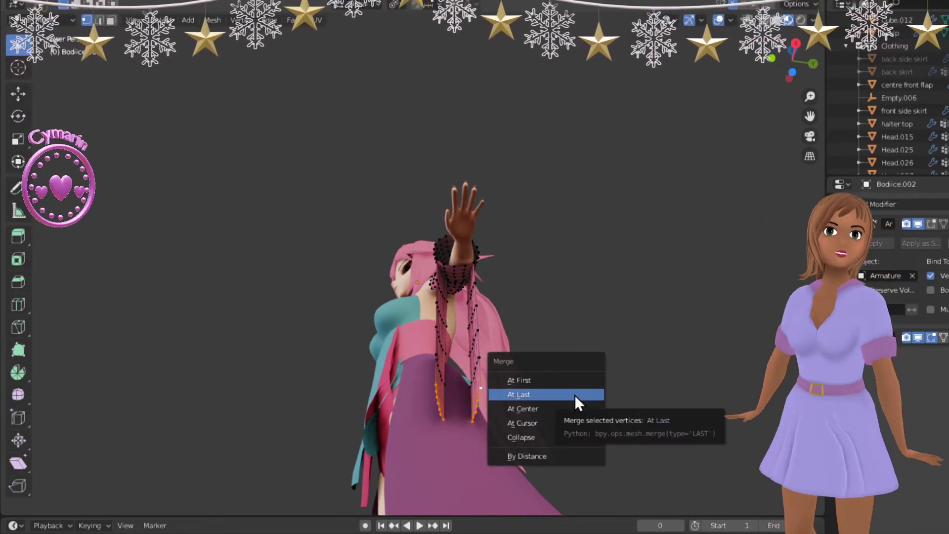
left_click(572, 408)
middle_click_drag(571, 407, 453, 409)
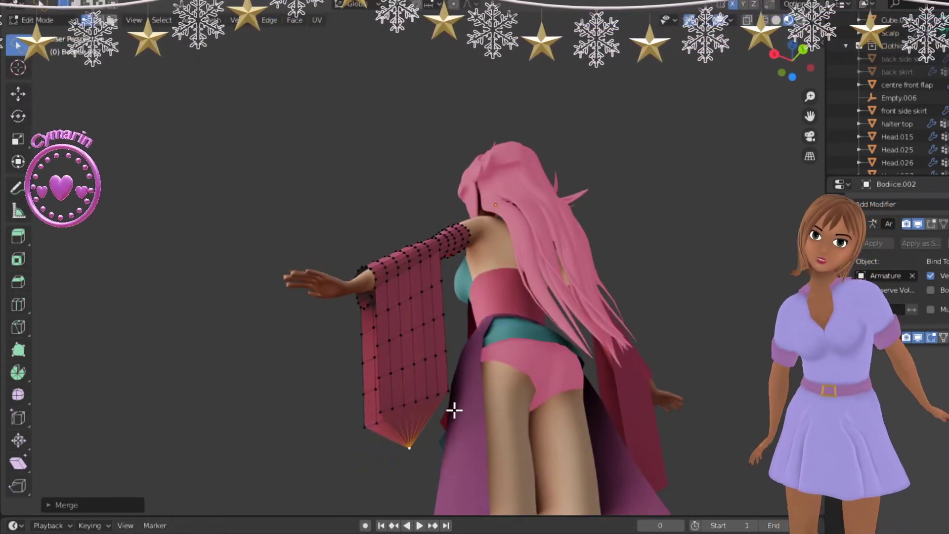